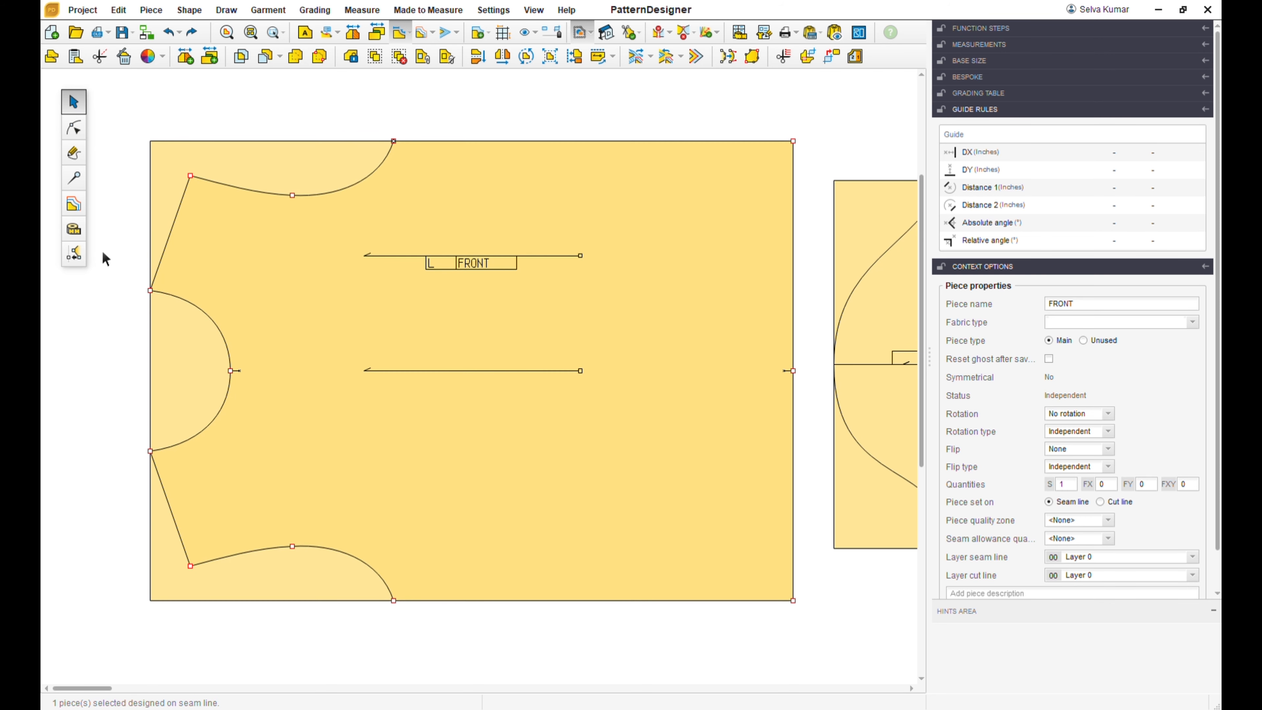
Measure the front piece's body length straight from the upper neck-shoulder point to the hem.
{"action": "left_click", "coordinate": [74, 231]}
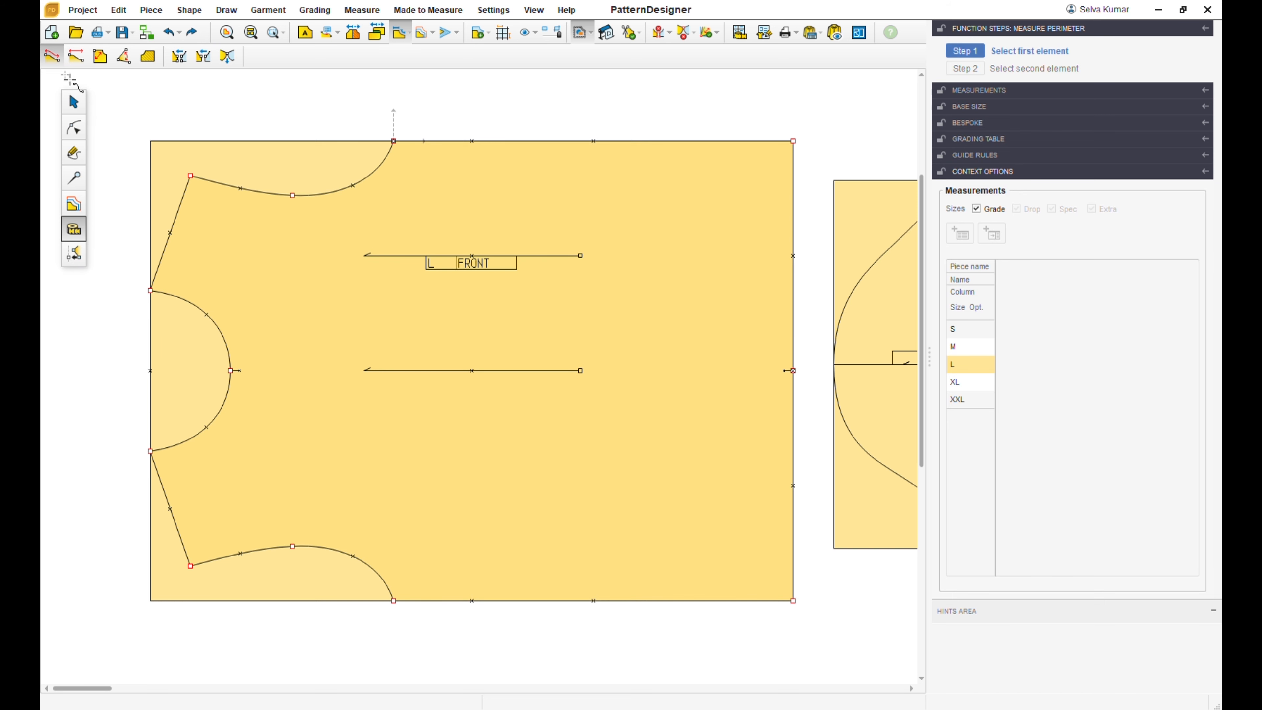
{"action": "left_click", "coordinate": [79, 61]}
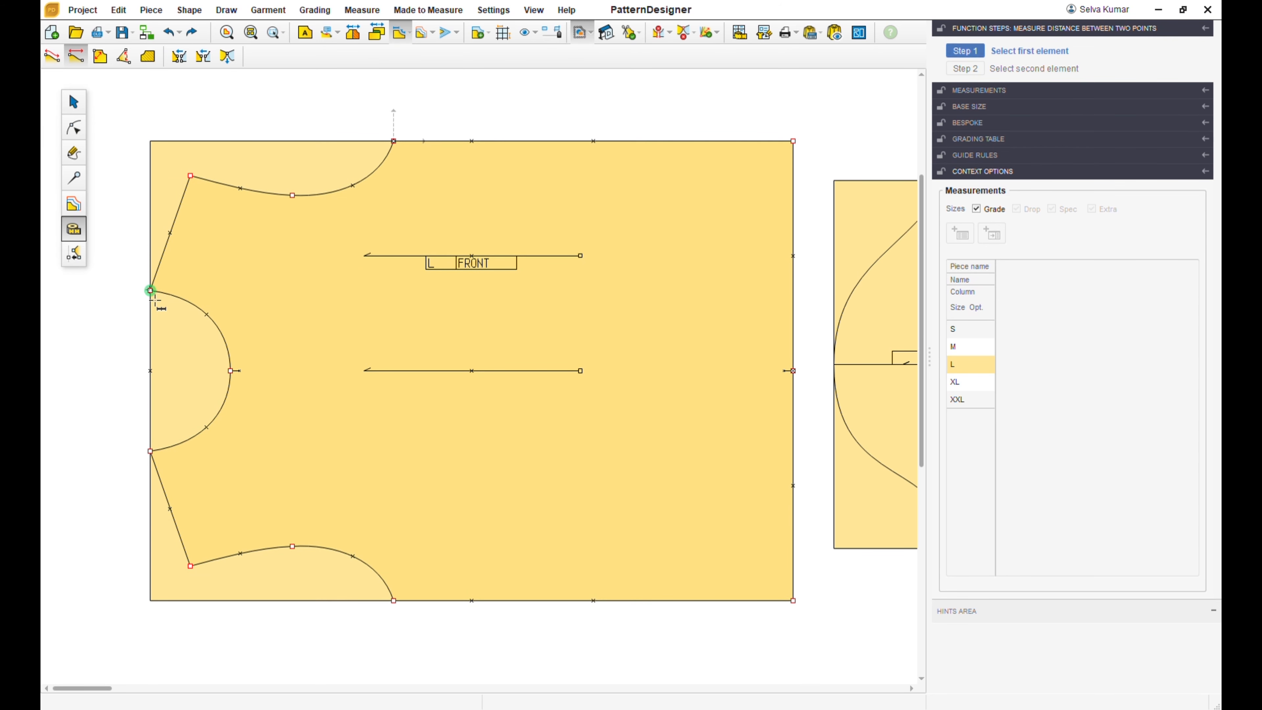
{"action": "left_click", "coordinate": [151, 291]}
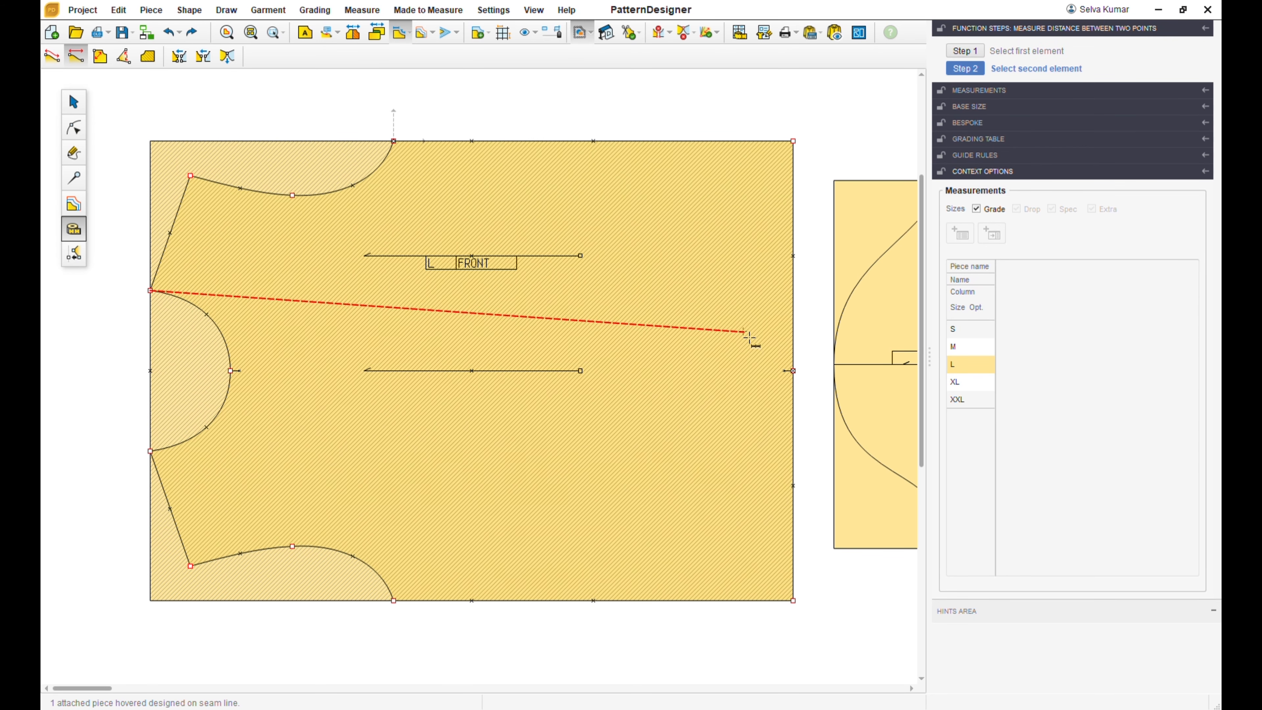
{"action": "left_click", "coordinate": [793, 311]}
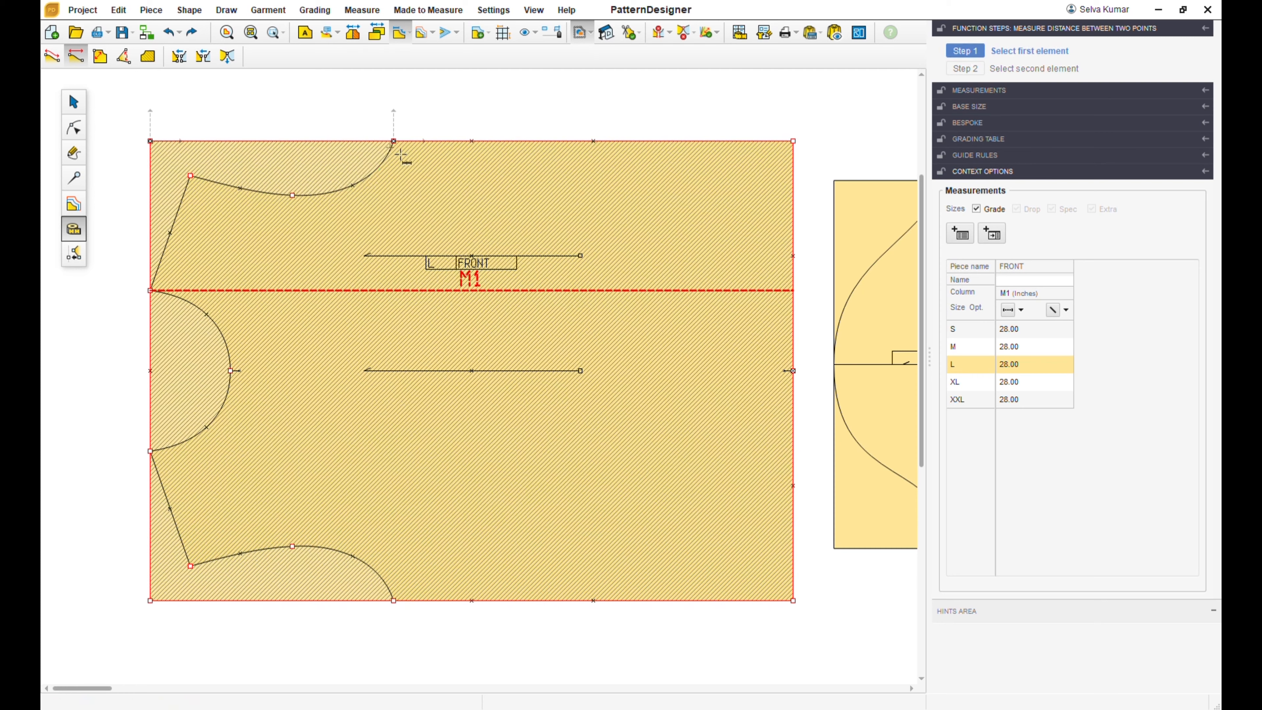
Measure the front's chest width between the two underarm points and the hem width between its corners.
{"action": "left_click", "coordinate": [394, 141]}
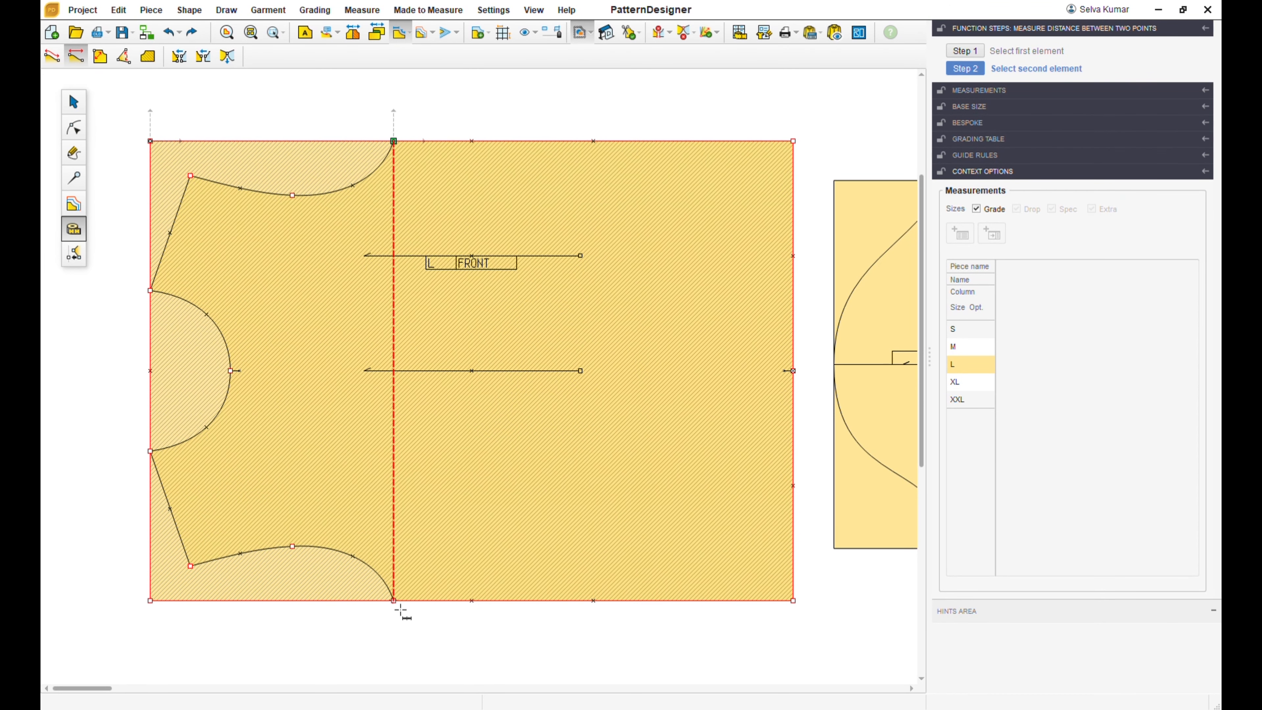
{"action": "left_click", "coordinate": [395, 601]}
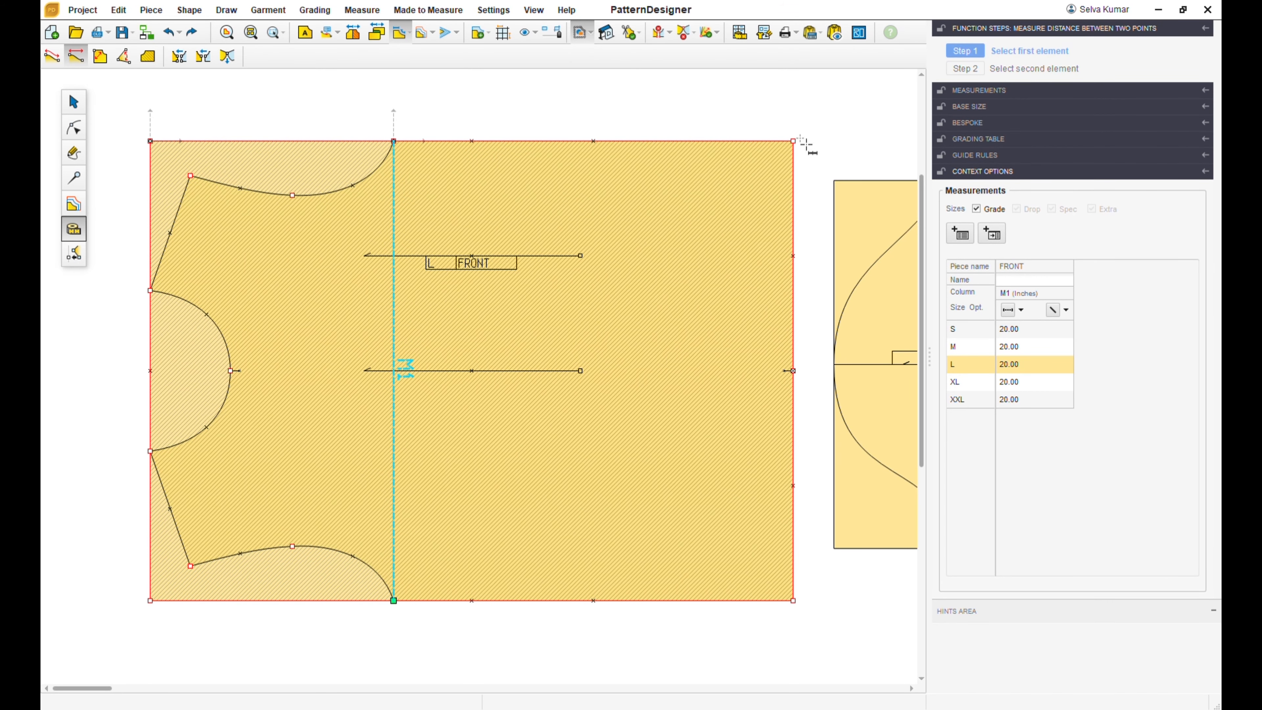
{"action": "left_click", "coordinate": [793, 142]}
{"action": "left_click", "coordinate": [794, 600]}
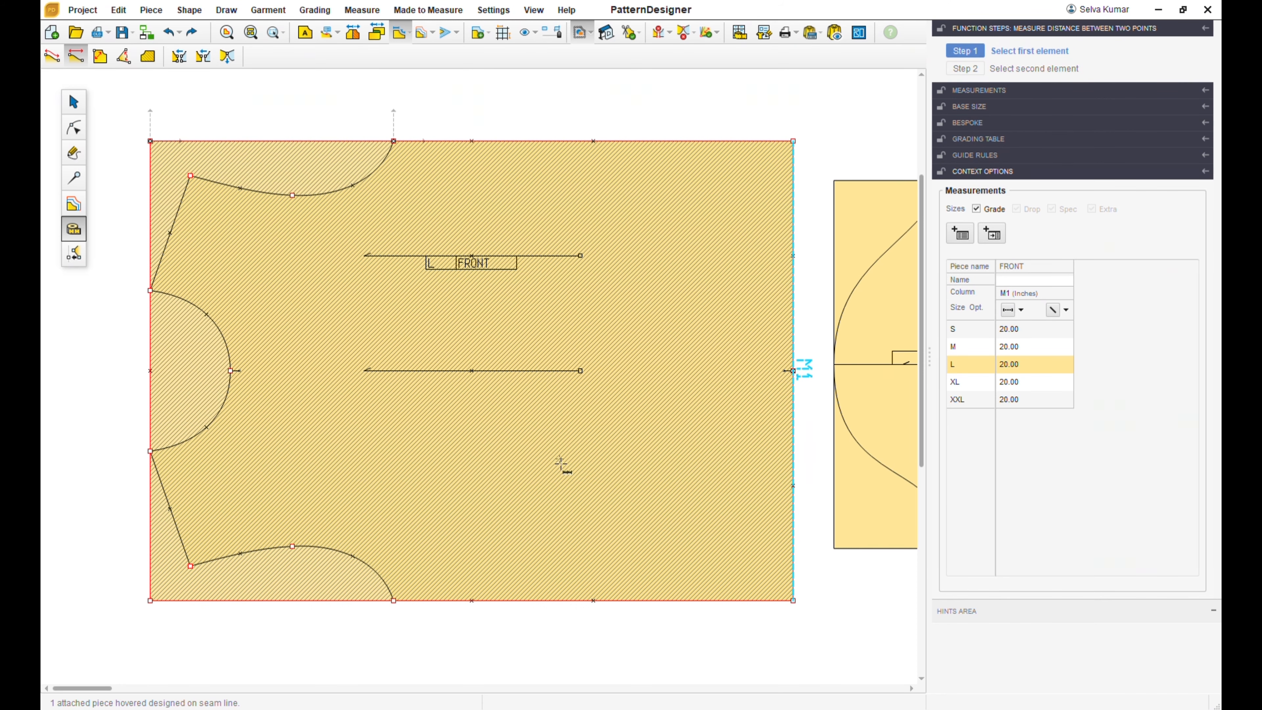
Measure the straight width between the two shoulder tips and the upper shoulder seam's length along the outline.
{"action": "left_click", "coordinate": [196, 572]}
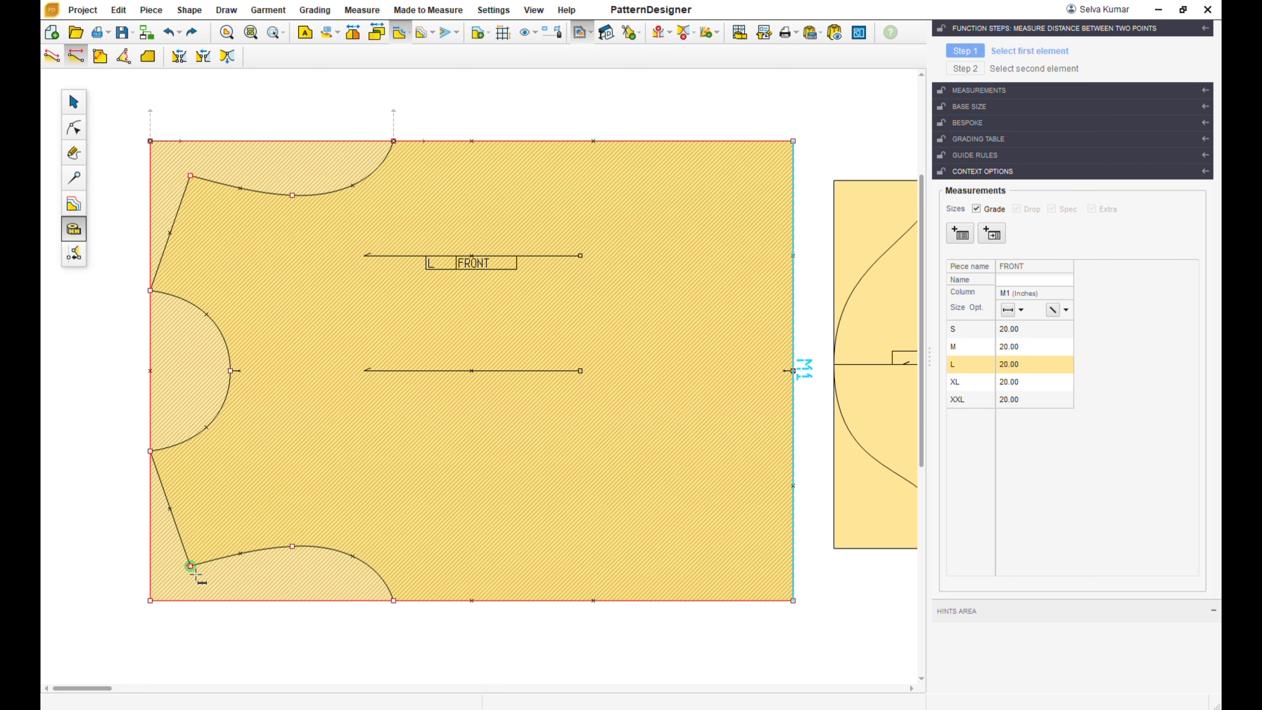
{"action": "left_click", "coordinate": [192, 177]}
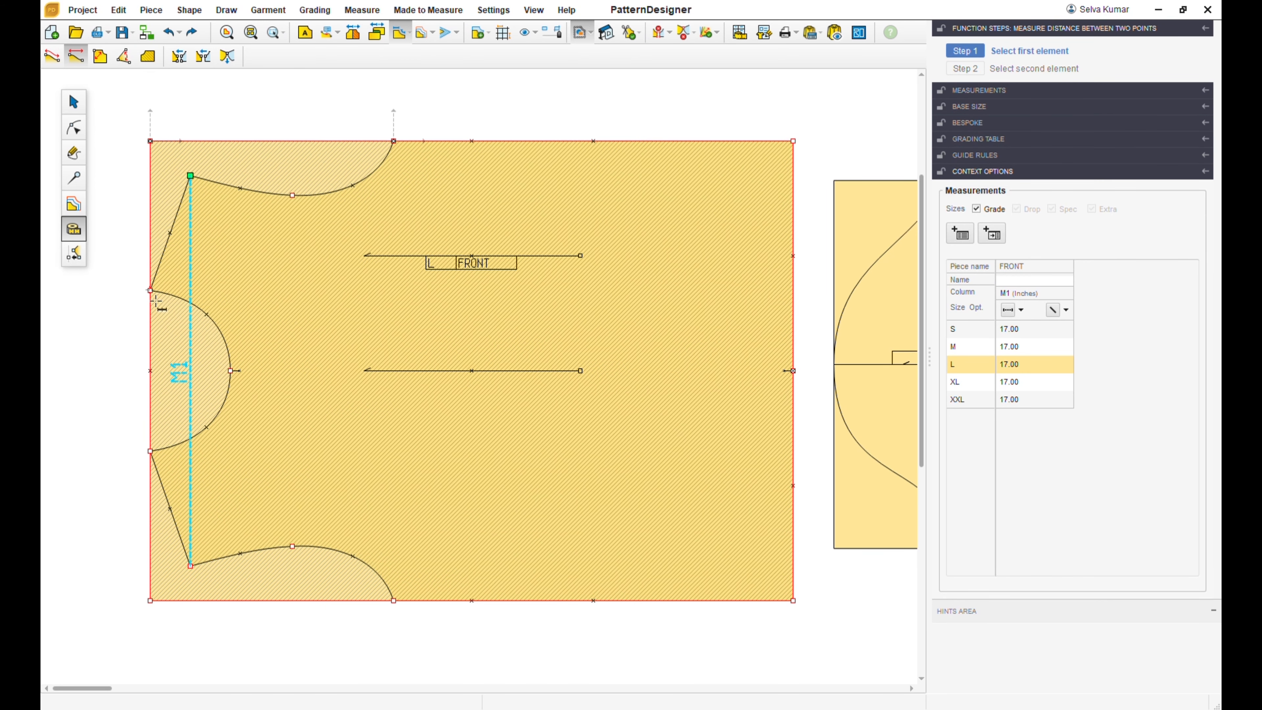
{"action": "left_click", "coordinate": [150, 291]}
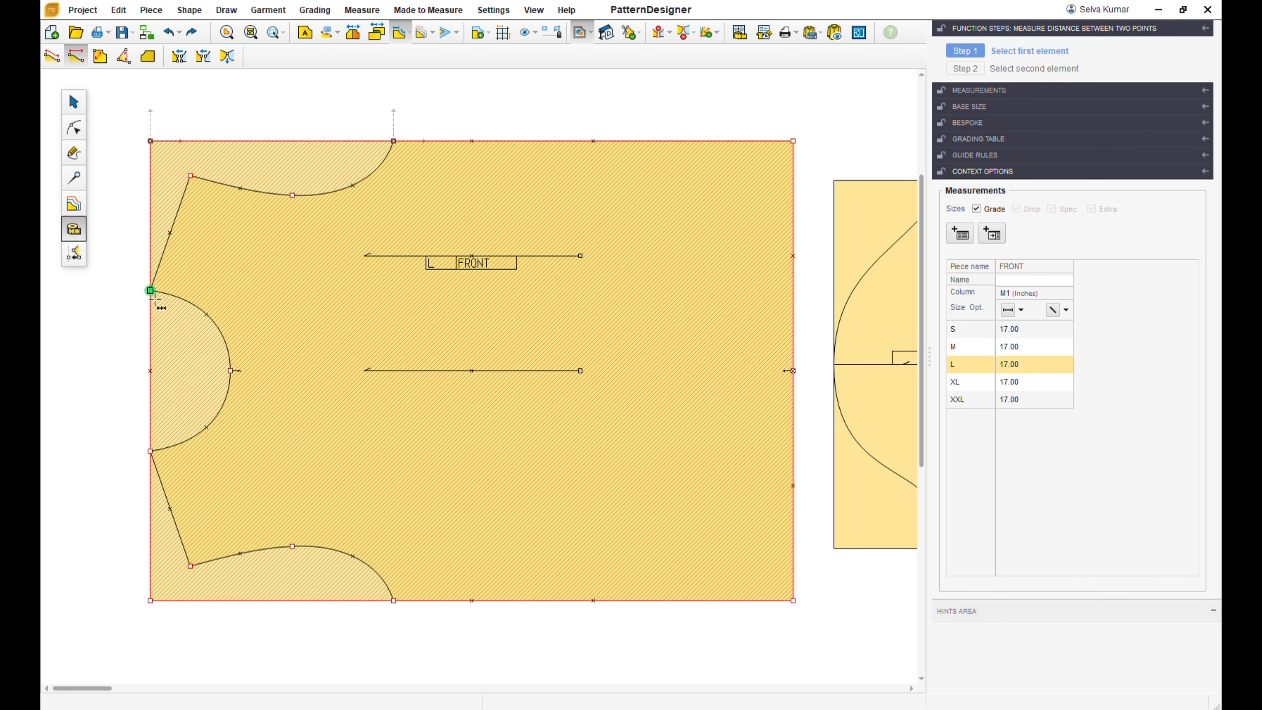
{"action": "left_click", "coordinate": [54, 57]}
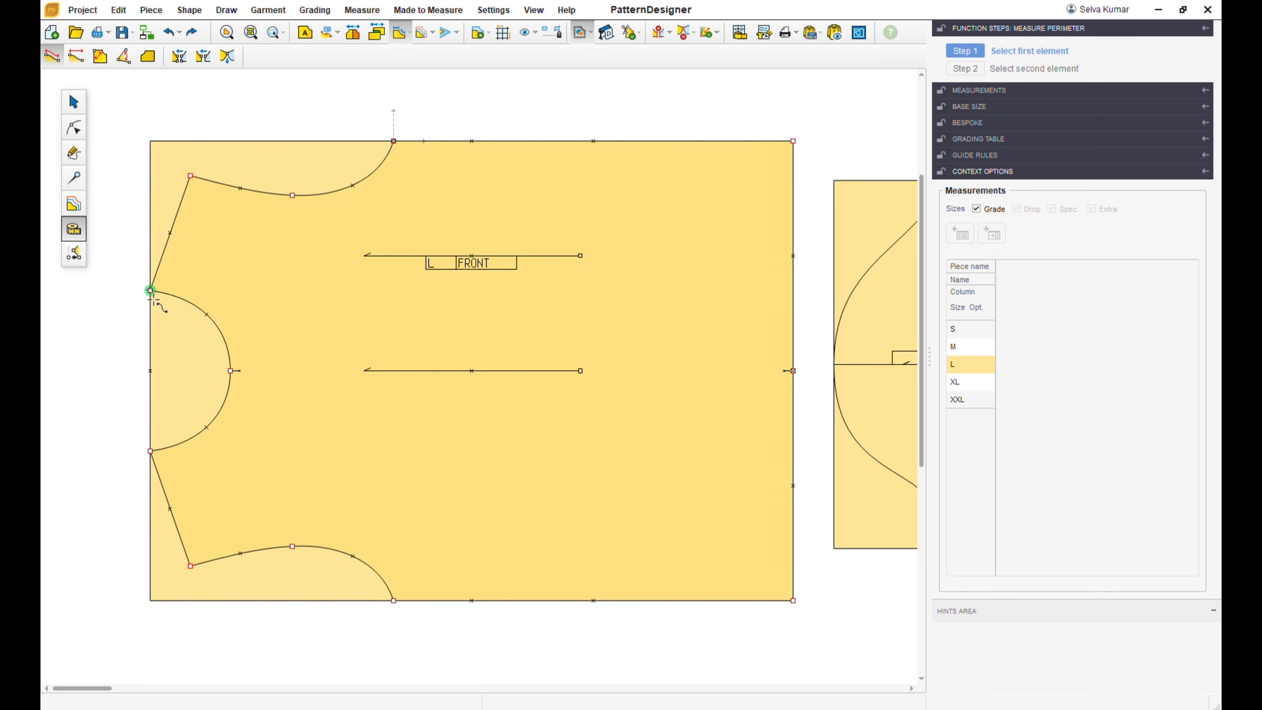
{"action": "left_click", "coordinate": [150, 291]}
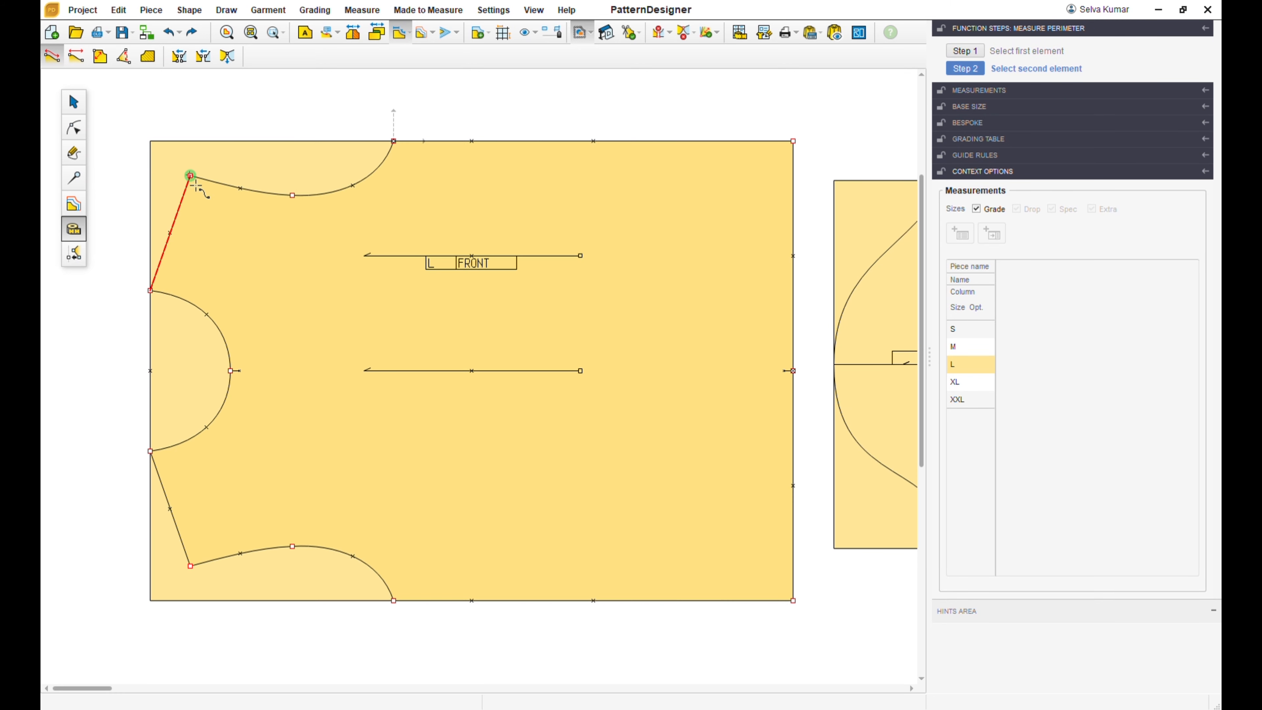
{"action": "left_click", "coordinate": [191, 177]}
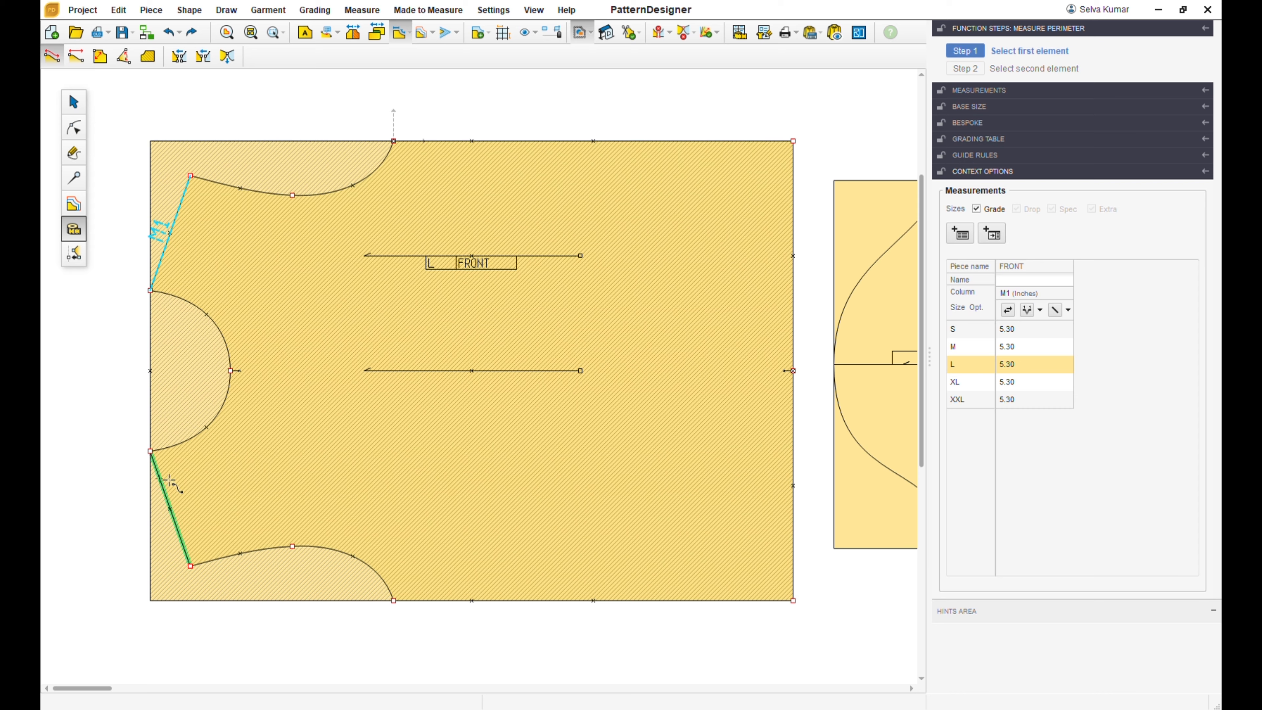
Measure the neck width between the two neck-shoulder points and the front neck depth along the centre.
{"action": "left_click", "coordinate": [76, 56]}
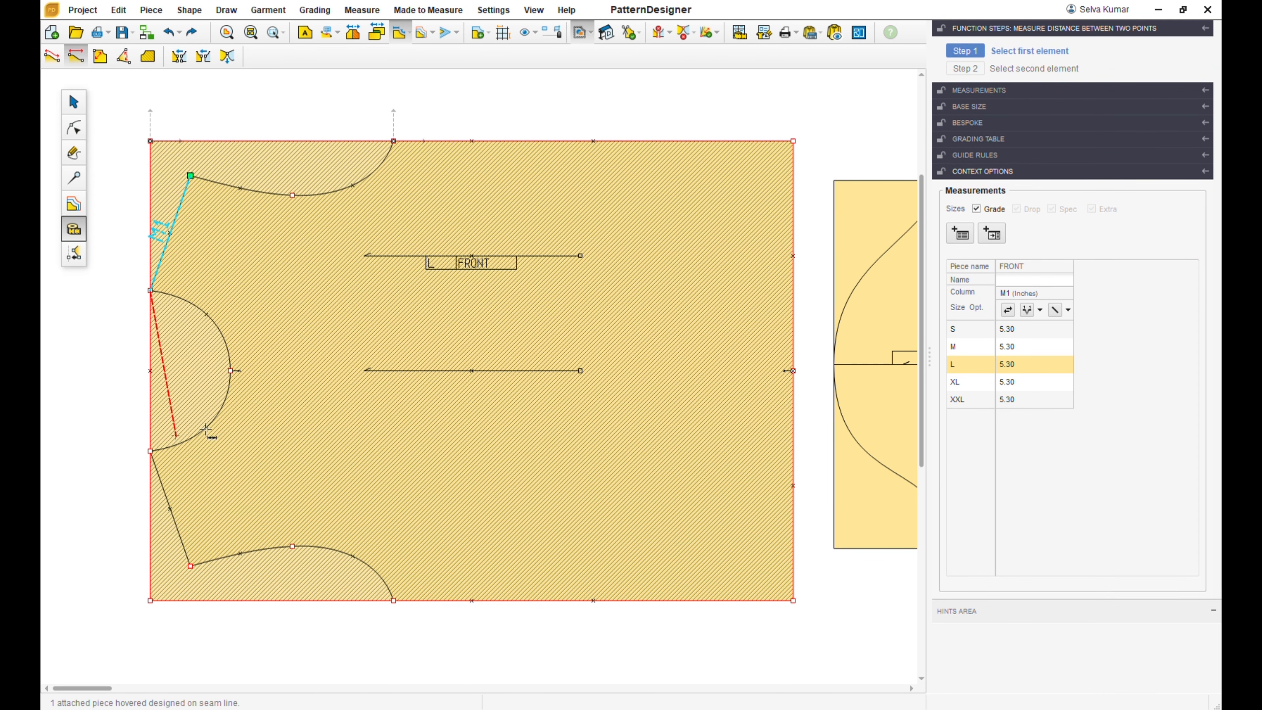
{"action": "left_click", "coordinate": [150, 451]}
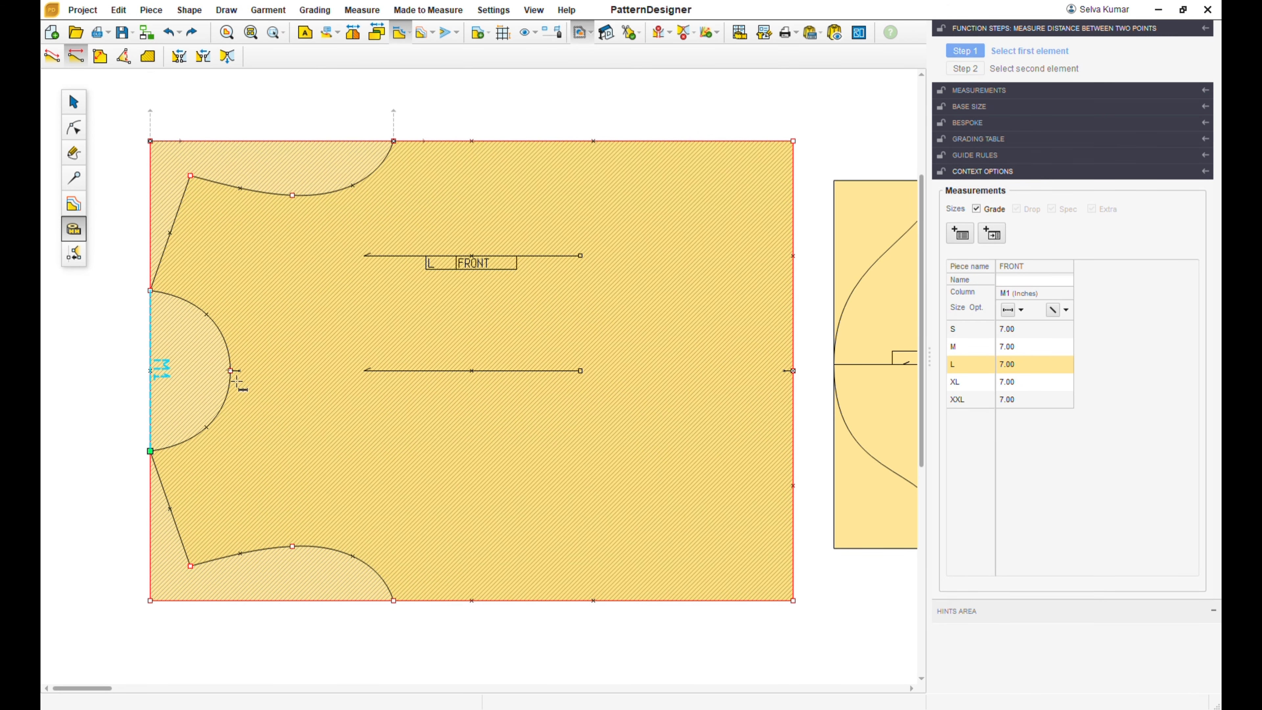
{"action": "left_click", "coordinate": [231, 370]}
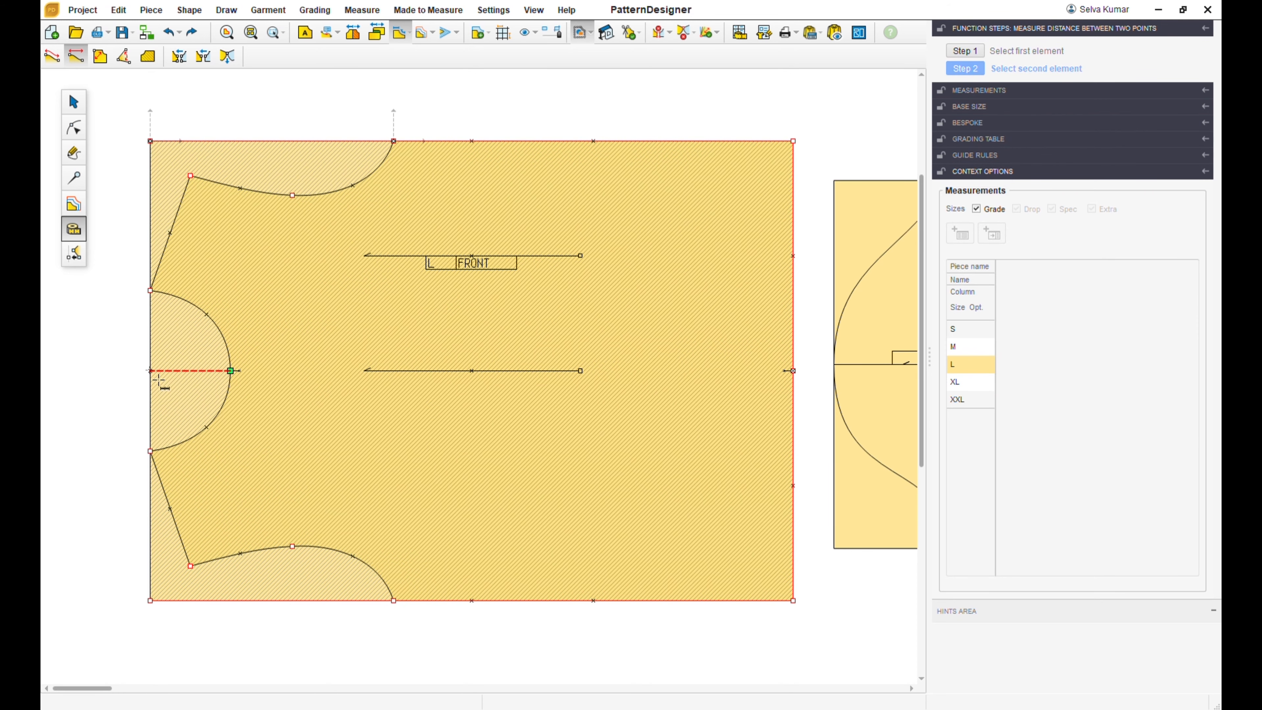
{"action": "left_click", "coordinate": [157, 379]}
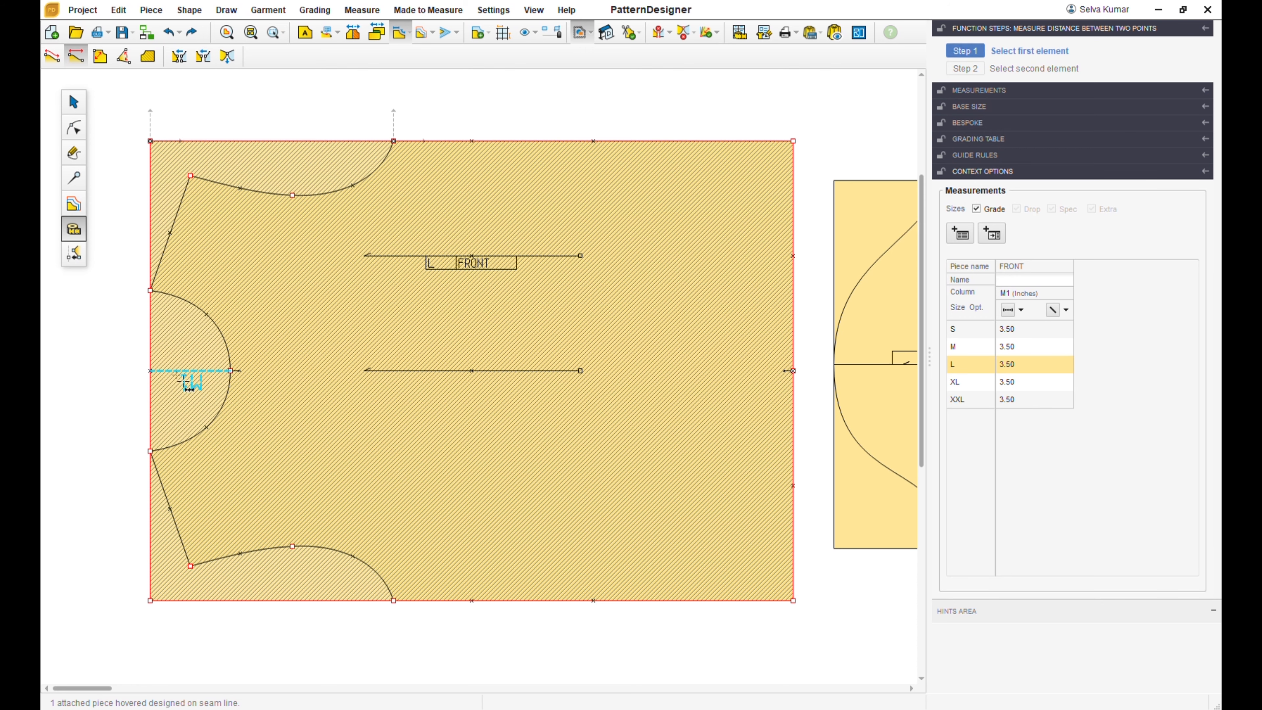
Measure the upper shoulder's drop and the straight armhole distance from shoulder tip to underarm point.
{"action": "left_click", "coordinate": [197, 186]}
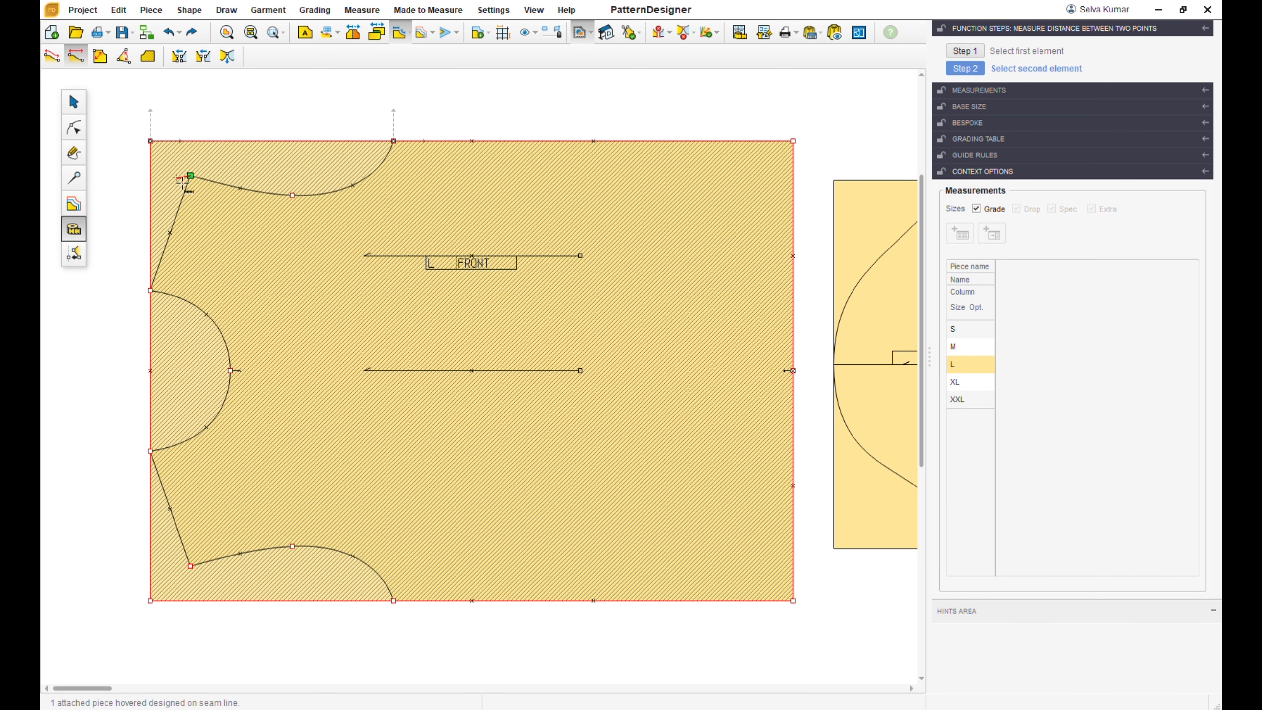
{"action": "left_click", "coordinate": [156, 181]}
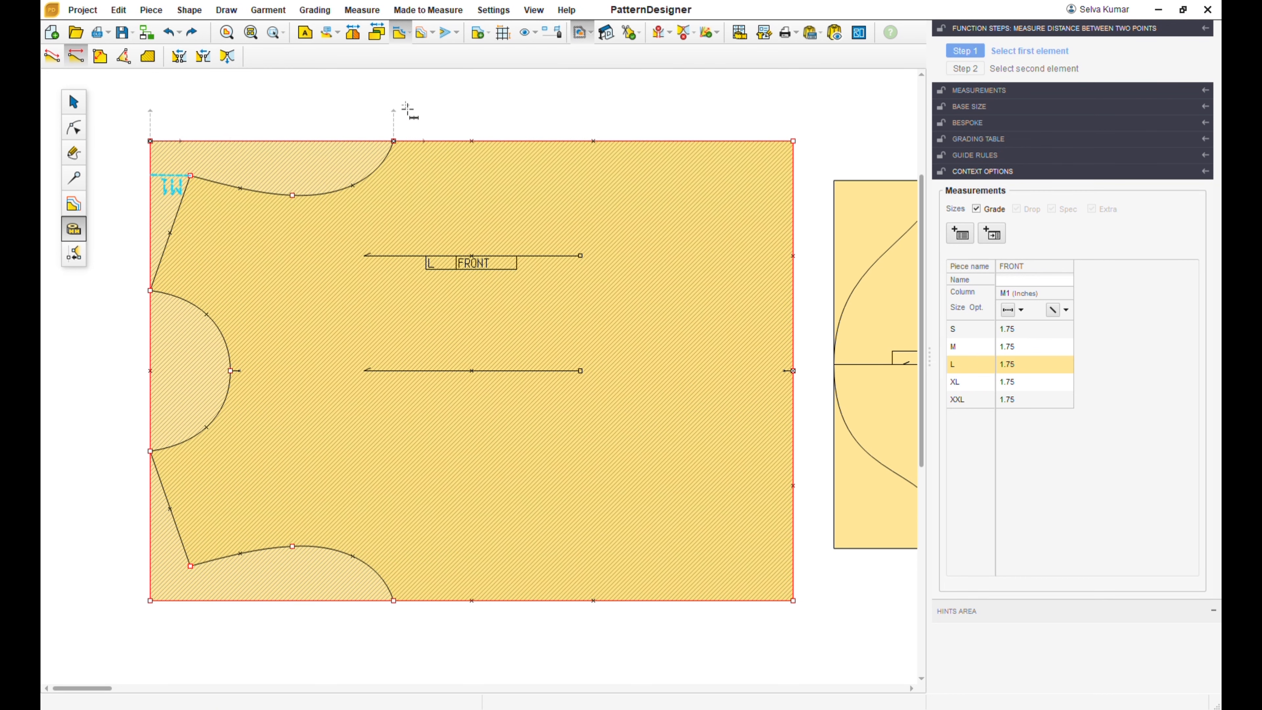
{"action": "left_click", "coordinate": [192, 177]}
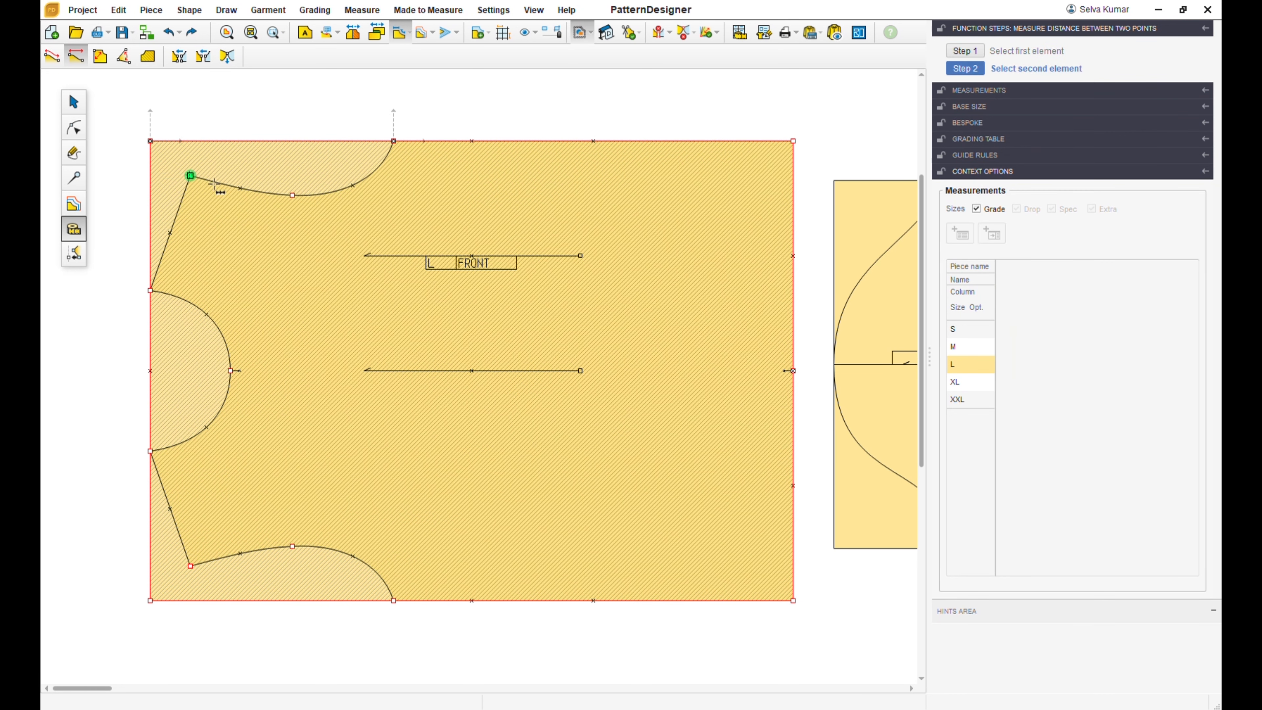
{"action": "left_click", "coordinate": [401, 150]}
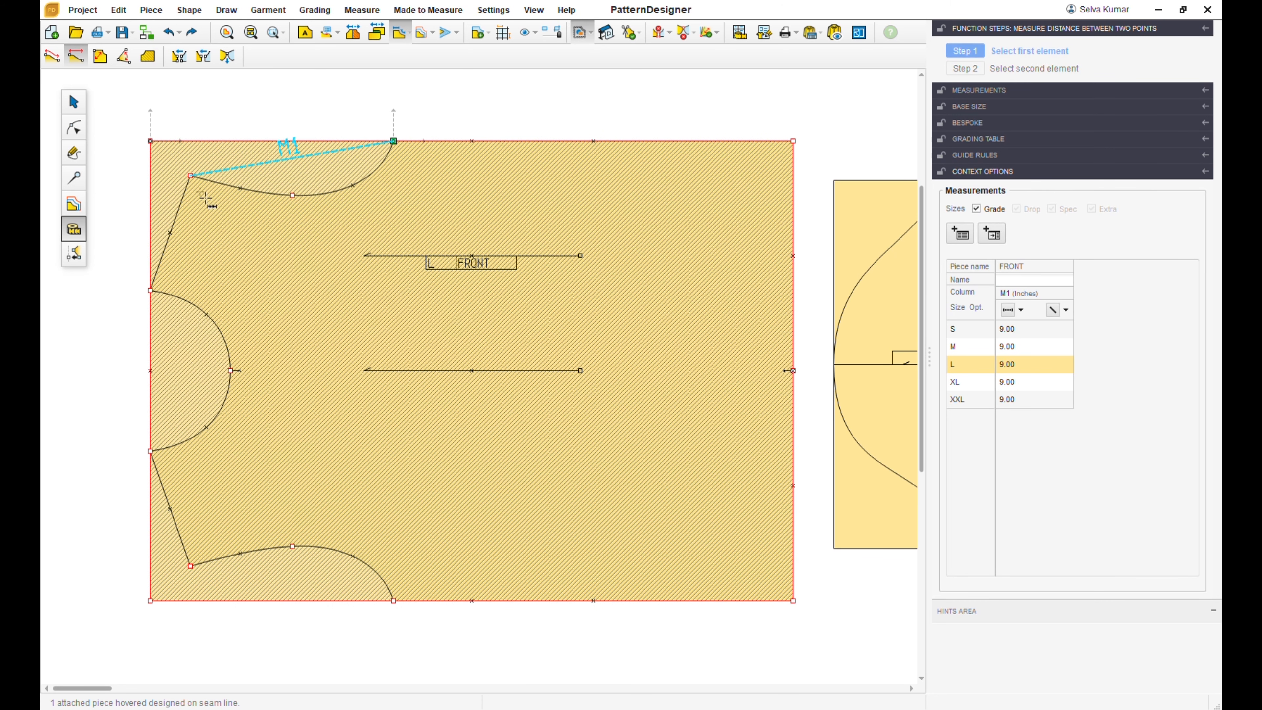
Measure the upper armhole curve's perimeter from the shoulder tip to the underarm point.
{"action": "left_click", "coordinate": [51, 56]}
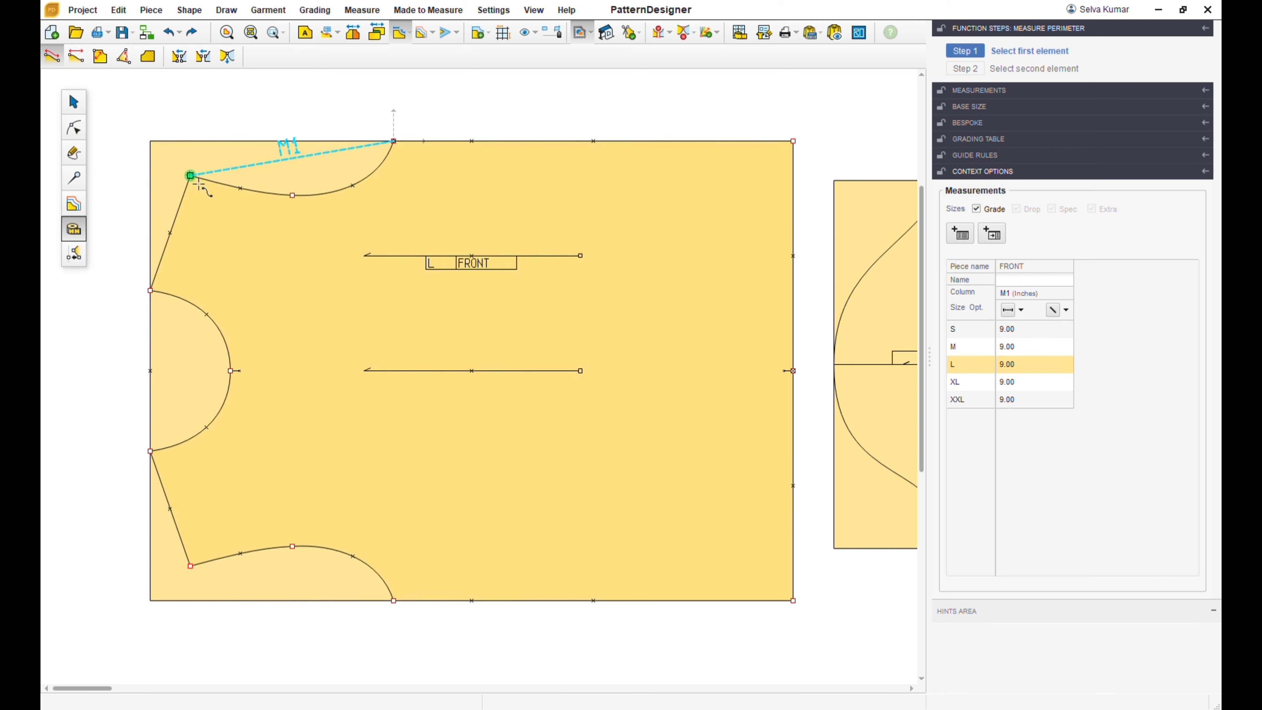
{"action": "left_click", "coordinate": [194, 180]}
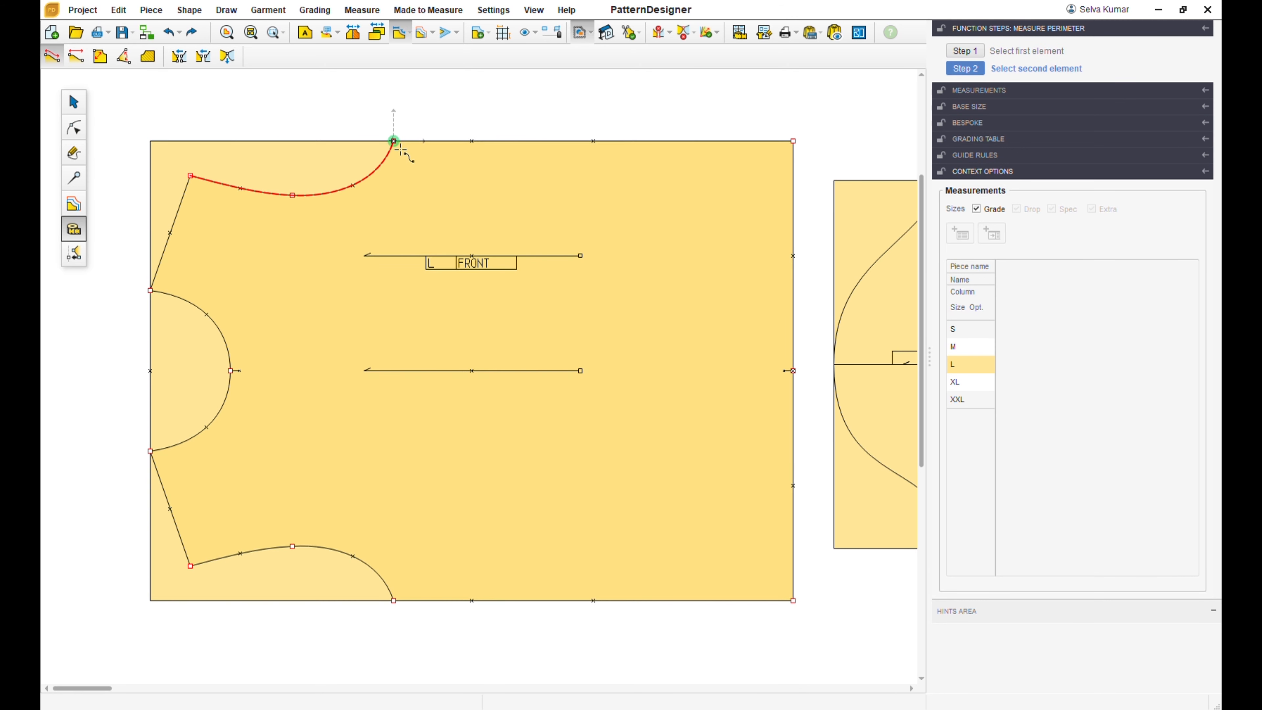
{"action": "left_click", "coordinate": [400, 149]}
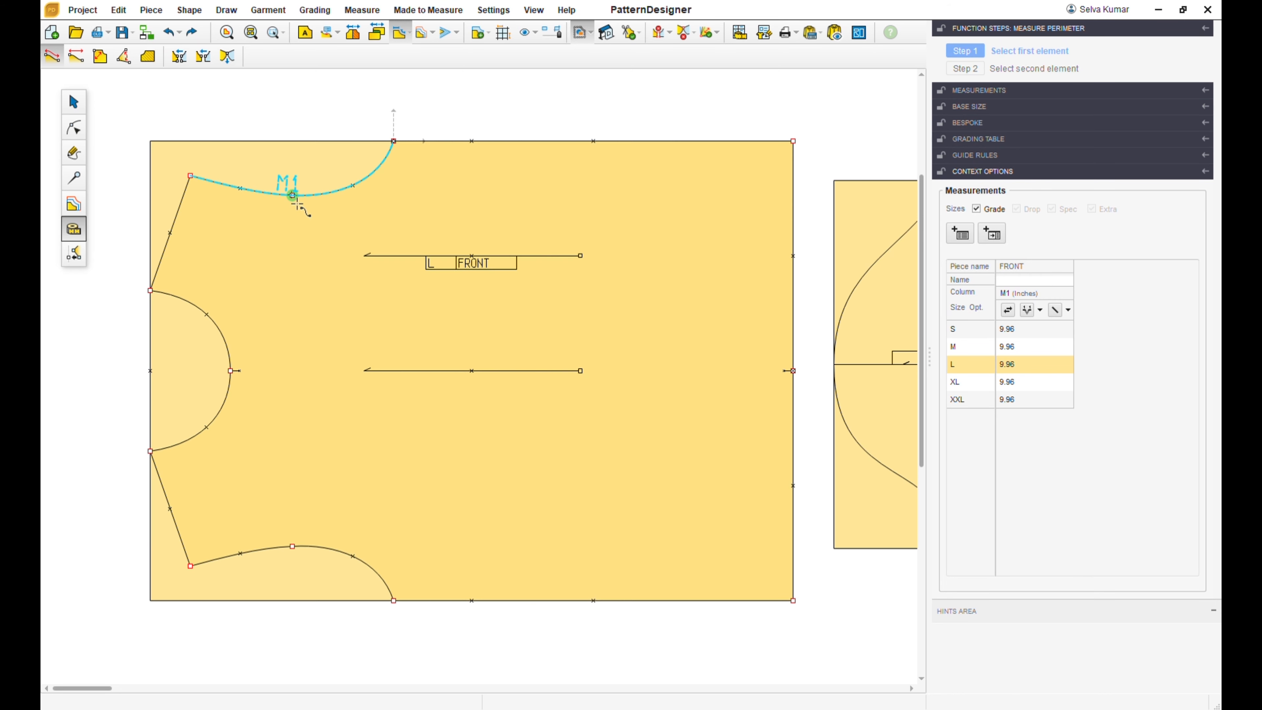
Measure the straight across-front width between the mid-curve points of the two armholes.
{"action": "left_click", "coordinate": [293, 196]}
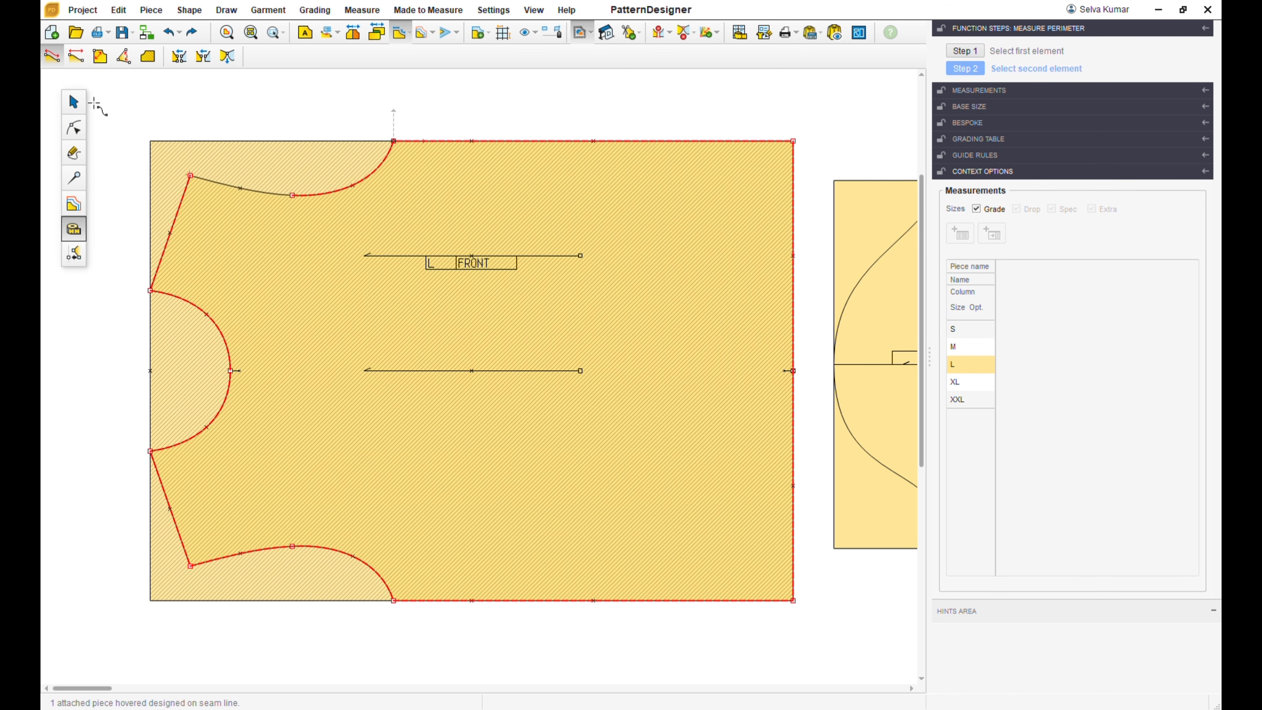
{"action": "left_click", "coordinate": [76, 56]}
{"action": "left_click", "coordinate": [292, 196]}
{"action": "left_click", "coordinate": [293, 546]}
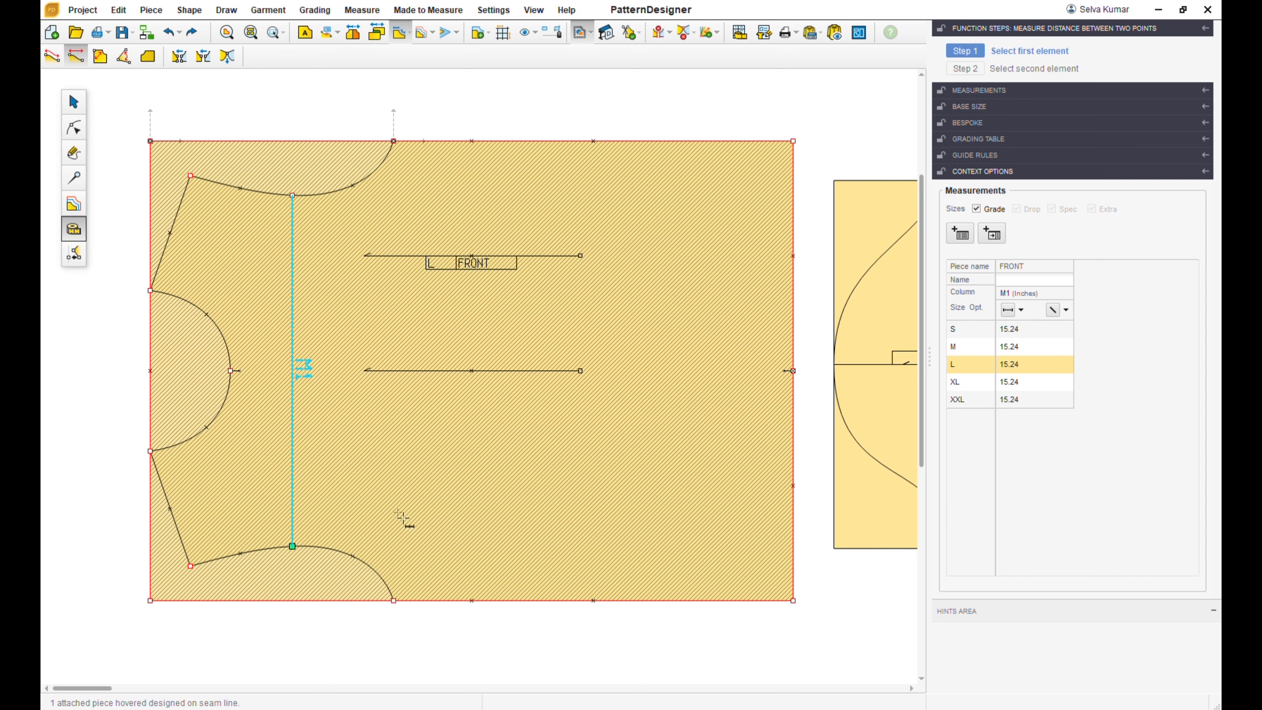
Measure the sleeve's length along its centre line and the half hem opening from centre to upper corner.
{"action": "scroll", "coordinate": [402, 517], "scroll_direction": "down", "scroll_amount": 2}
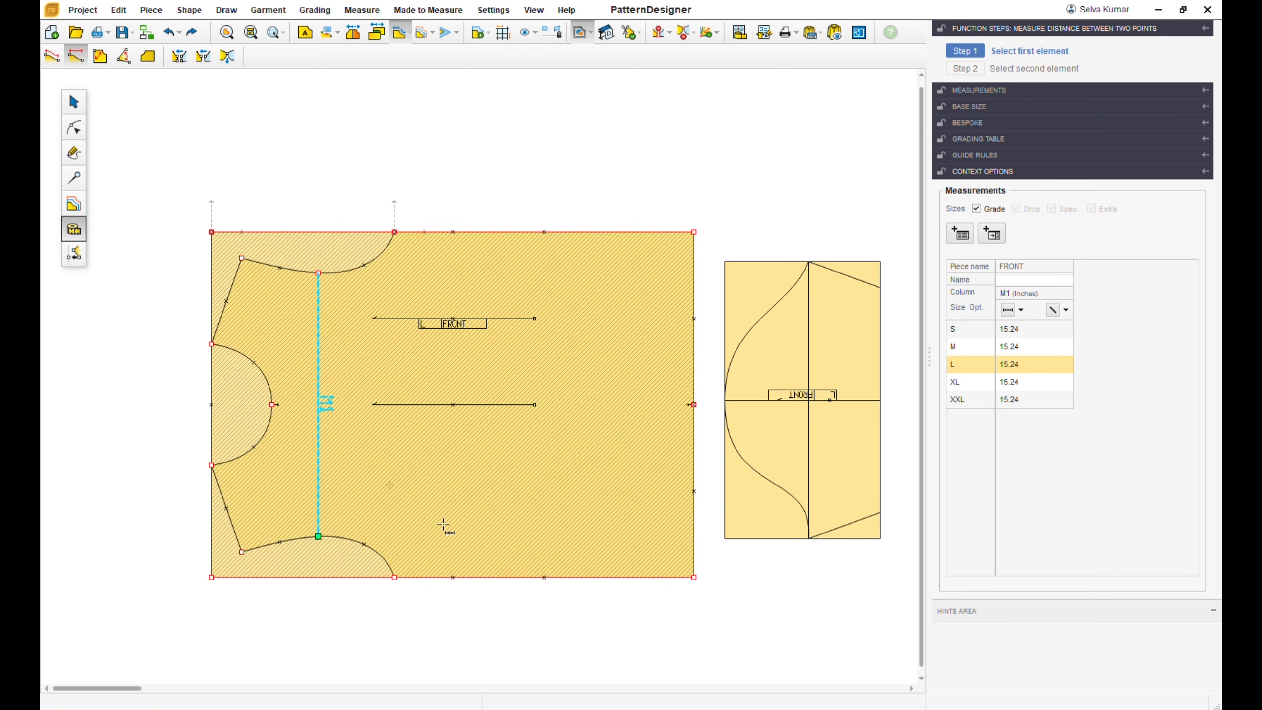
{"action": "scroll", "coordinate": [514, 432], "scroll_direction": "down", "scroll_amount": 2}
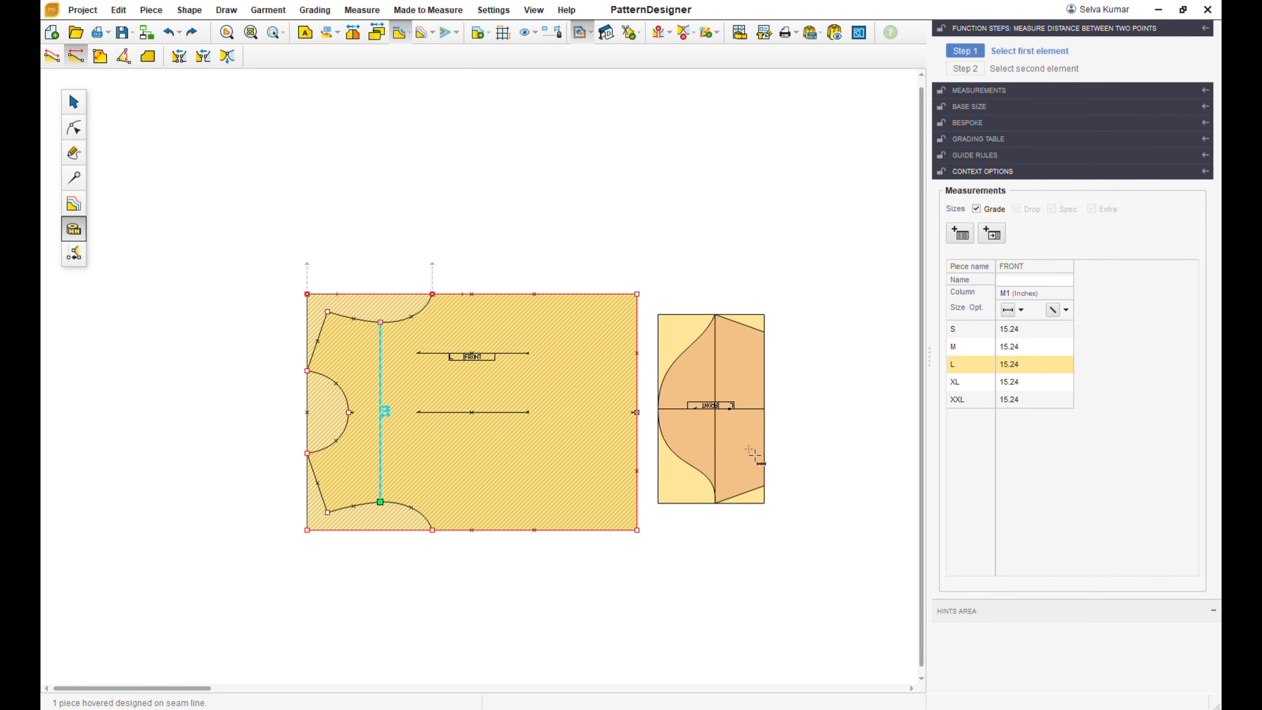
{"action": "scroll", "coordinate": [753, 453], "scroll_direction": "up", "scroll_amount": 4}
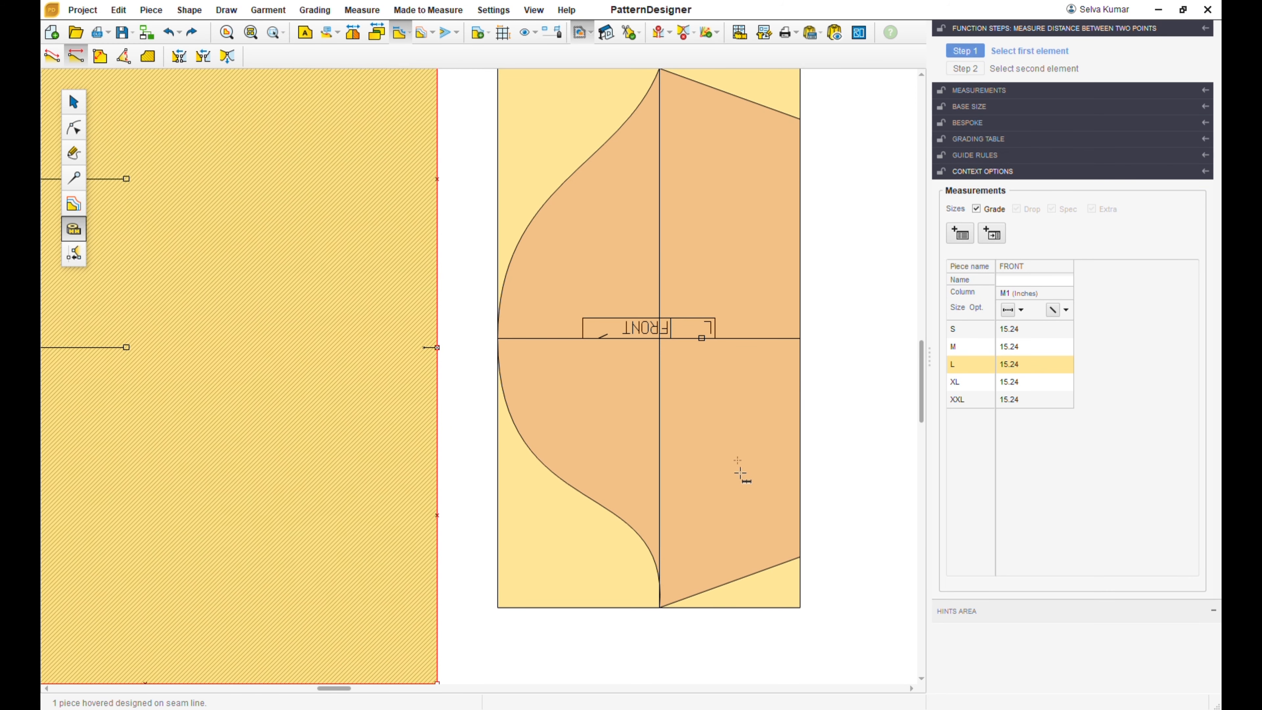
{"action": "scroll", "coordinate": [754, 437], "scroll_direction": "down", "scroll_amount": 2}
{"action": "scroll", "coordinate": [761, 324], "scroll_direction": "up", "scroll_amount": 2}
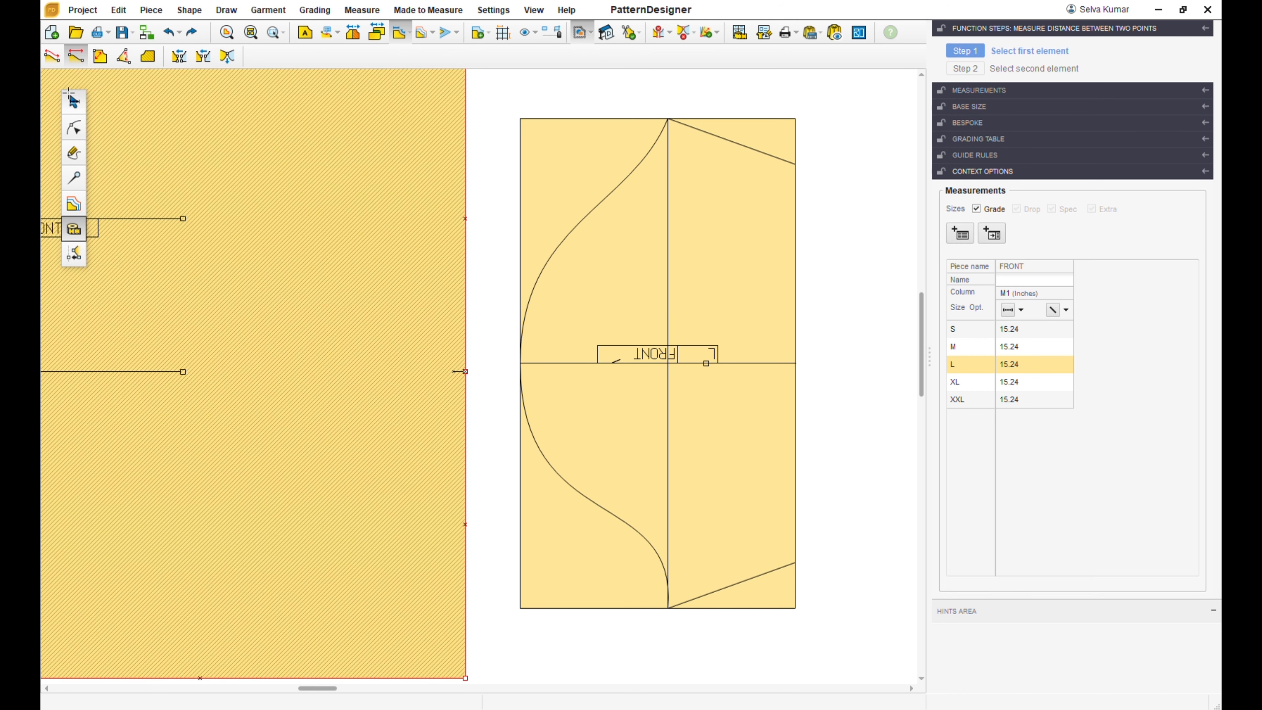
{"action": "left_click", "coordinate": [532, 374]}
{"action": "left_click", "coordinate": [797, 364]}
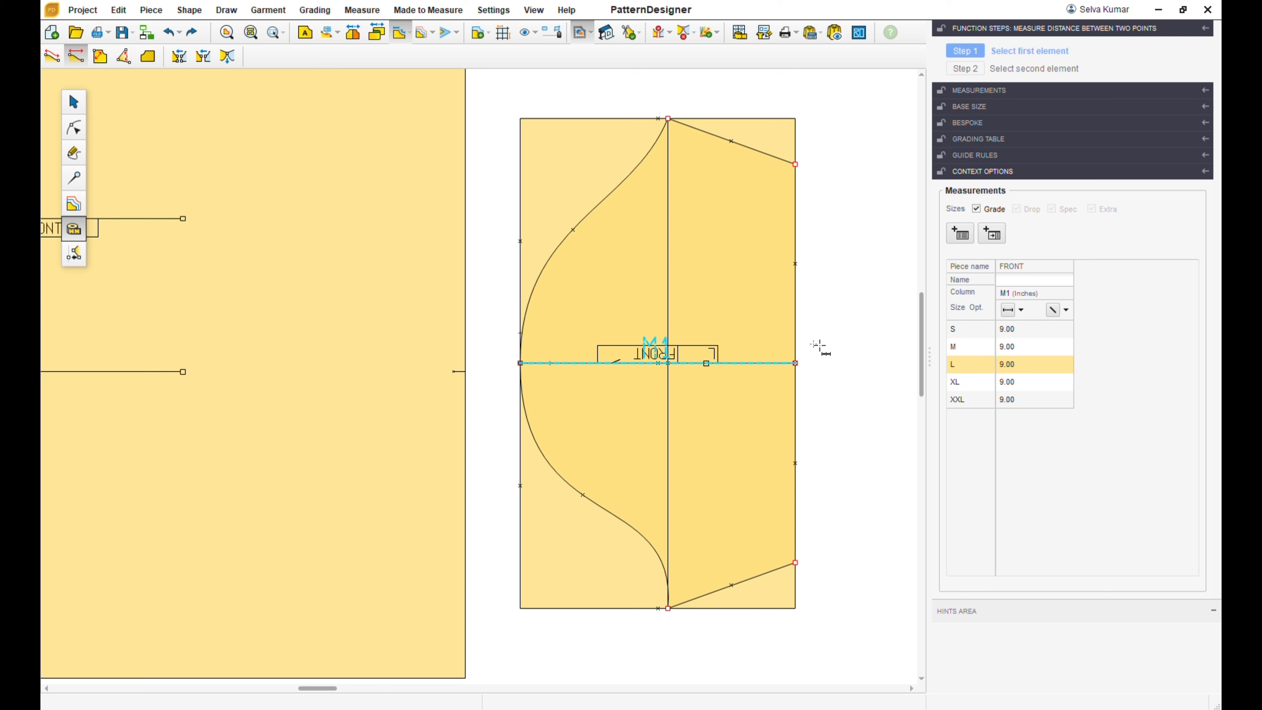
{"action": "left_click", "coordinate": [794, 164]}
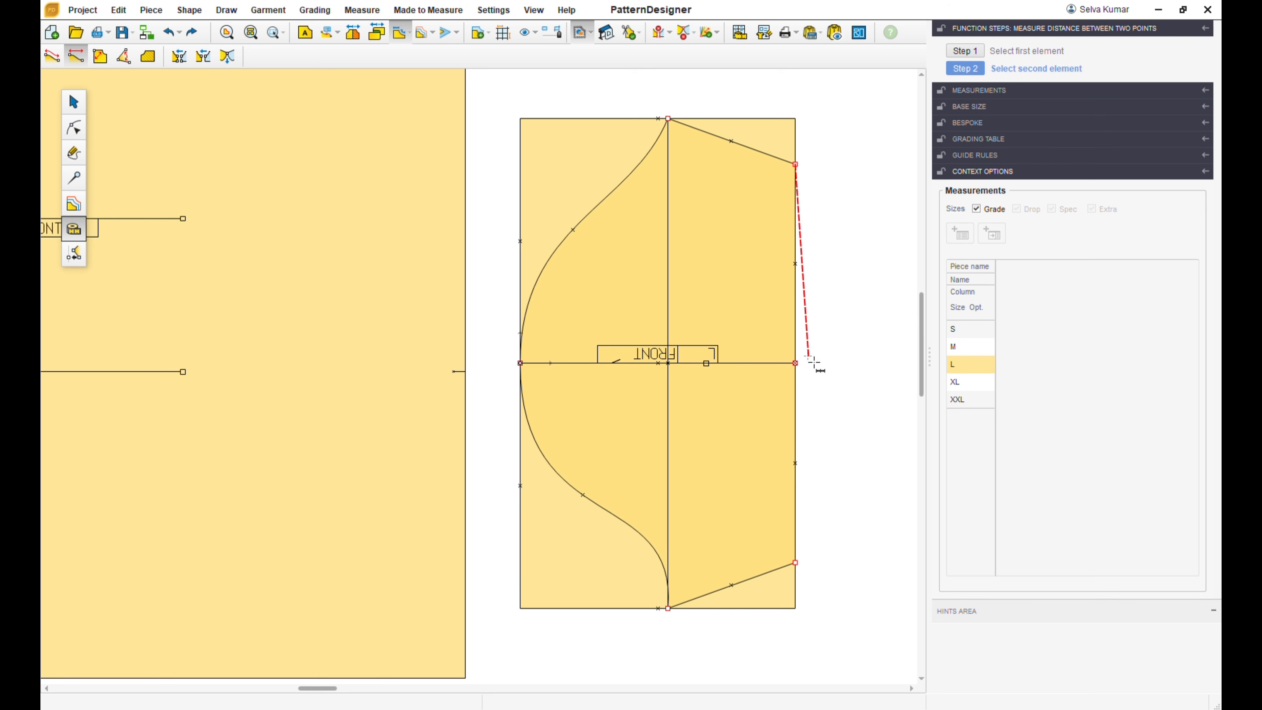
{"action": "left_click", "coordinate": [795, 364]}
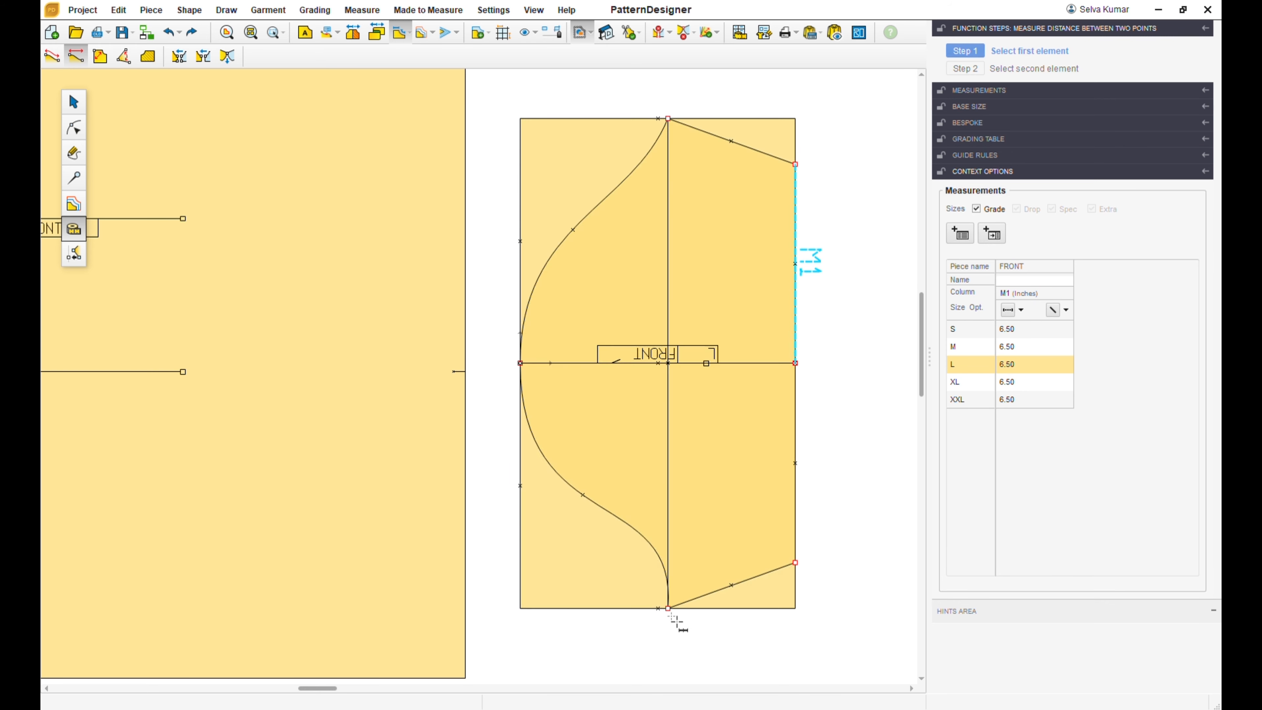
{"action": "left_click", "coordinate": [52, 57]}
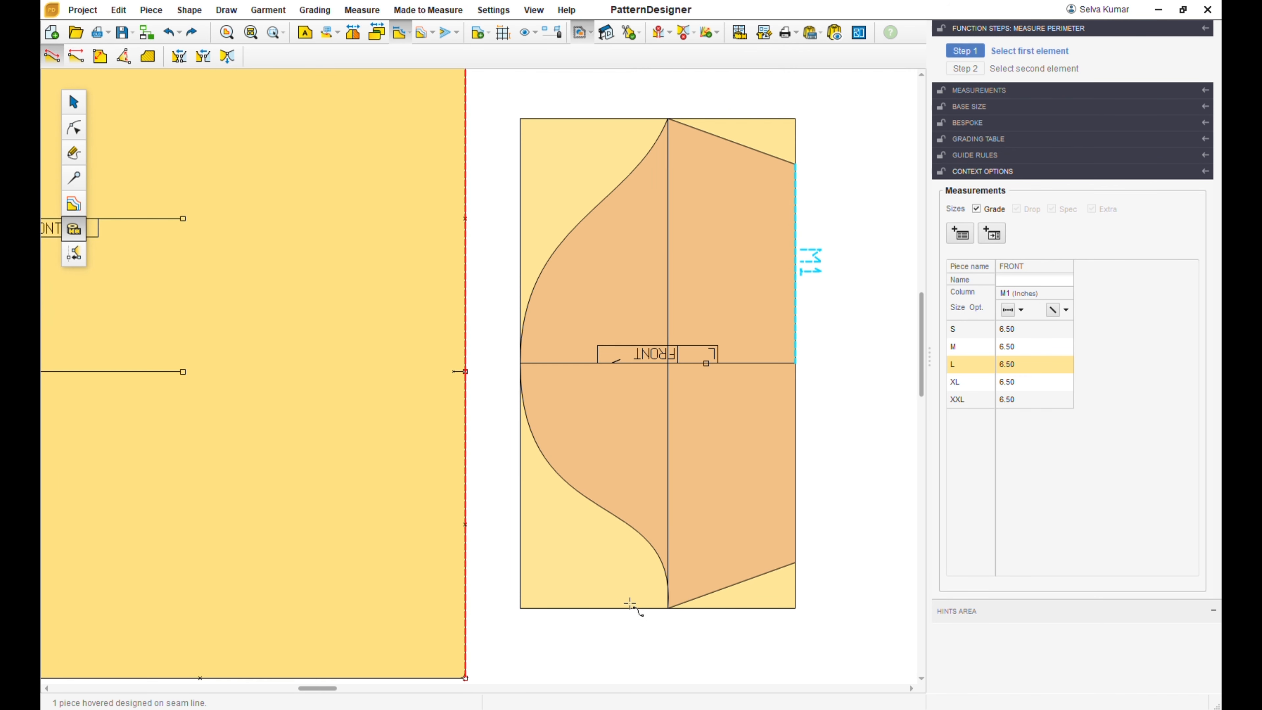
{"action": "left_click", "coordinate": [689, 589]}
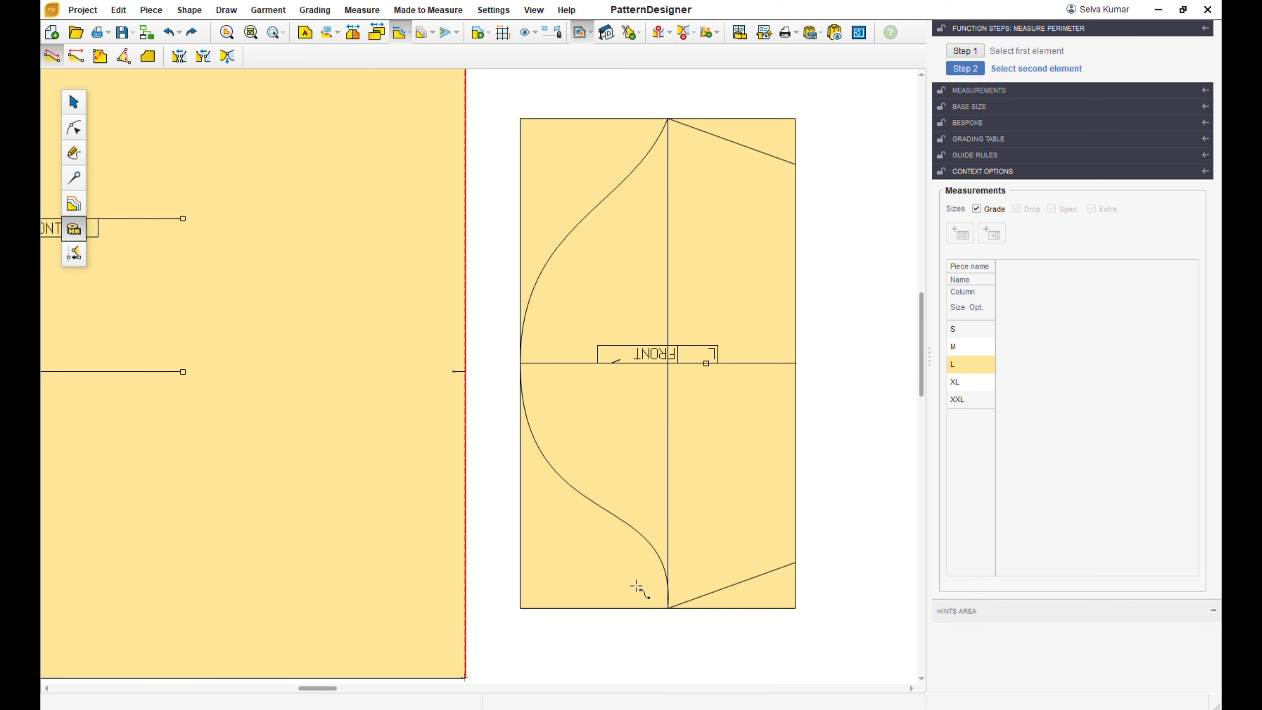
{"action": "scroll", "coordinate": [556, 499], "scroll_direction": "down", "scroll_amount": 2}
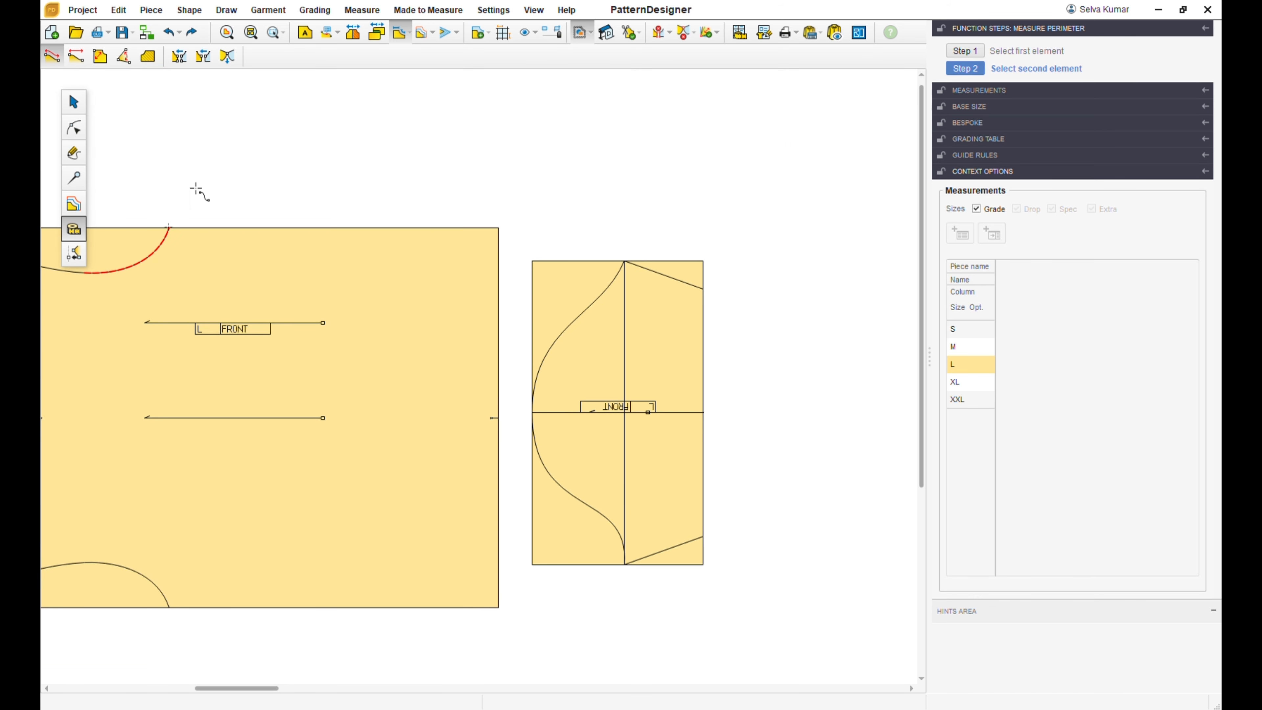
{"action": "left_click", "coordinate": [77, 101]}
Measure the sleeve cap curve's perimeter from the lower underarm point to the upper underarm point.
{"action": "left_click", "coordinate": [604, 394]}
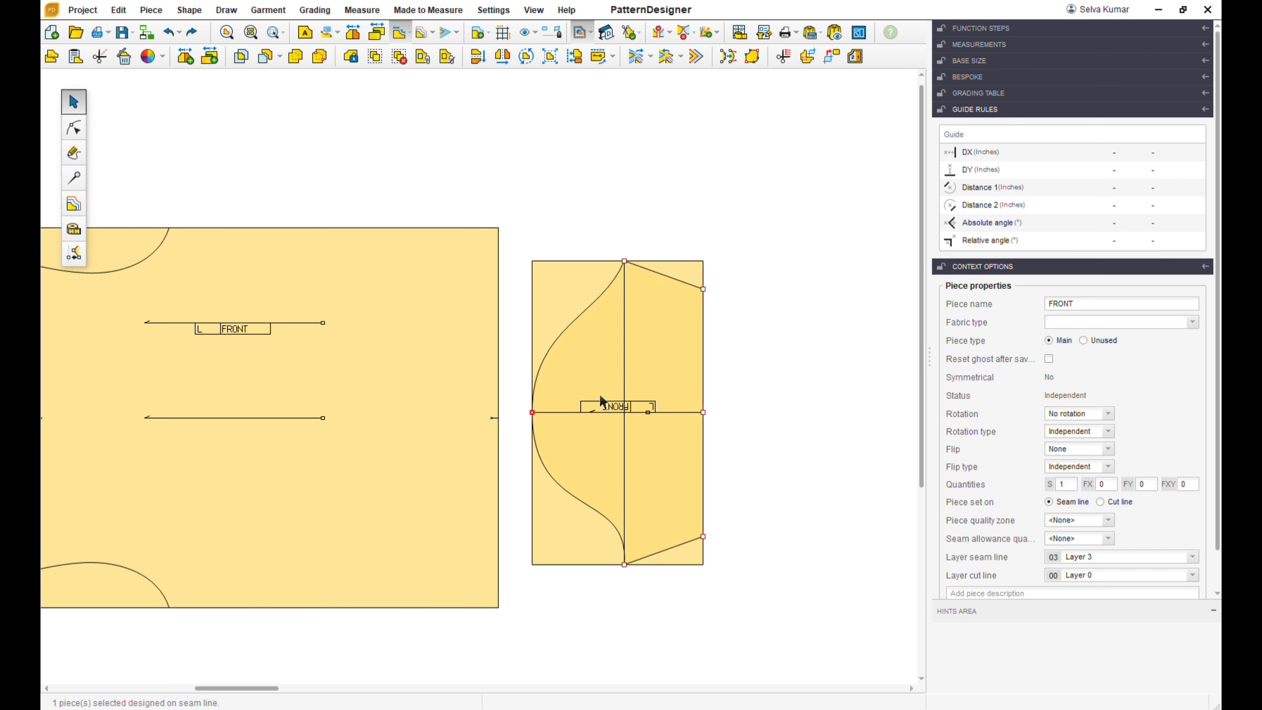
{"action": "scroll", "coordinate": [585, 383], "scroll_direction": "up", "scroll_amount": 2}
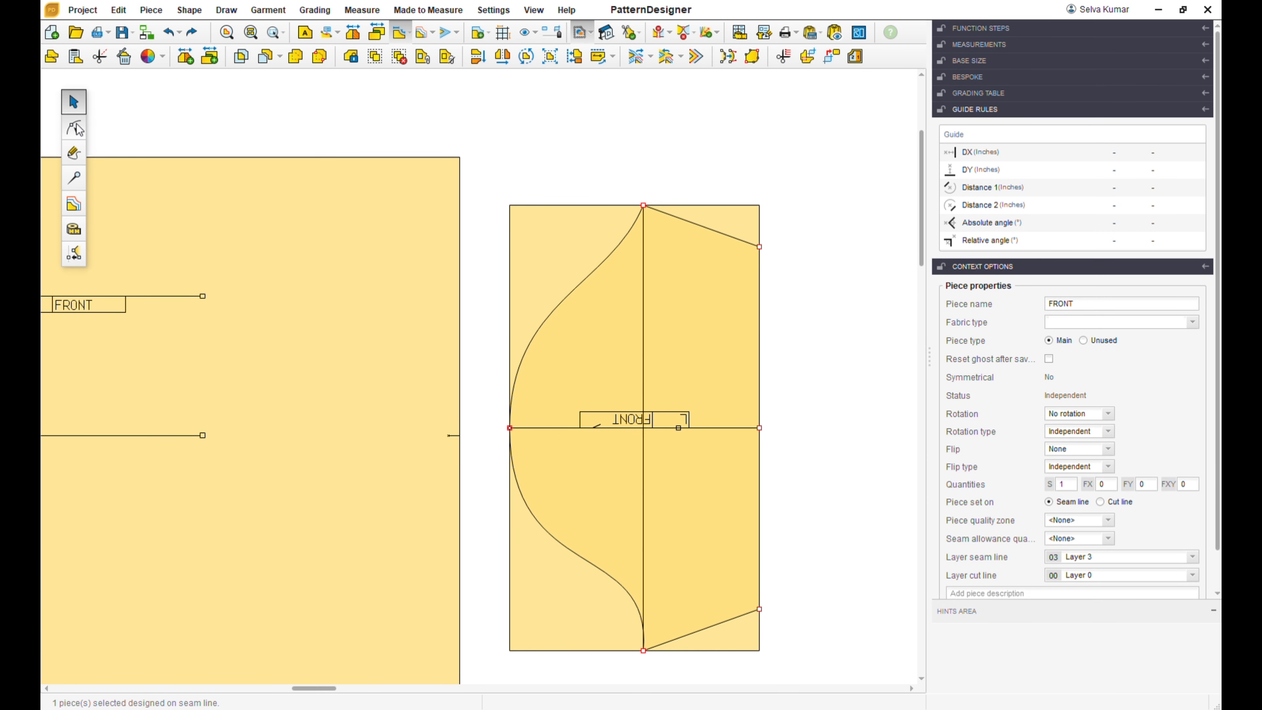
{"action": "left_click", "coordinate": [81, 223]}
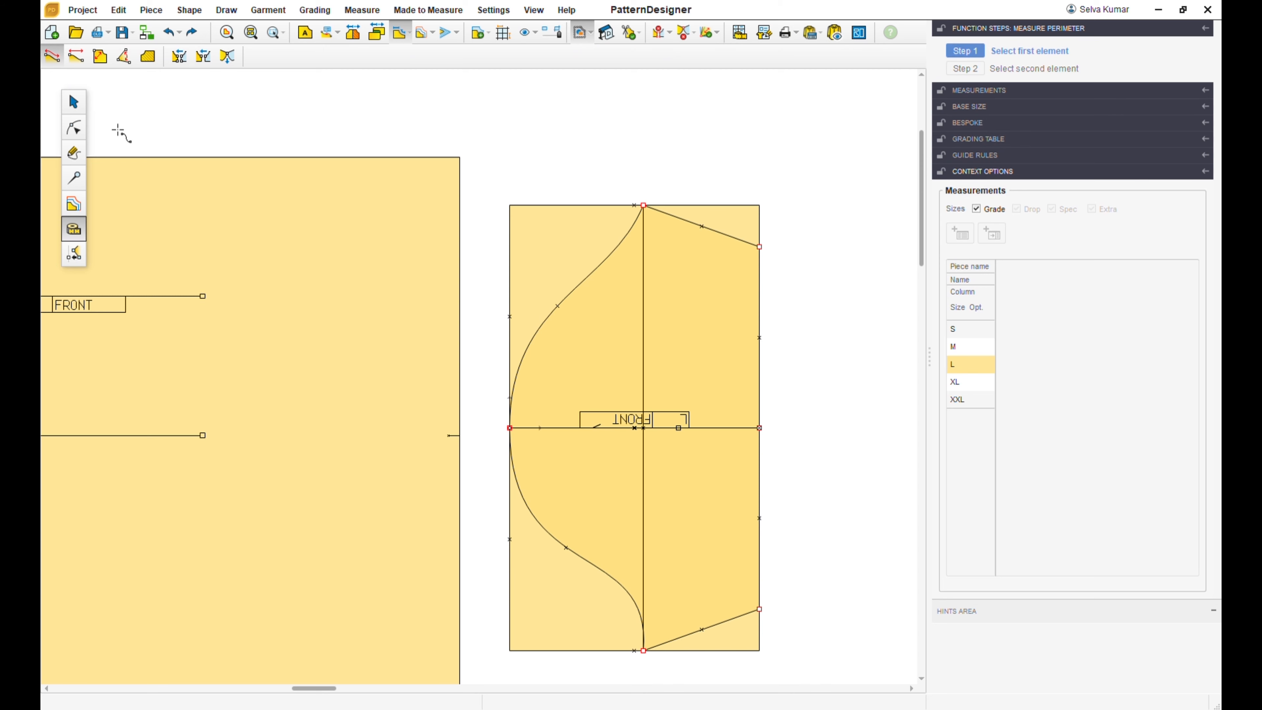
{"action": "left_click", "coordinate": [643, 651]}
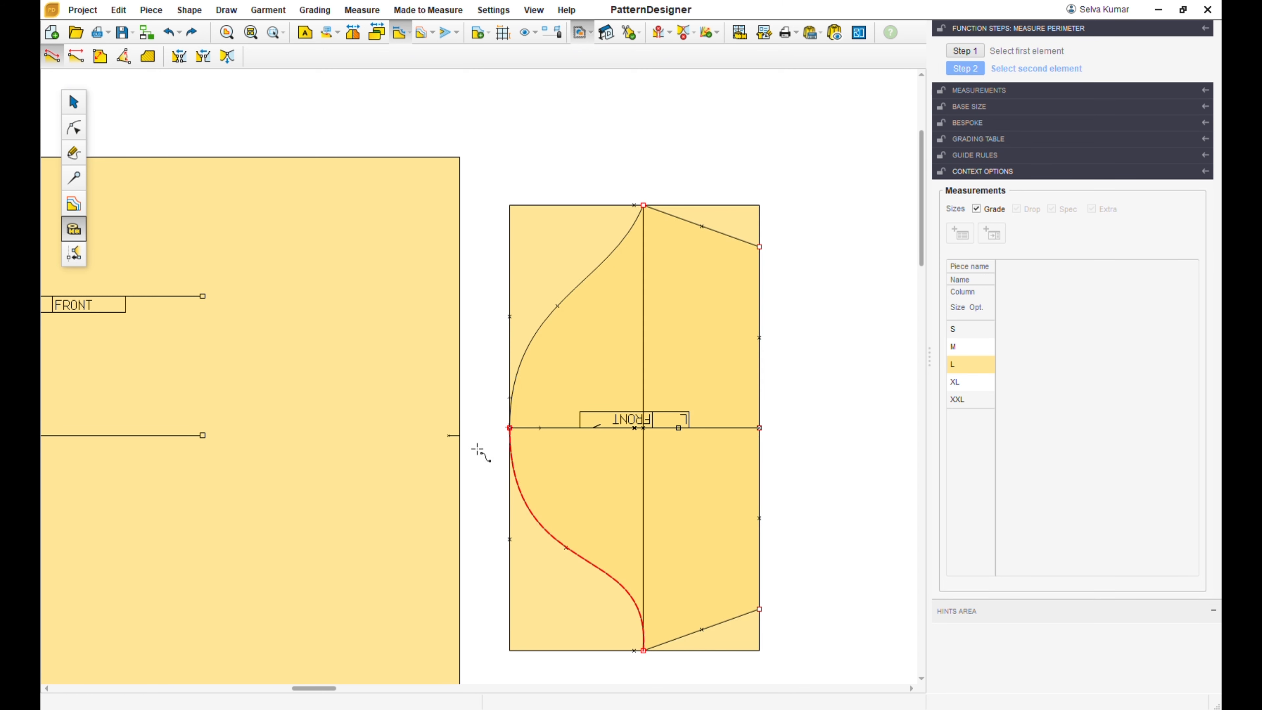
{"action": "left_click", "coordinate": [643, 206]}
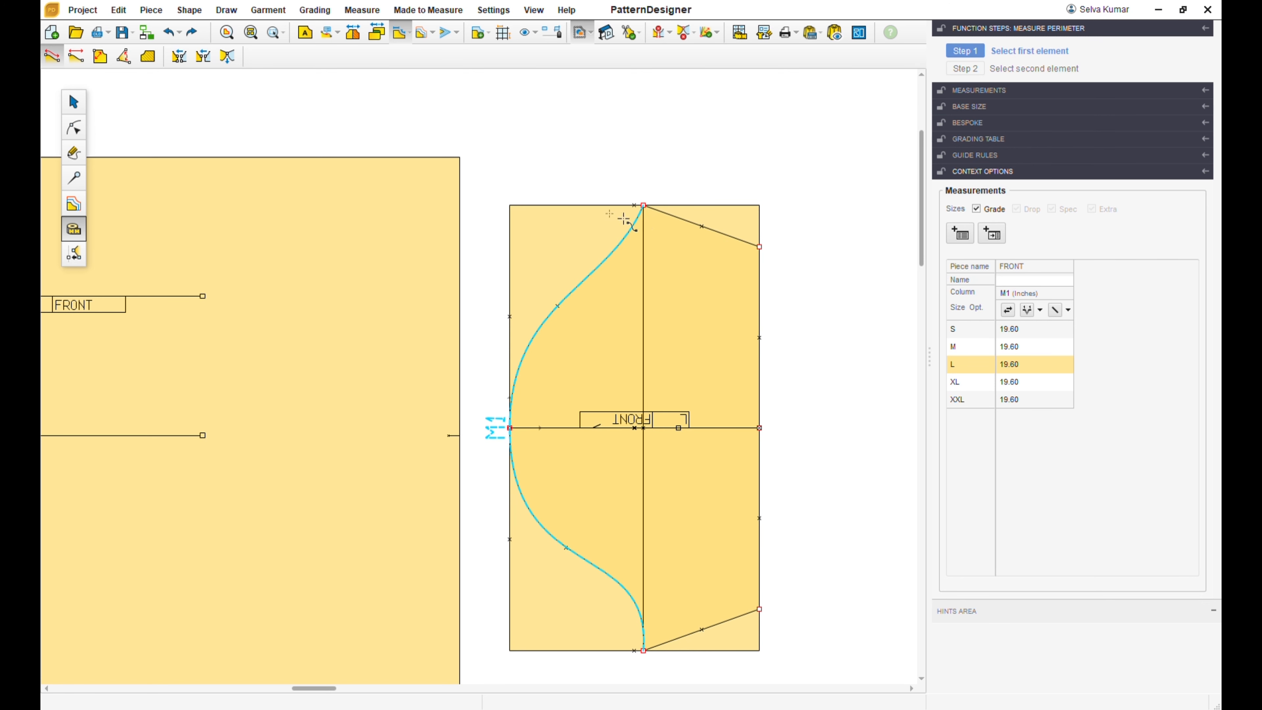
Measure the sleeve's upper underarm seam perimeter and the straight bicep width between the two underarm points.
{"action": "left_click", "coordinate": [644, 204]}
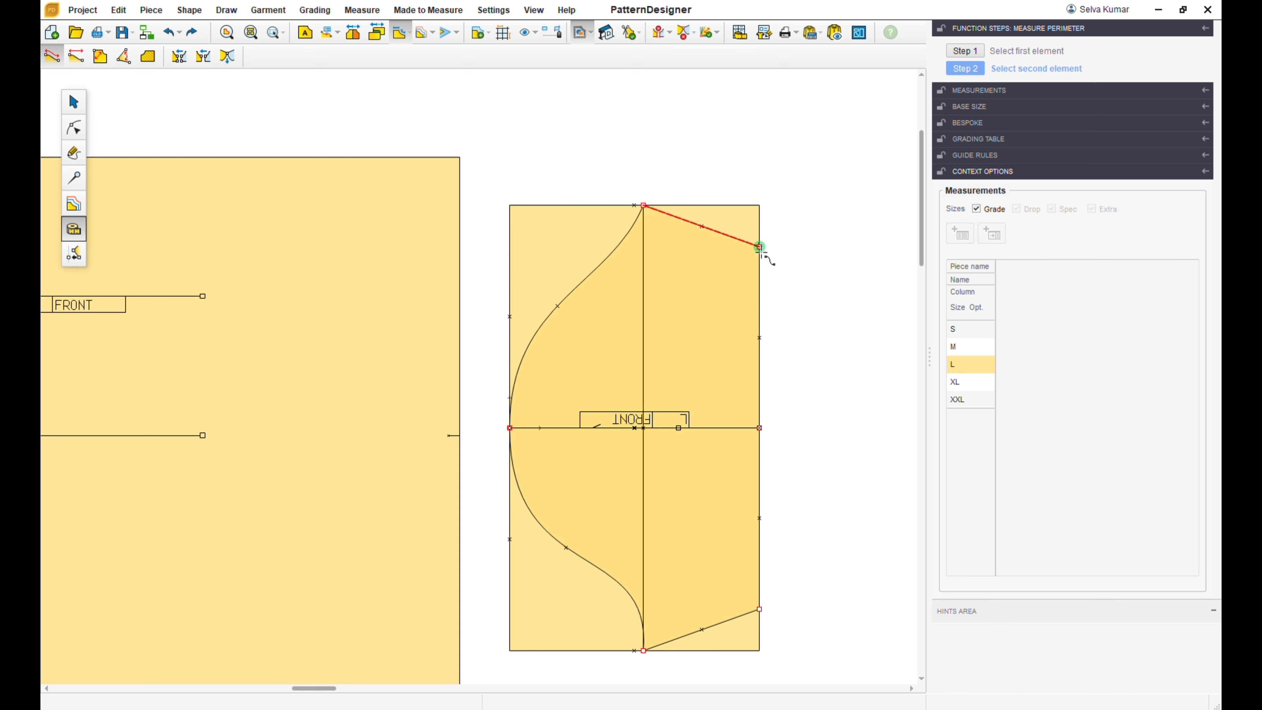
{"action": "left_click", "coordinate": [759, 247]}
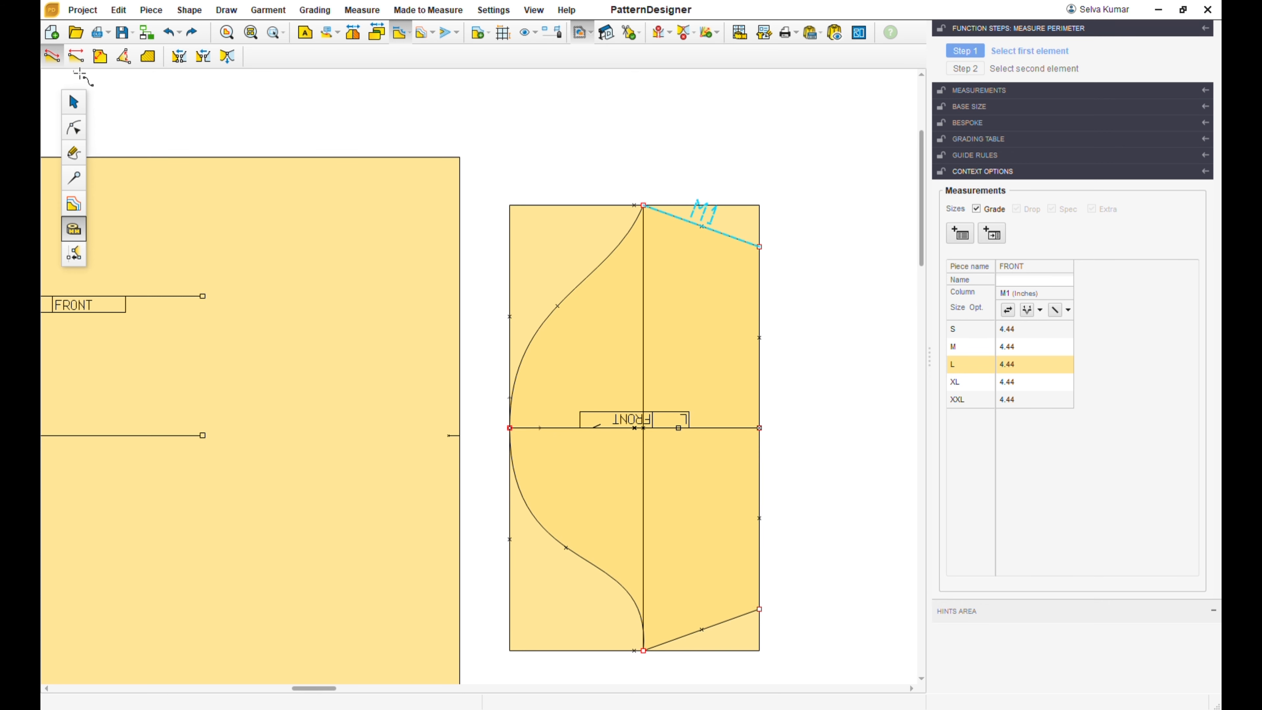
{"action": "left_click", "coordinate": [76, 56]}
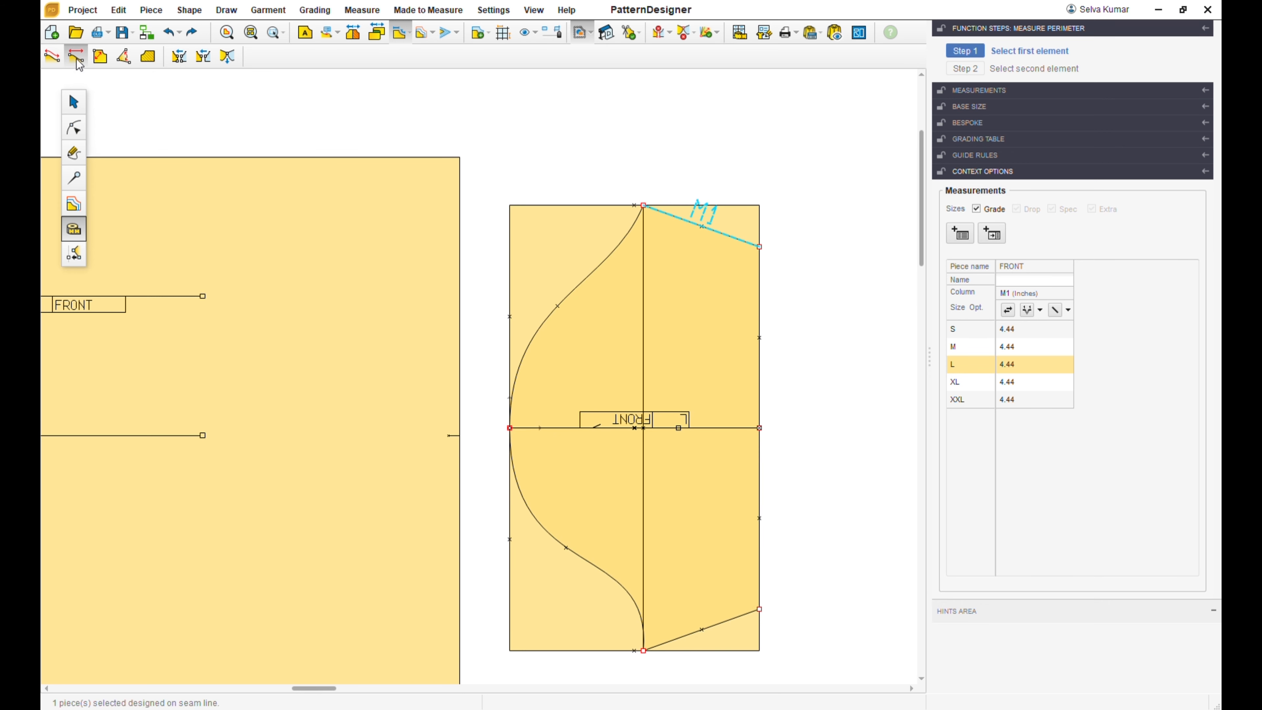
{"action": "left_click", "coordinate": [643, 206]}
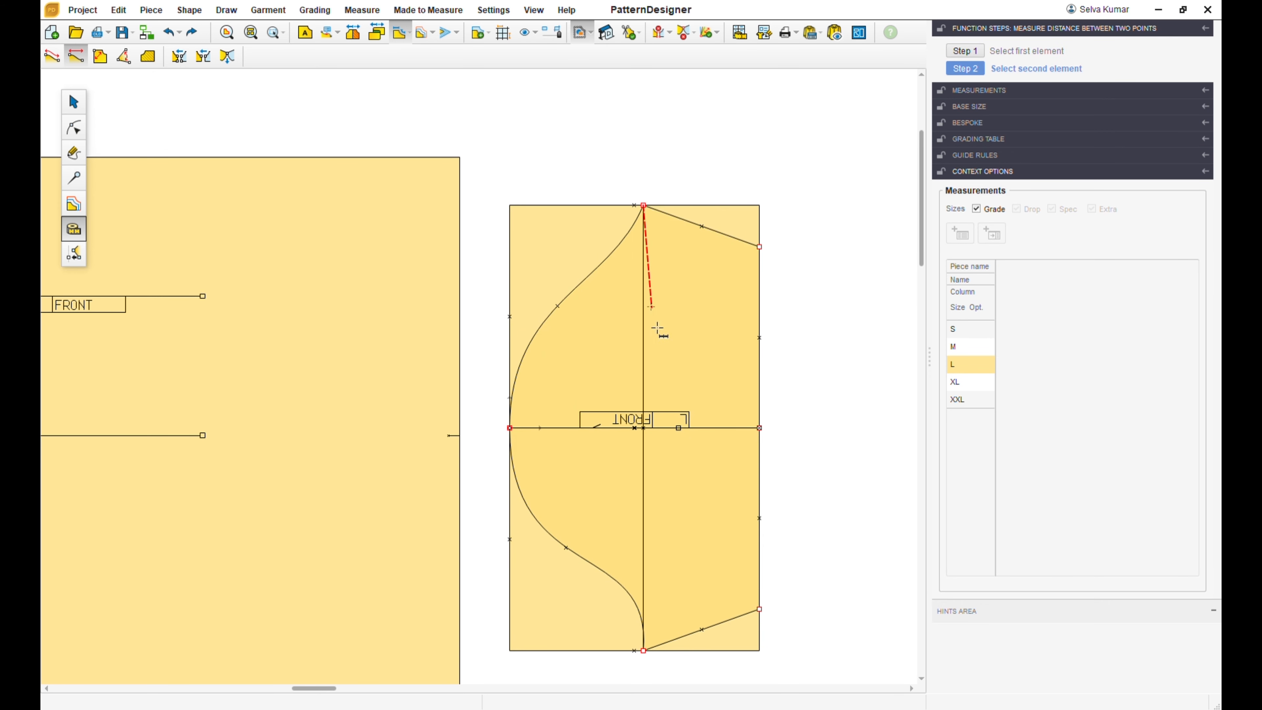
{"action": "left_click", "coordinate": [644, 651]}
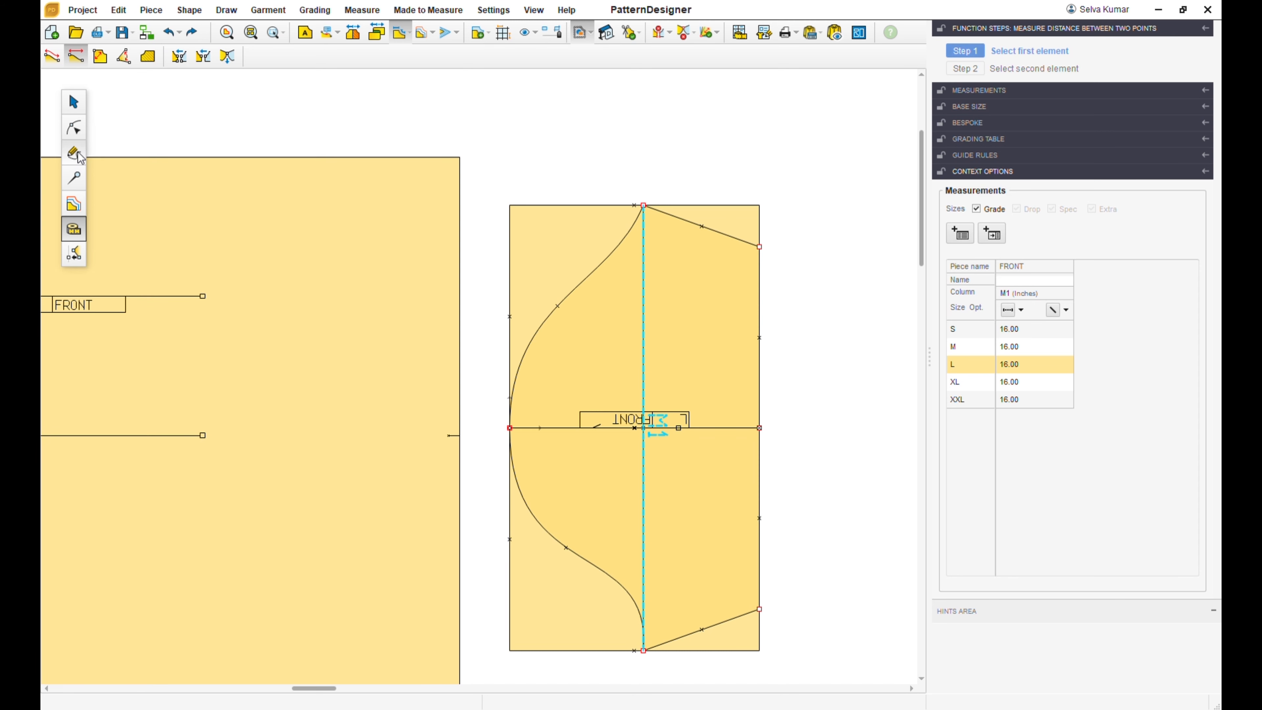
With Create Linked Piece, highlight the sleeve's two cap surfaces, switch to the two surfaces between bicep line and hem, and return to the cap.
{"action": "left_click", "coordinate": [73, 103]}
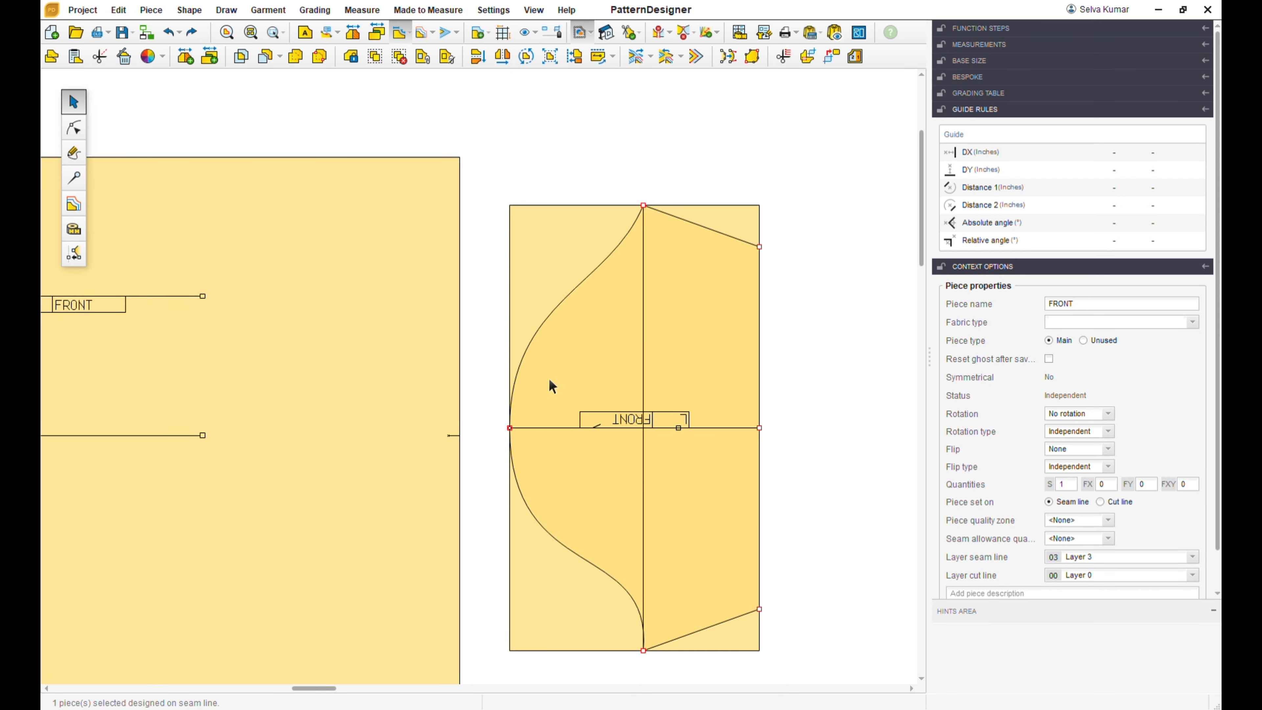
{"action": "left_click", "coordinate": [813, 64]}
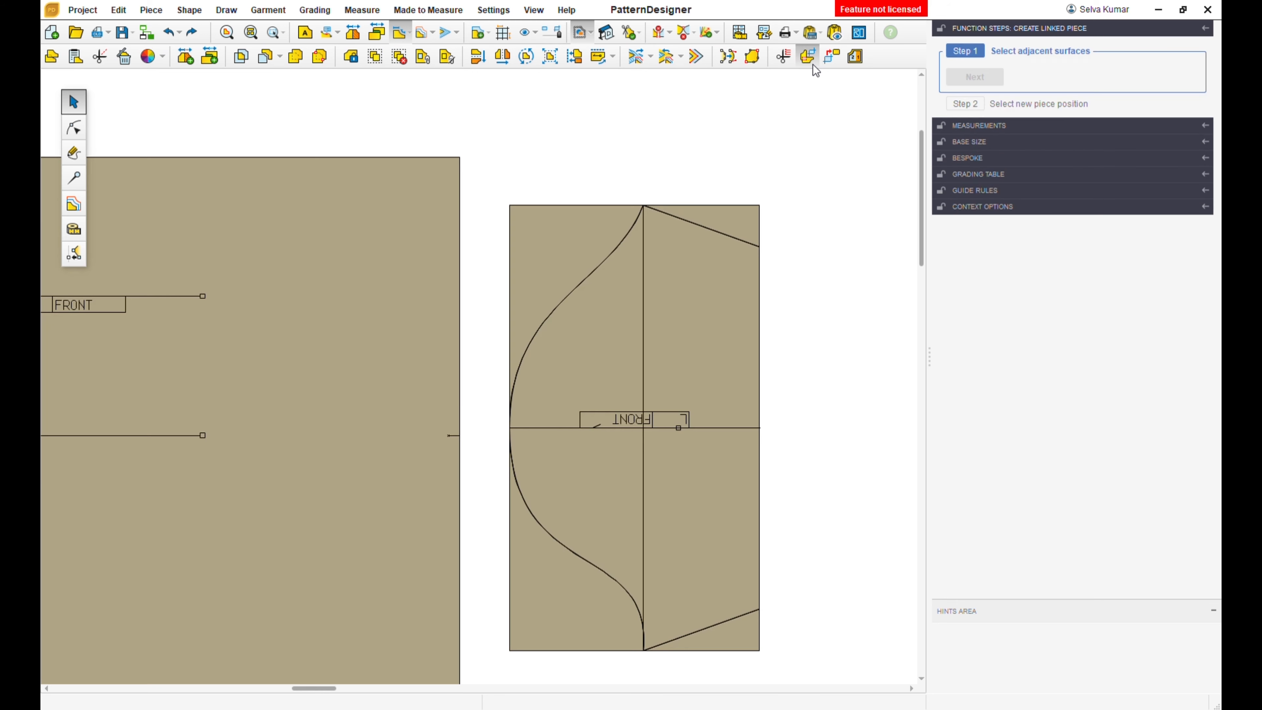
{"action": "left_click", "coordinate": [600, 361]}
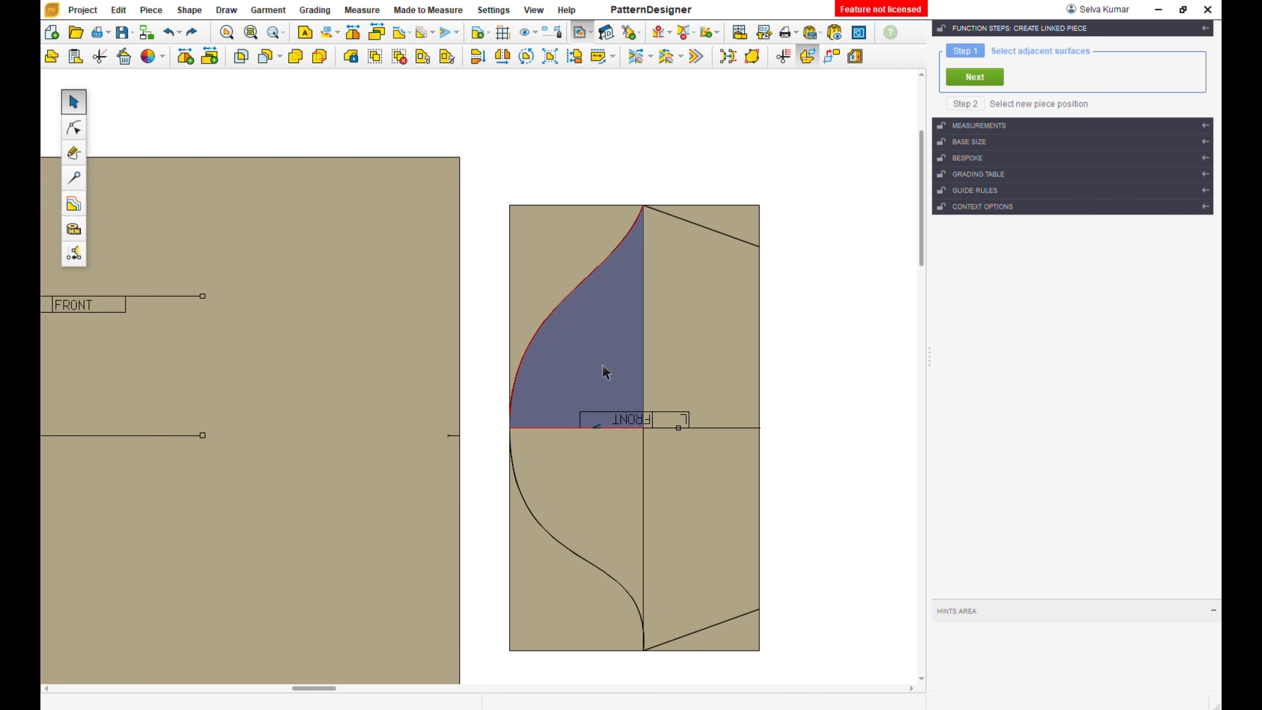
{"action": "left_click", "coordinate": [608, 494]}
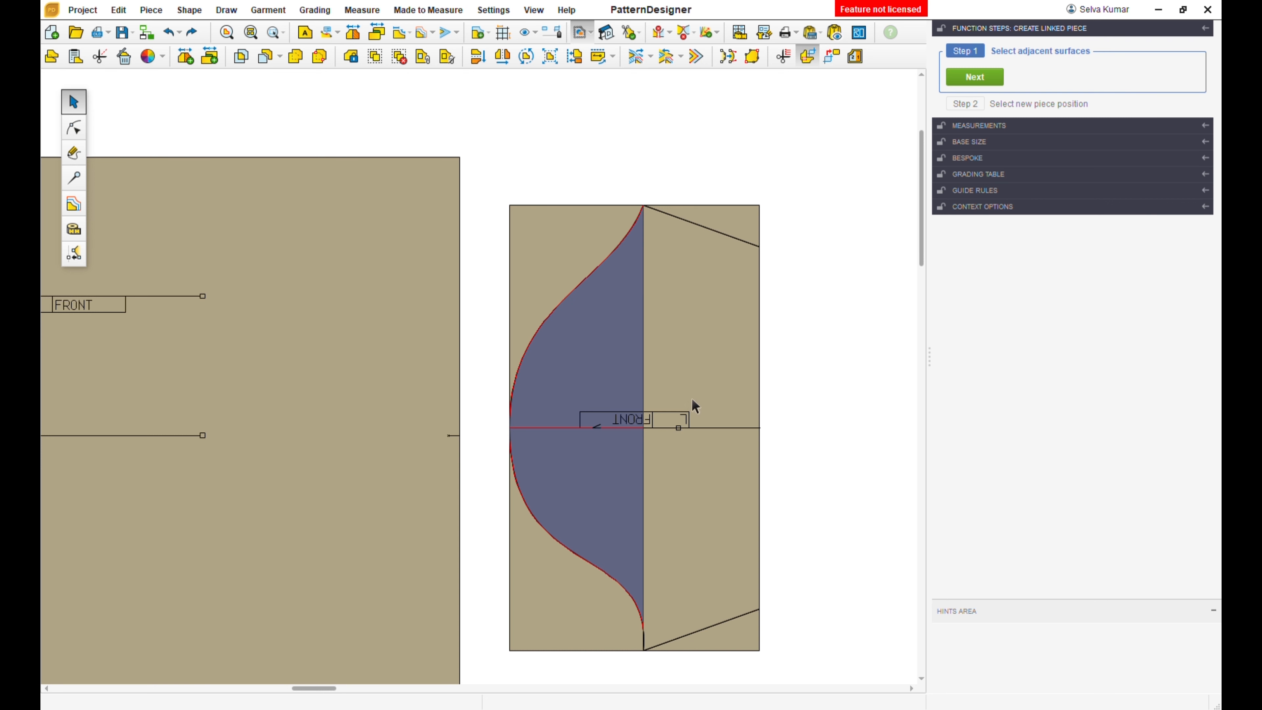
{"action": "left_click", "coordinate": [702, 373]}
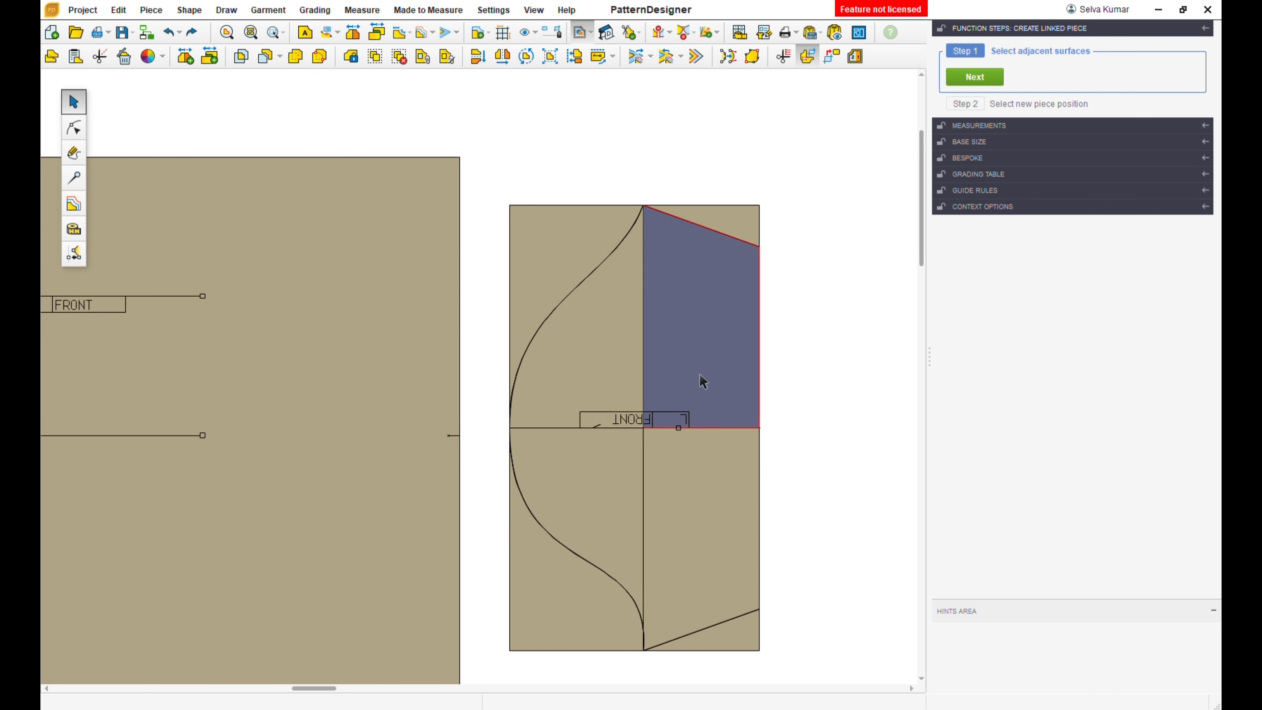
{"action": "left_click", "coordinate": [676, 494]}
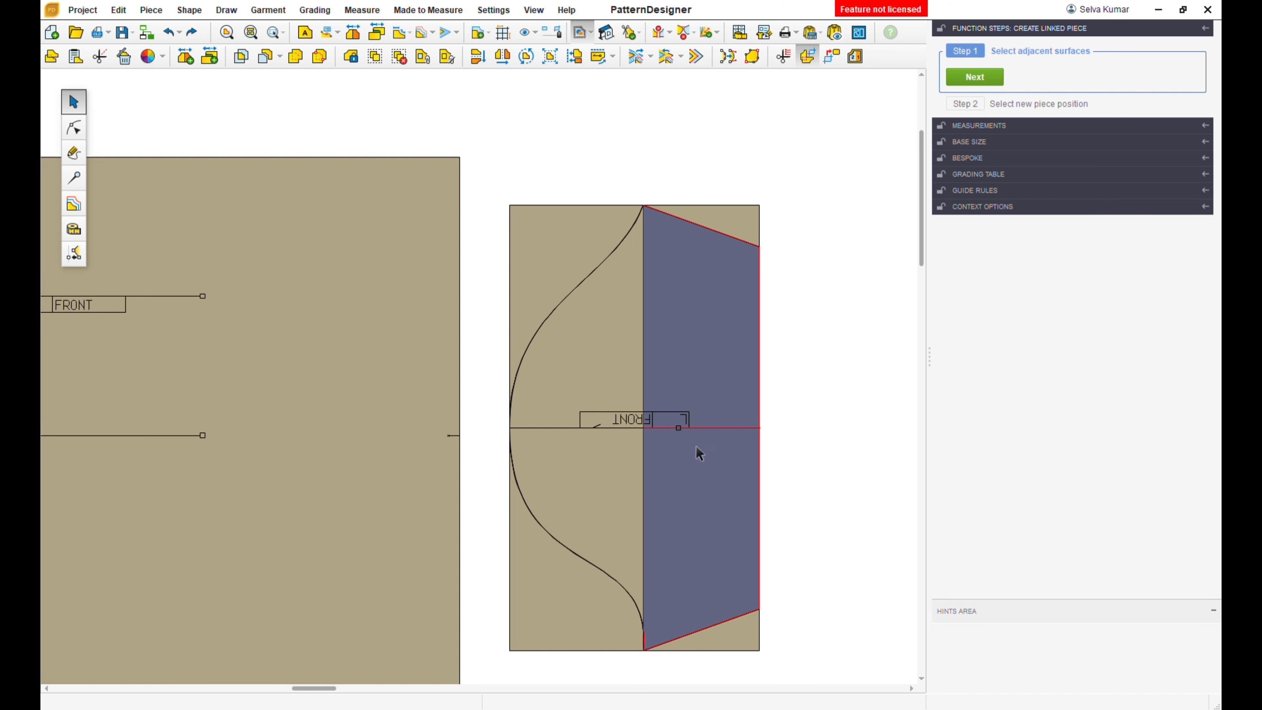
{"action": "left_click", "coordinate": [619, 342]}
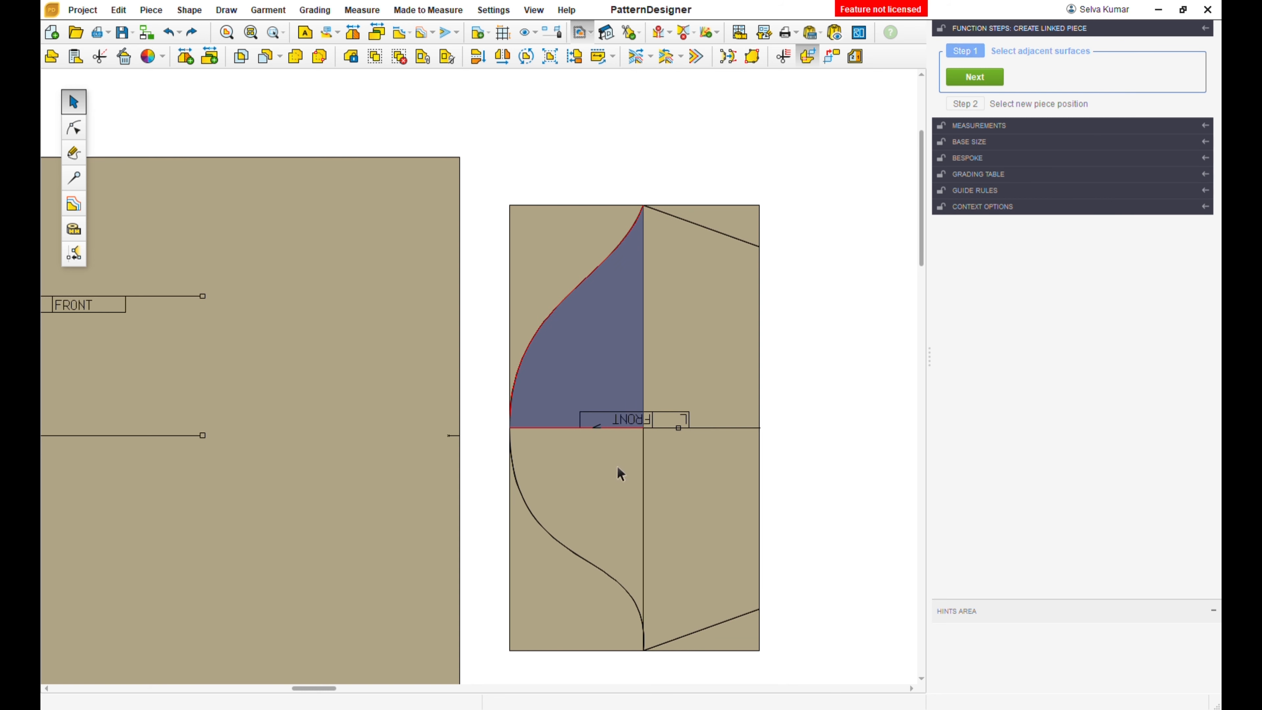
{"action": "left_click", "coordinate": [616, 477]}
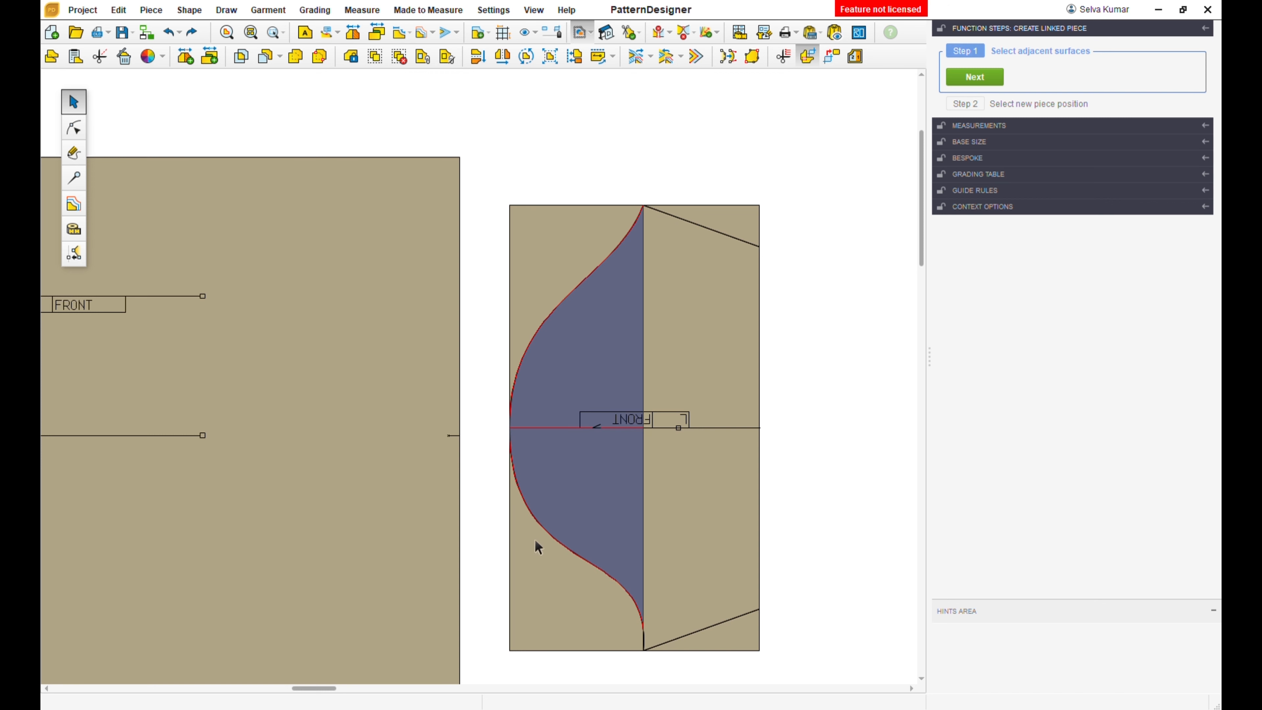
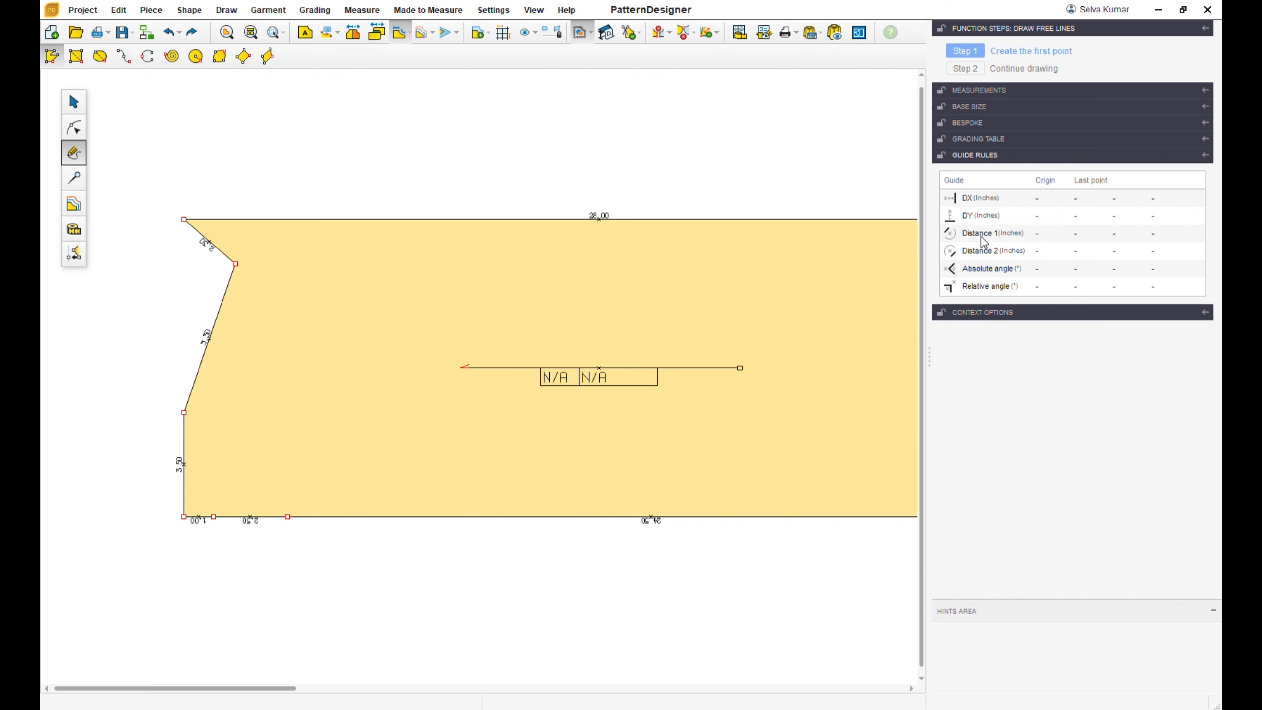
Draw a 9-inch straight armhole line from the shoulder tip to the front piece's long side edge.
{"action": "left_click", "coordinate": [237, 264]}
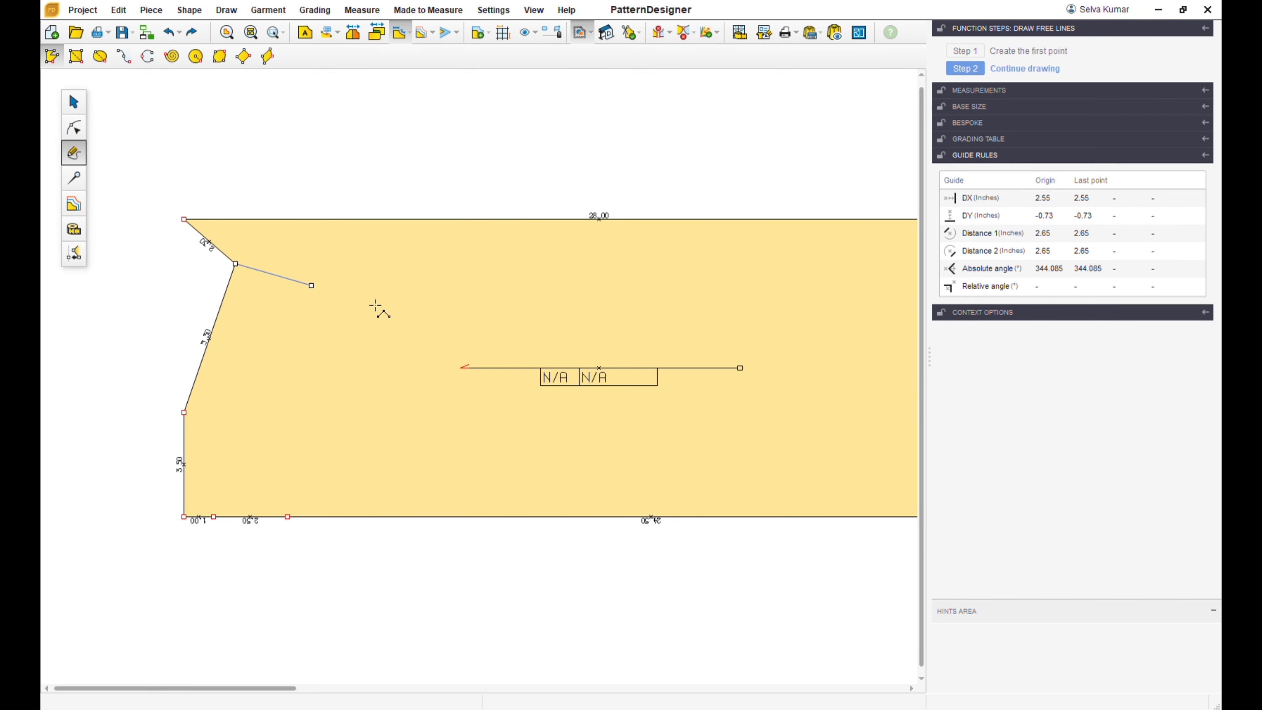
{"action": "left_click", "coordinate": [1050, 236]}
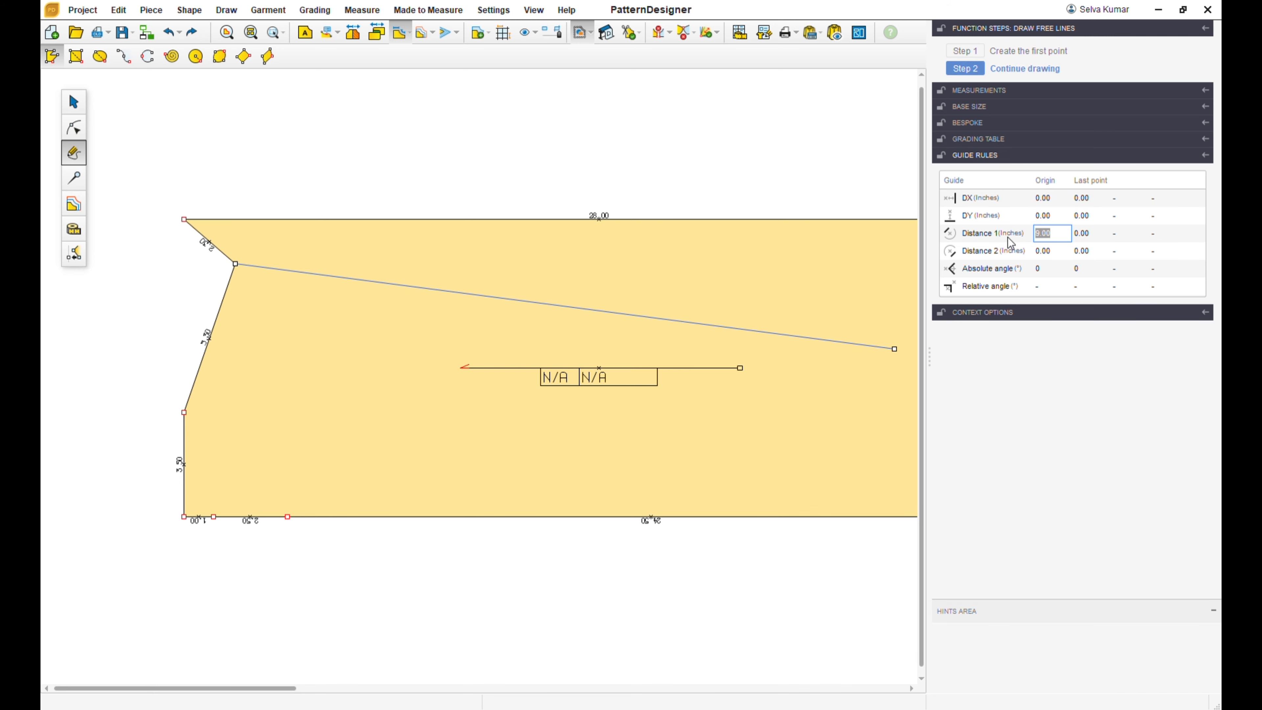
{"action": "key", "text": "Return"}
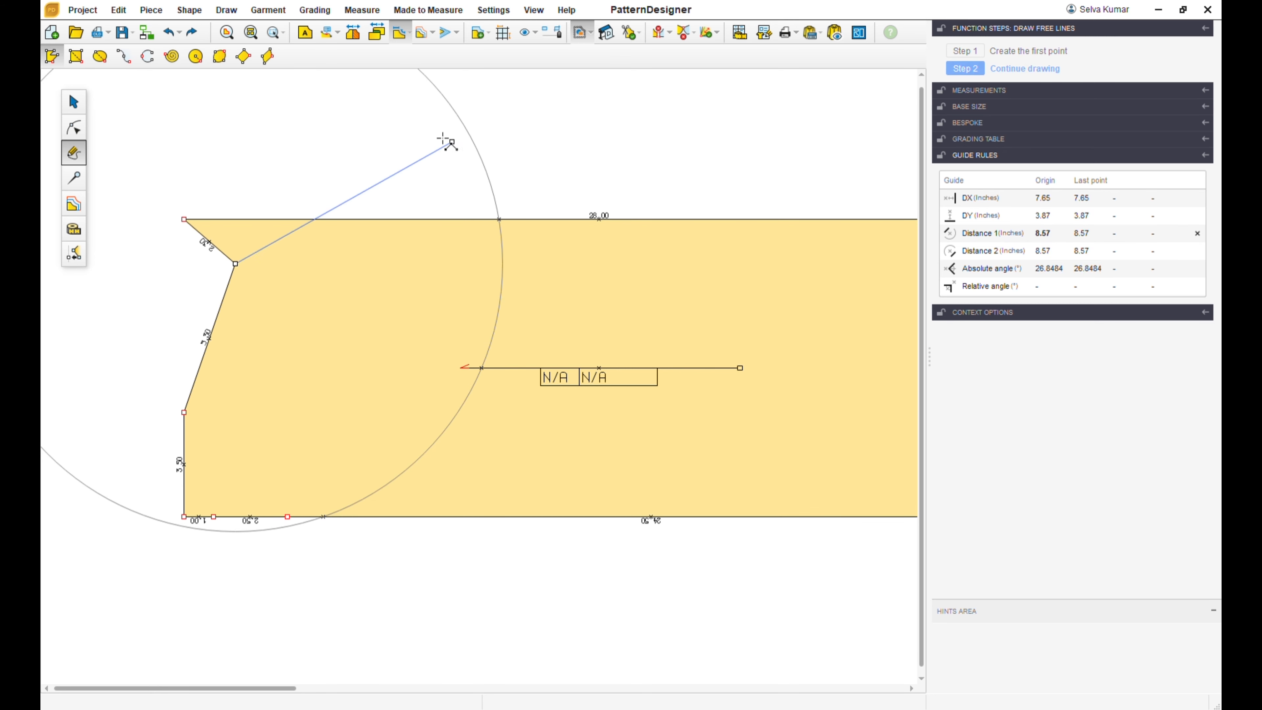
{"action": "left_click", "coordinate": [499, 219]}
{"action": "right_click", "coordinate": [552, 199]}
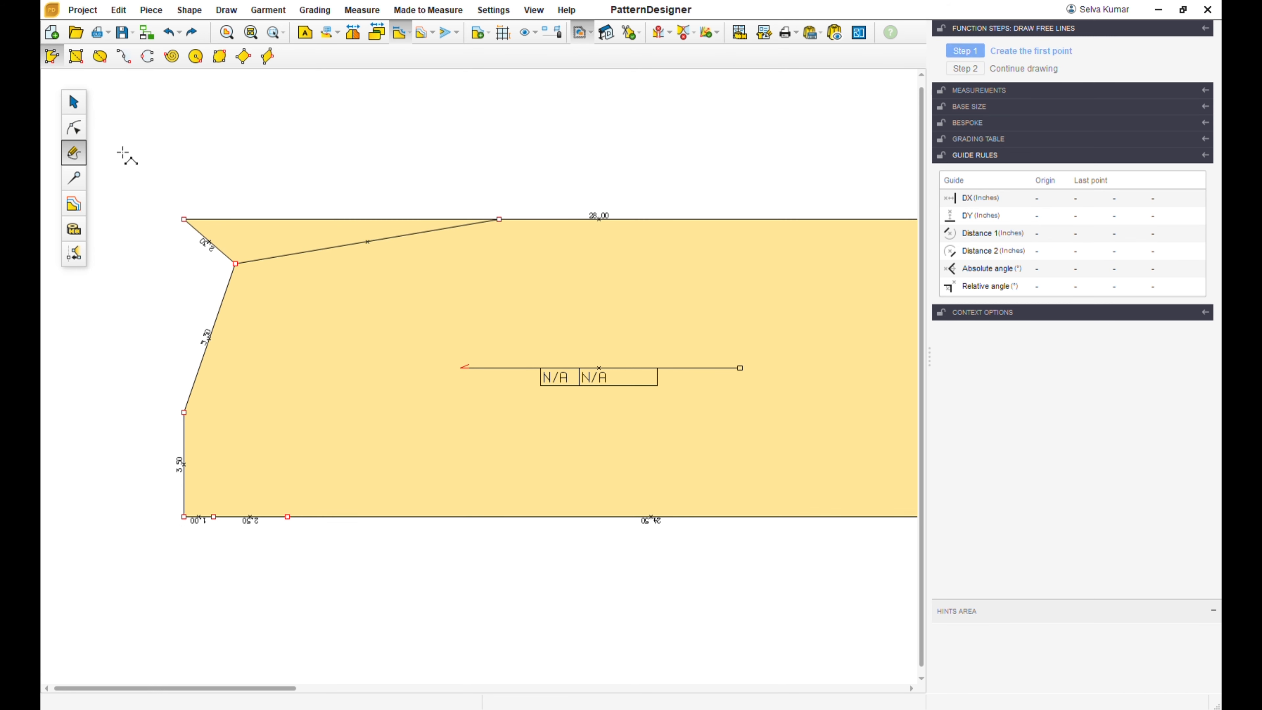
Move the front piece's outer corner point beside the shoulder tip onto the armhole line's end on the side edge.
{"action": "left_click", "coordinate": [74, 127]}
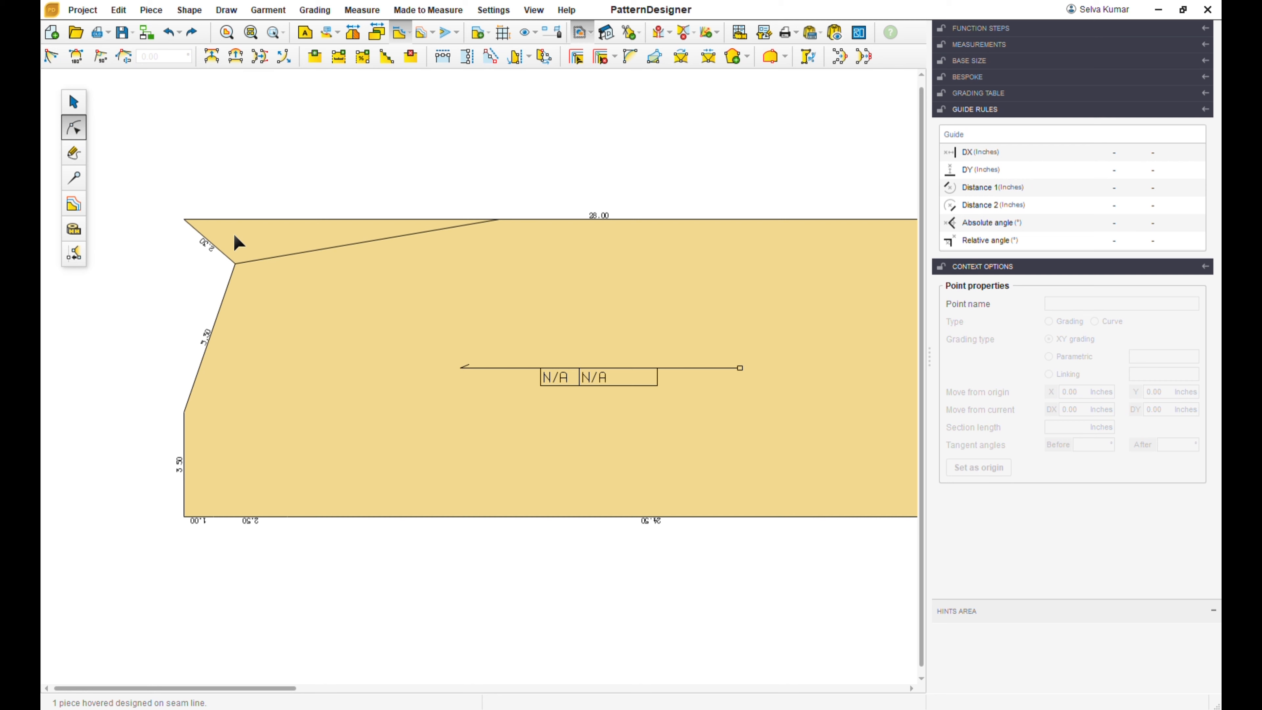
{"action": "left_click", "coordinate": [185, 220]}
{"action": "left_click_drag", "start_coordinate": [187, 226], "coordinate": [514, 227]}
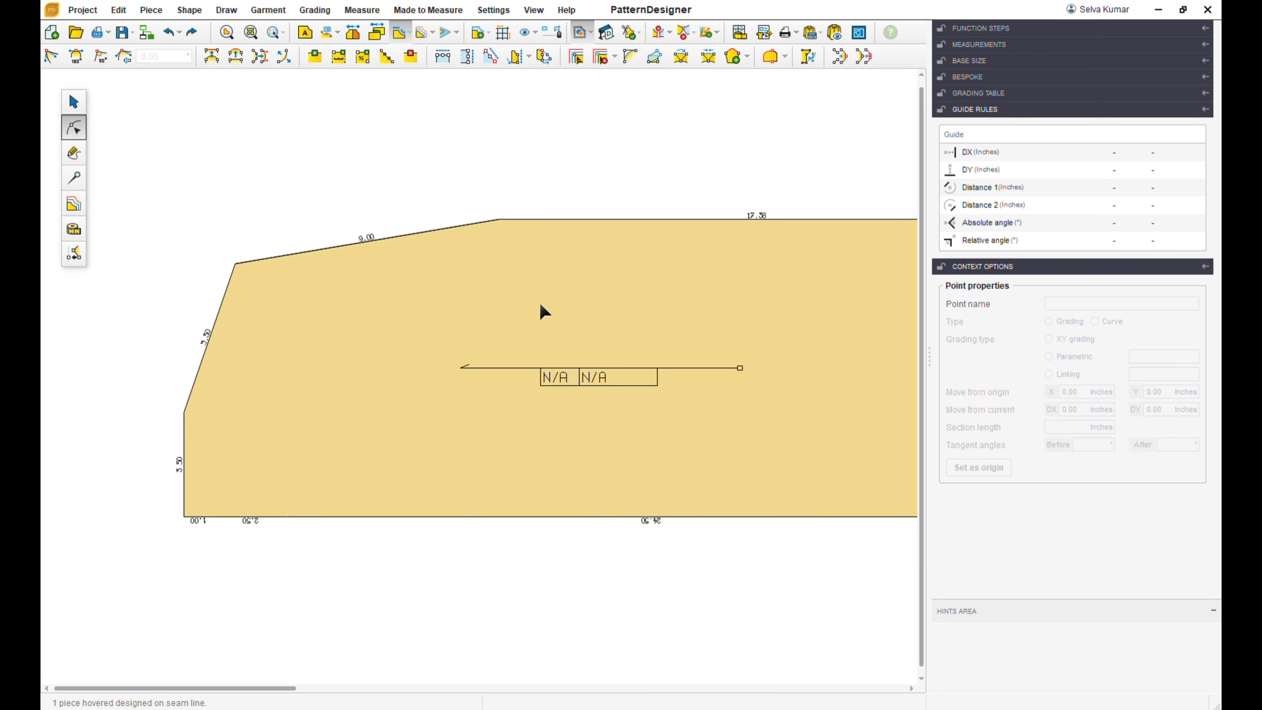
Move the front piece away from the loose armhole guide line and delete that line.
{"action": "scroll", "coordinate": [537, 307], "scroll_direction": "down", "scroll_amount": 2}
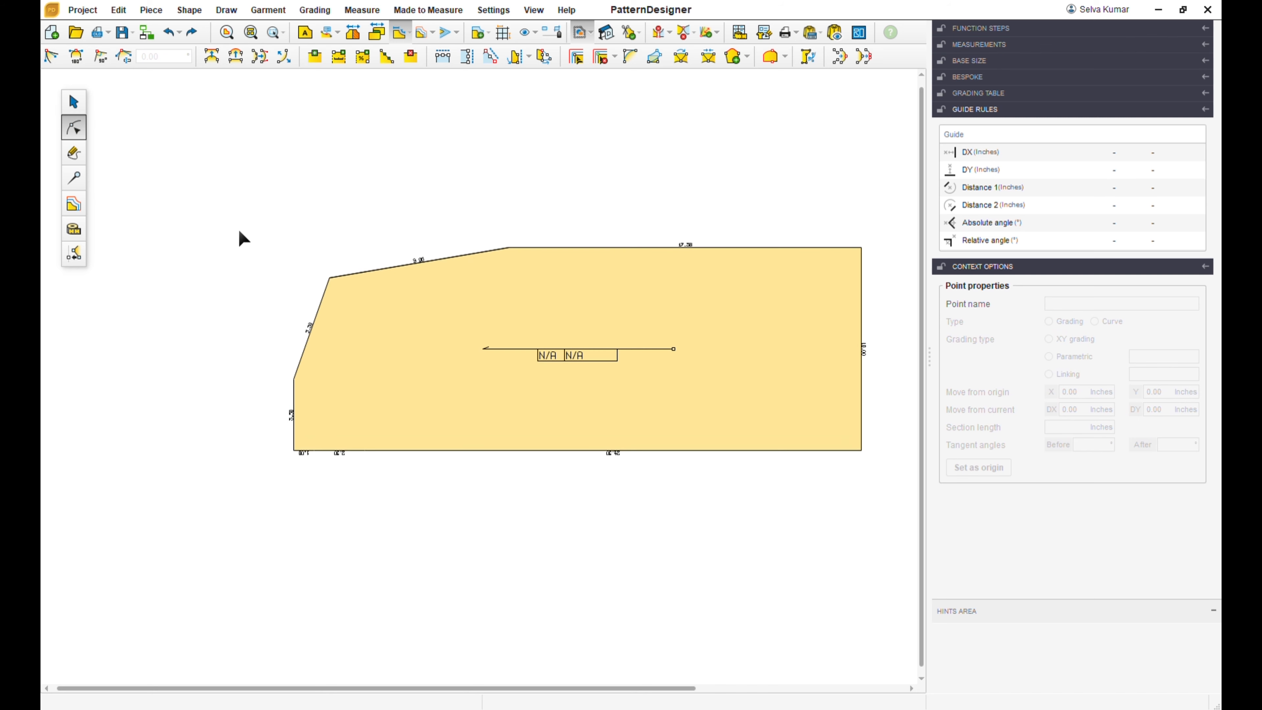
{"action": "left_click", "coordinate": [73, 102]}
{"action": "left_click_drag", "start_coordinate": [401, 286], "coordinate": [404, 355]}
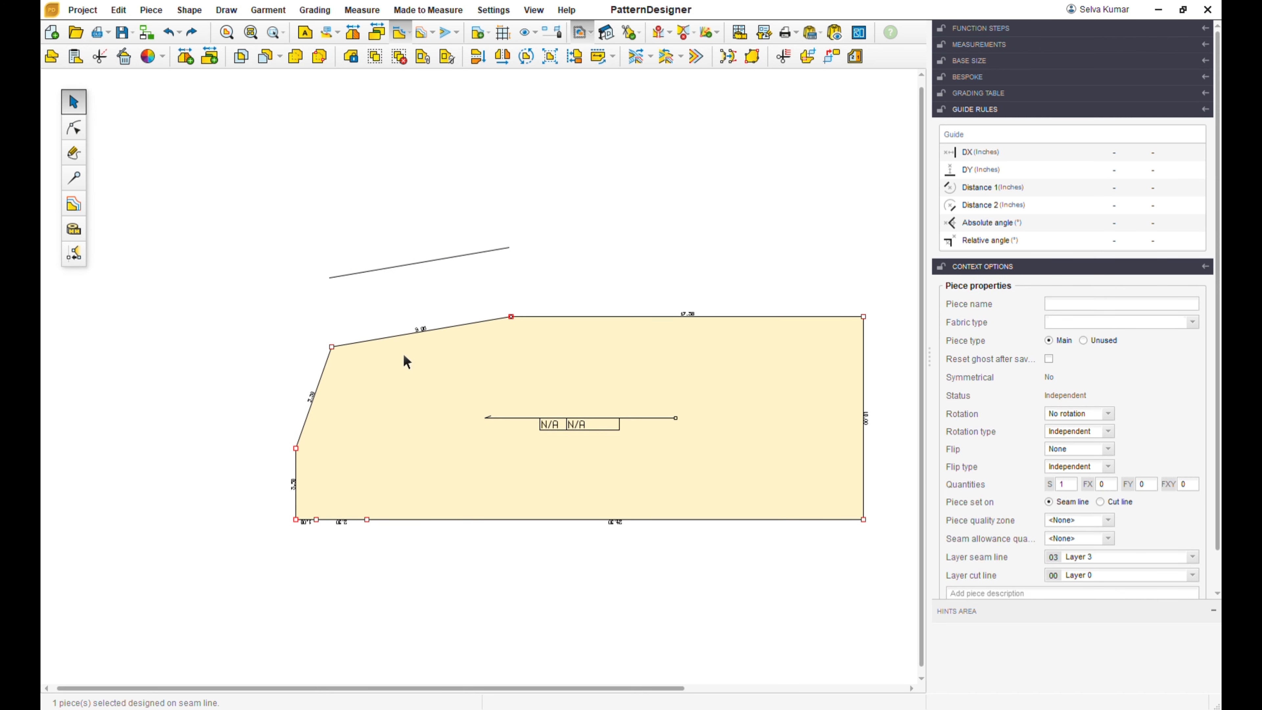
{"action": "left_click", "coordinate": [407, 266]}
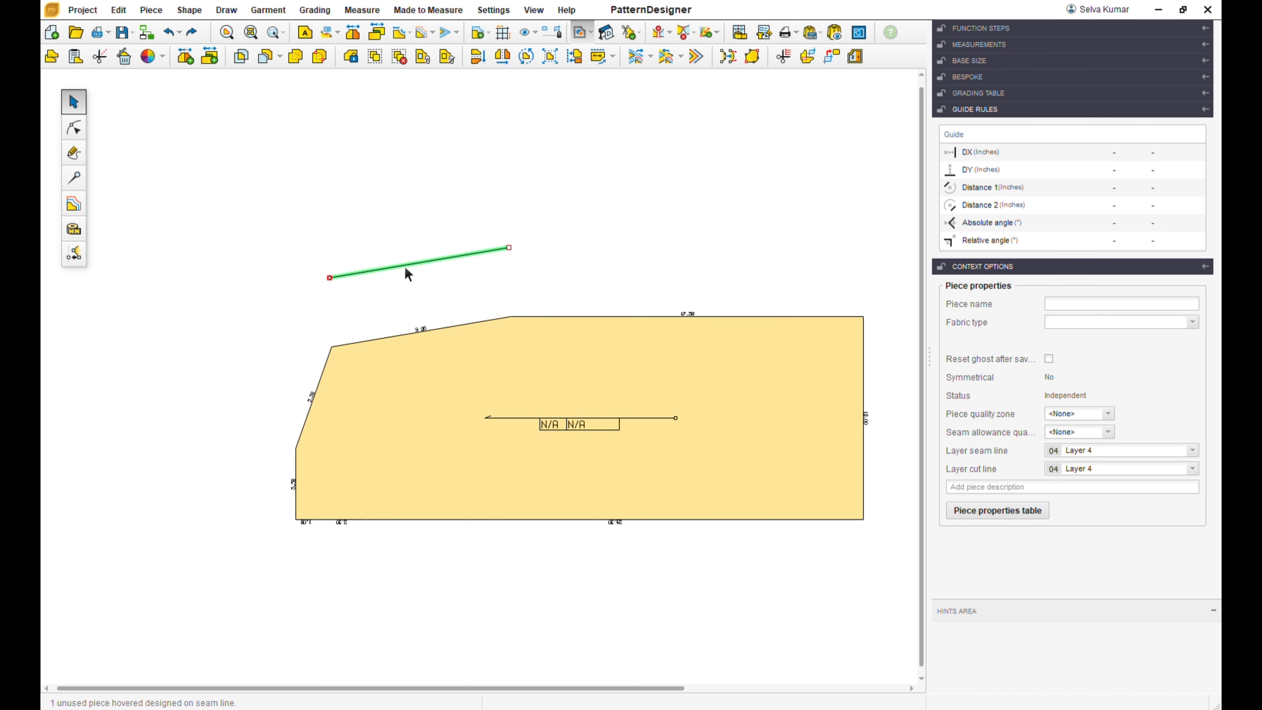
{"action": "key", "text": "Delete"}
Divide the front piece's 9-inch armhole line into 2 equal parts.
{"action": "left_click", "coordinate": [510, 417]}
{"action": "scroll", "coordinate": [528, 416], "scroll_direction": "up", "scroll_amount": 2}
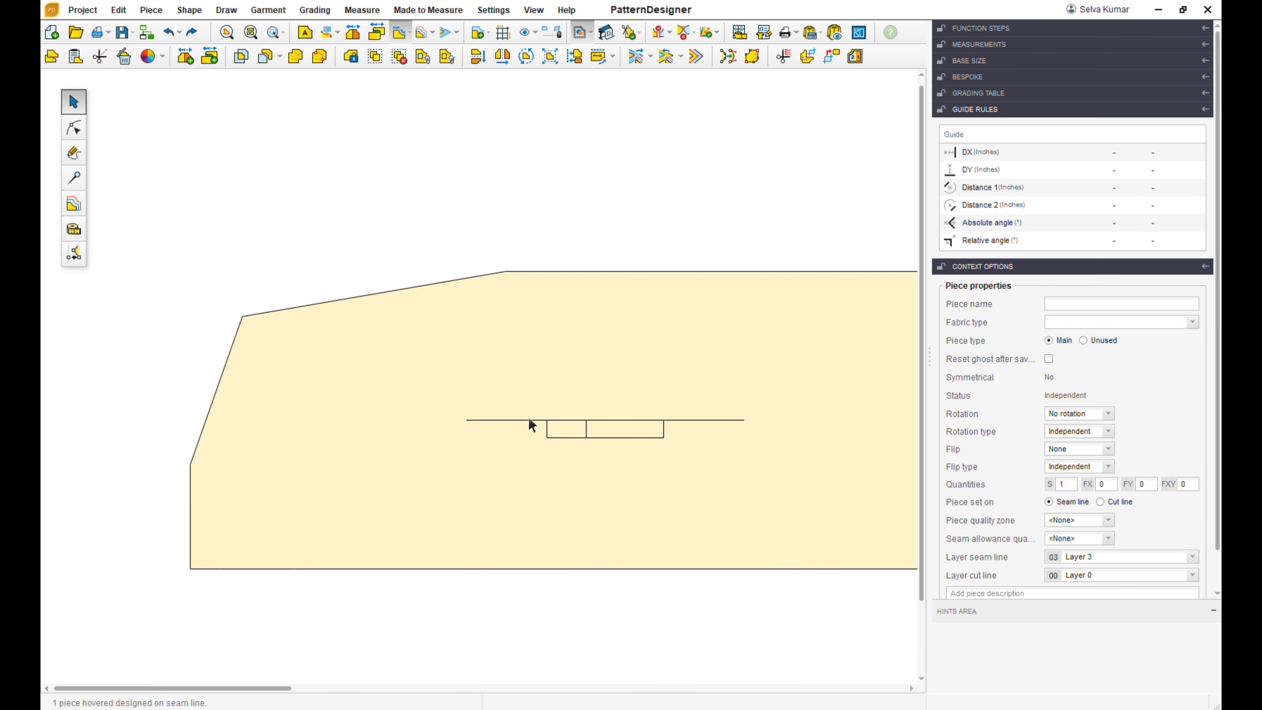
{"action": "scroll", "coordinate": [529, 419], "scroll_direction": "up", "scroll_amount": 2}
{"action": "scroll", "coordinate": [454, 407], "scroll_direction": "down", "scroll_amount": 1}
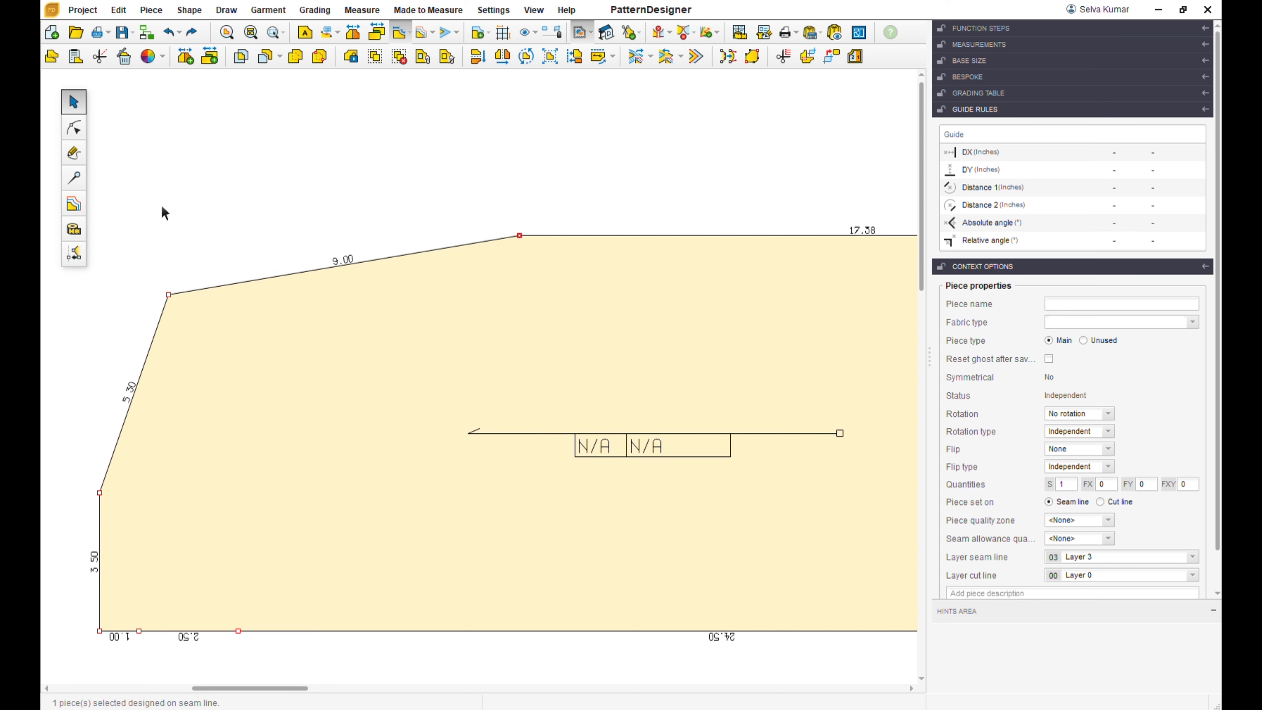
{"action": "left_click", "coordinate": [81, 133]}
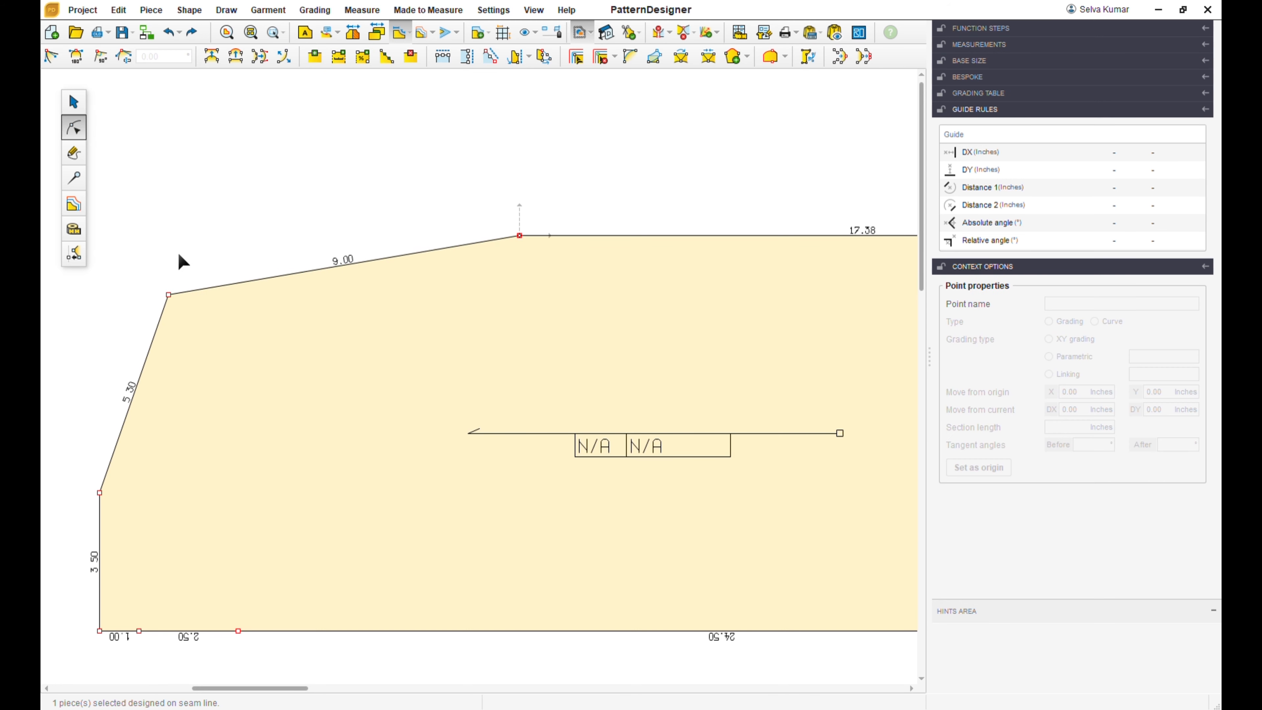
{"action": "left_click", "coordinate": [327, 270]}
{"action": "left_click", "coordinate": [391, 61]}
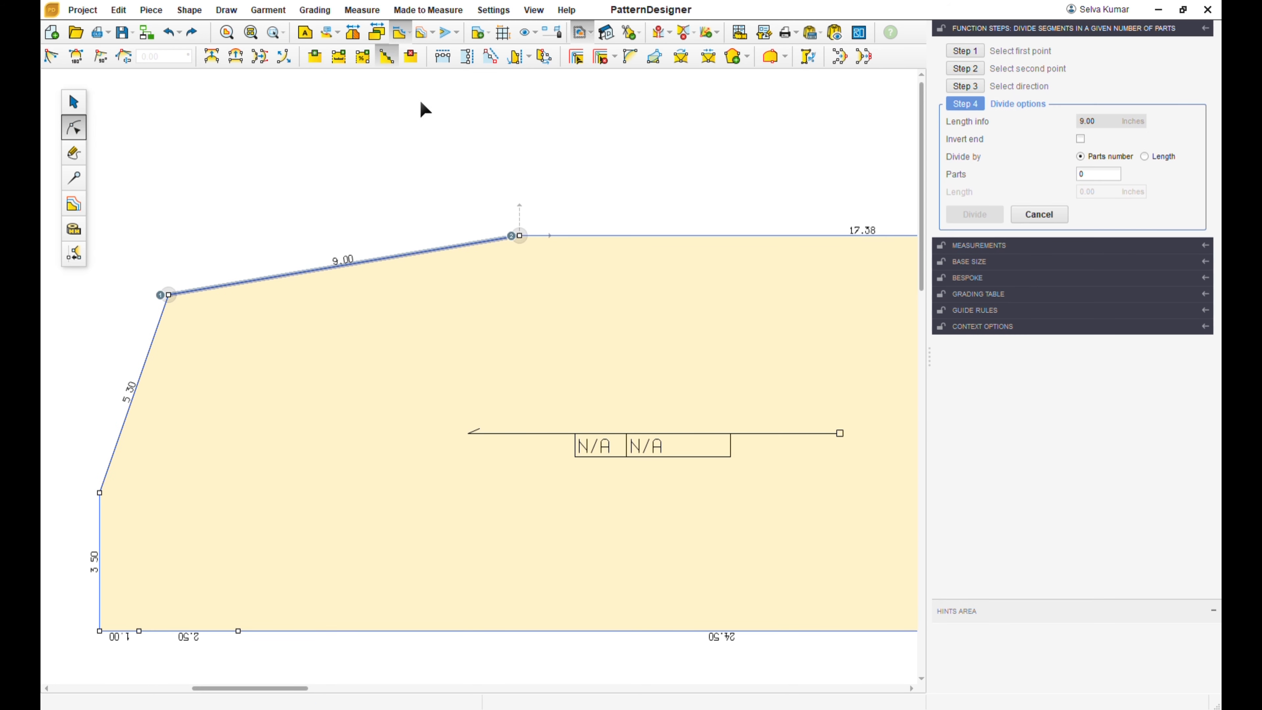
{"action": "left_click", "coordinate": [1100, 180]}
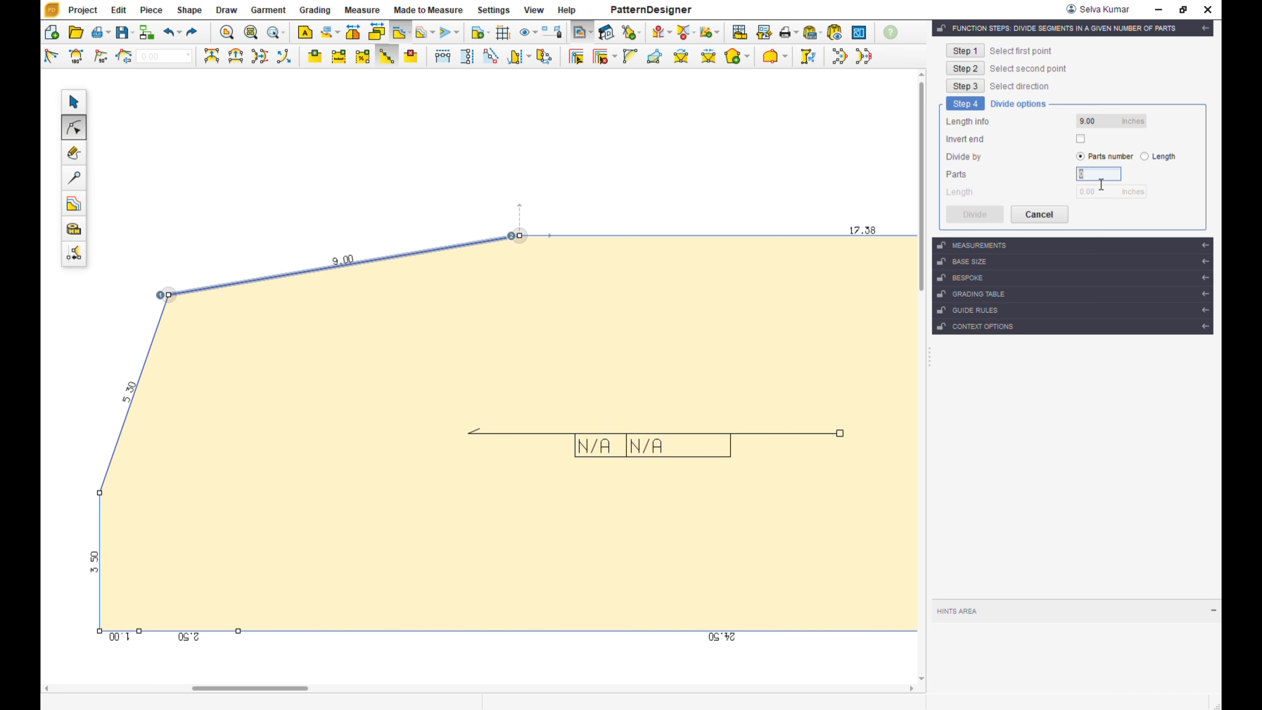
{"action": "type", "text": "2"}
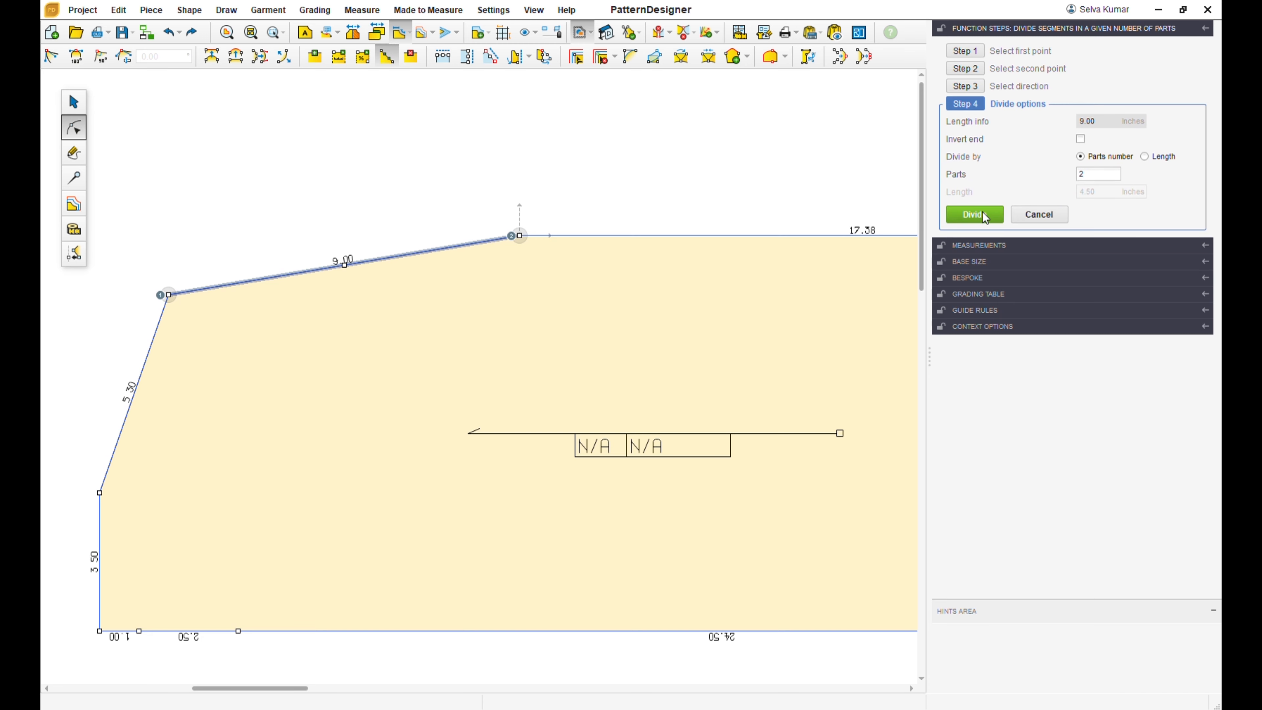
{"action": "left_click", "coordinate": [981, 213]}
{"action": "left_click", "coordinate": [399, 365]}
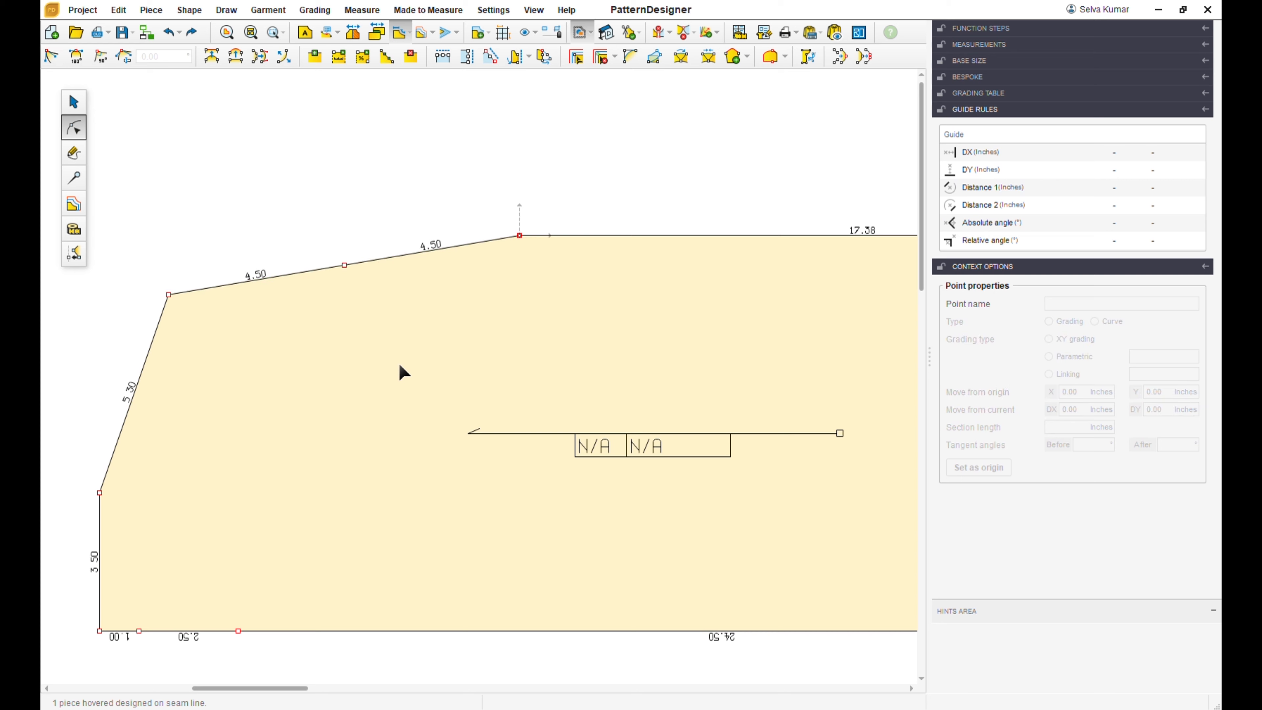
Set the front piece's corner point where the neck edge meets the center line as the origin.
{"action": "scroll", "coordinate": [399, 365], "scroll_direction": "down", "scroll_amount": 3}
{"action": "scroll", "coordinate": [539, 453], "scroll_direction": "up", "scroll_amount": 2}
{"action": "scroll", "coordinate": [313, 344], "scroll_direction": "down", "scroll_amount": 1}
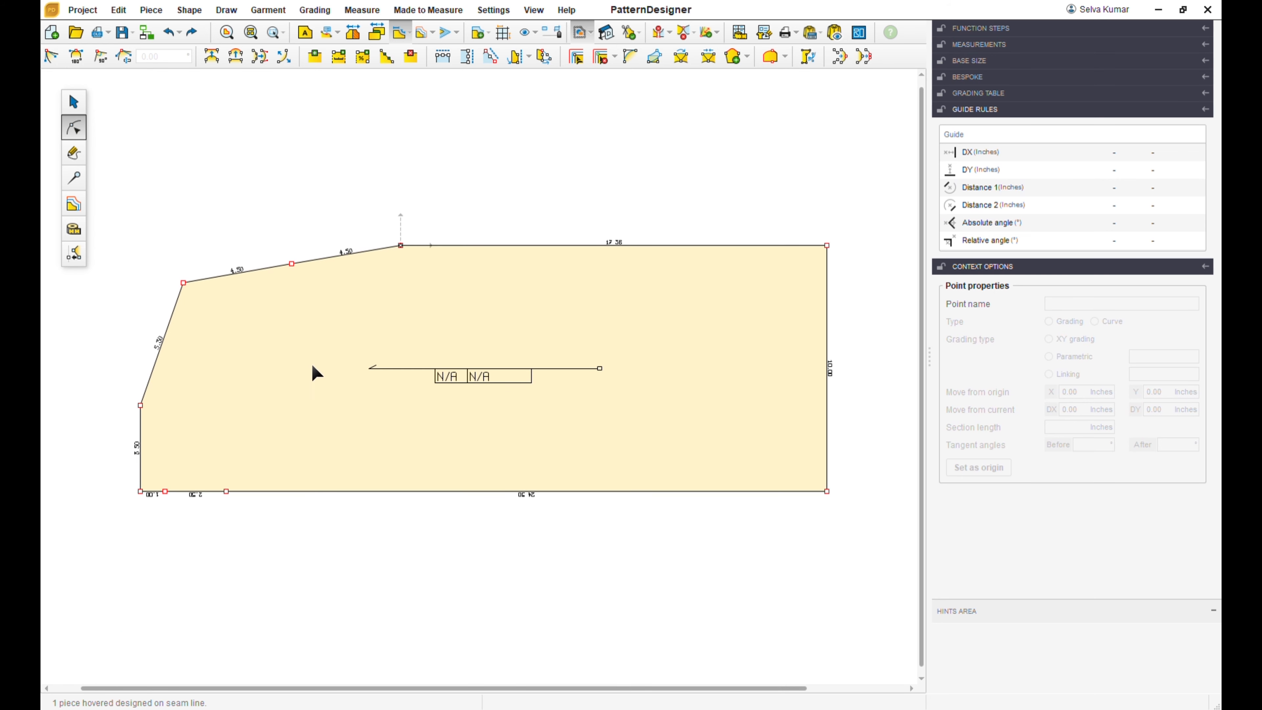
{"action": "scroll", "coordinate": [253, 378], "scroll_direction": "up", "scroll_amount": 1}
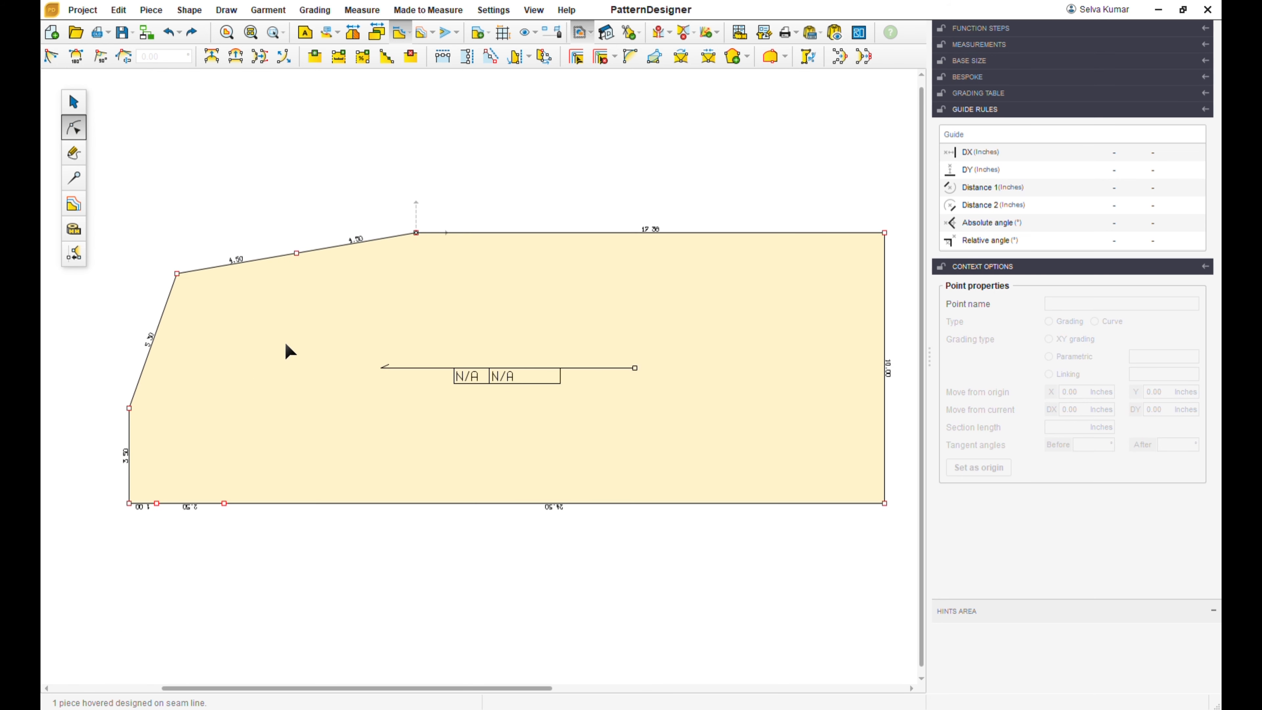
{"action": "left_click_drag", "start_coordinate": [103, 478], "coordinate": [144, 547]}
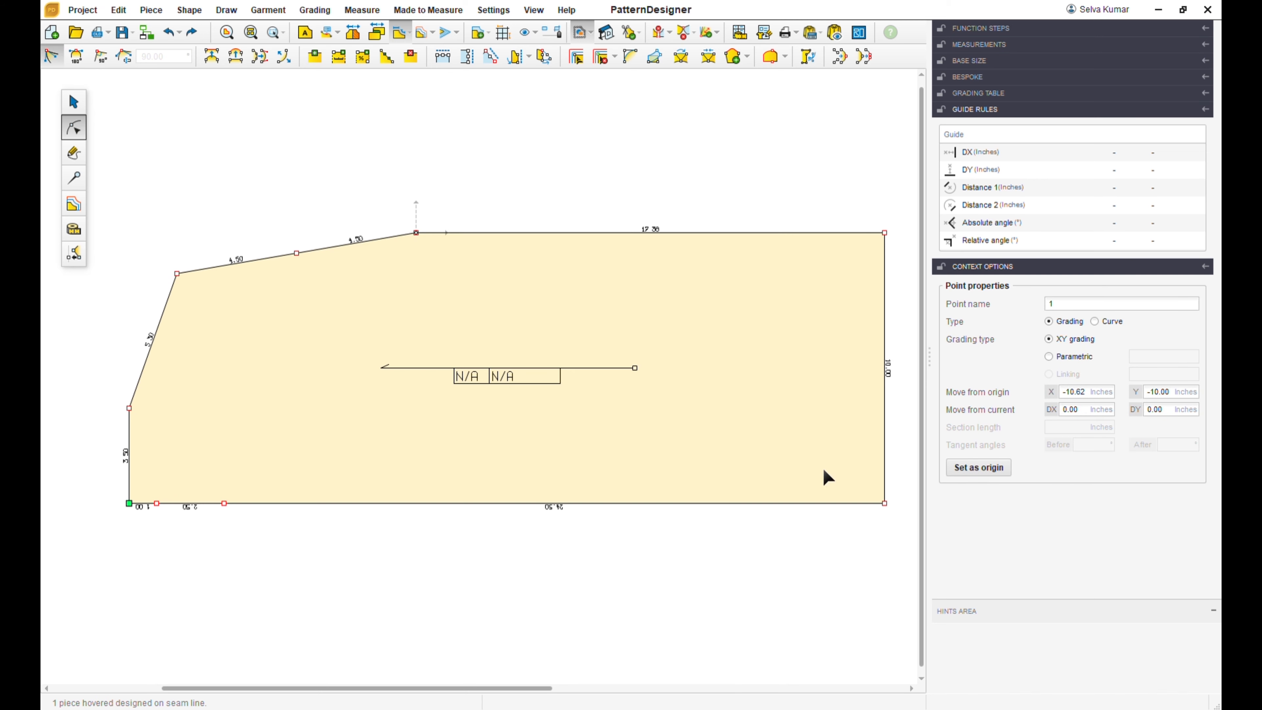
{"action": "left_click", "coordinate": [975, 468]}
Set the armhole midpoint's Y distance from the origin to 8 inches.
{"action": "scroll", "coordinate": [245, 406], "scroll_direction": "up", "scroll_amount": 1}
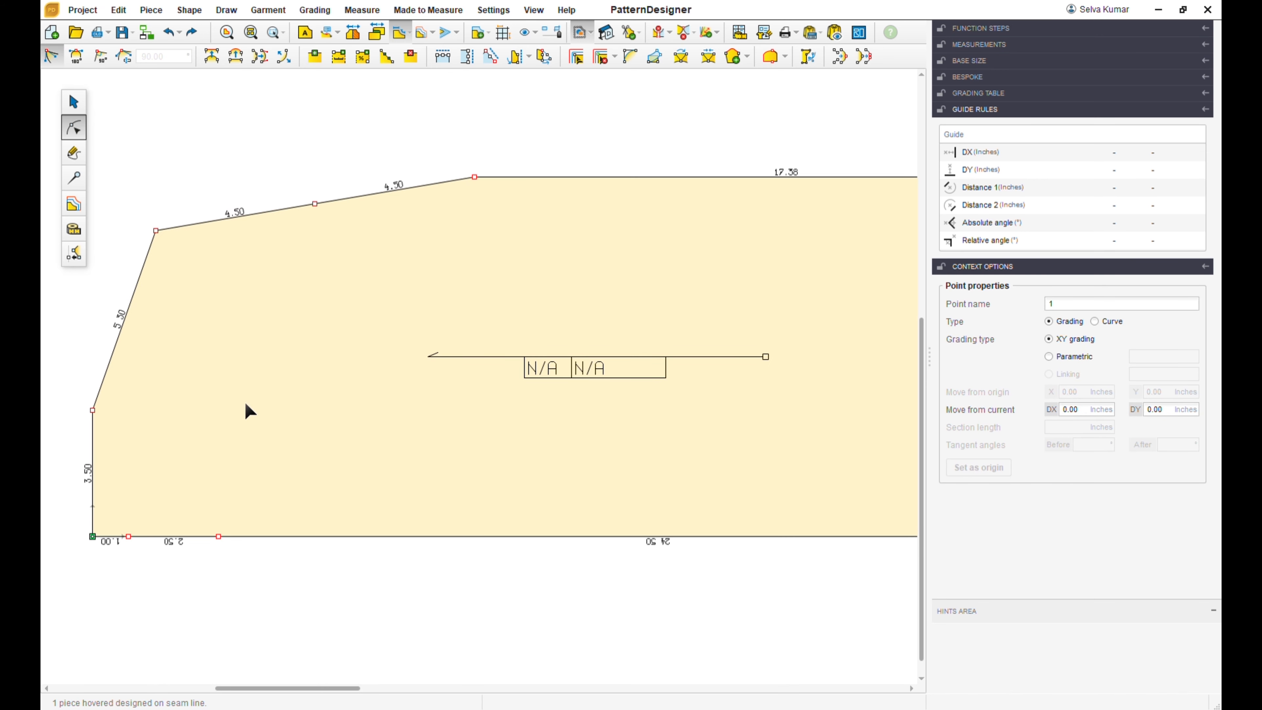
{"action": "left_click_drag", "start_coordinate": [135, 221], "coordinate": [181, 276]}
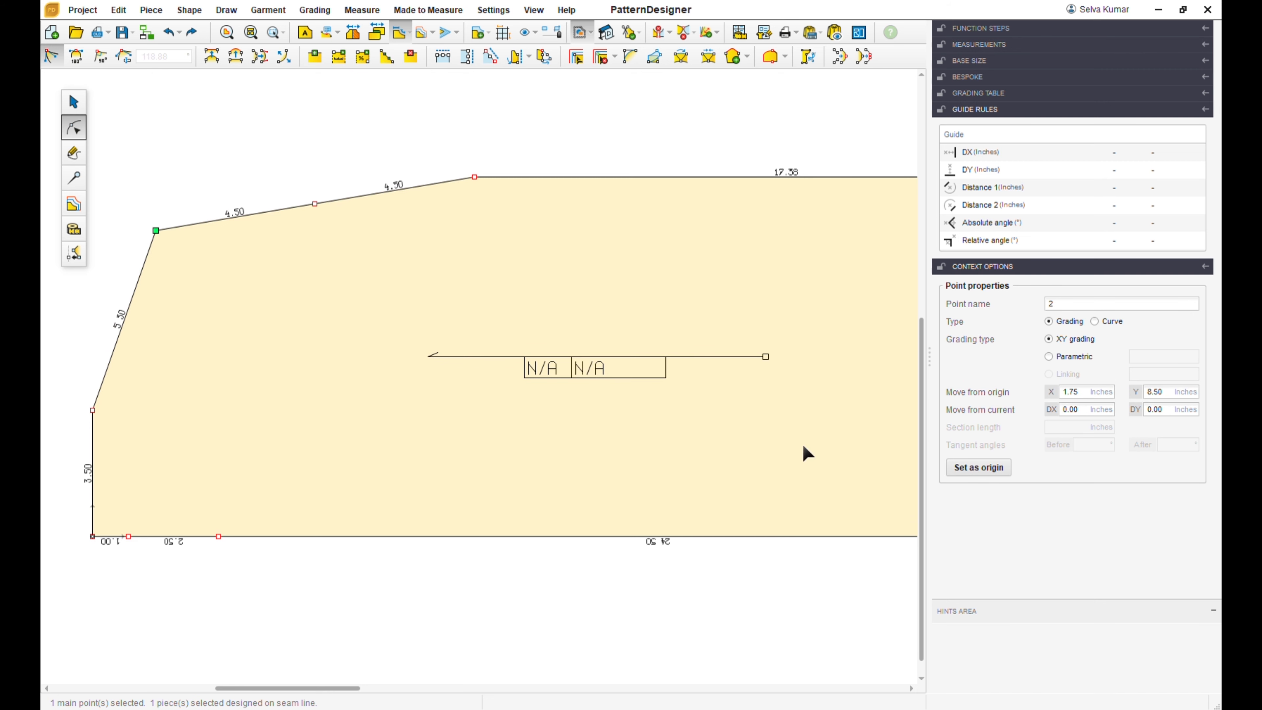
{"action": "left_click_drag", "start_coordinate": [290, 168], "coordinate": [332, 243]}
{"action": "left_click", "coordinate": [1174, 395]}
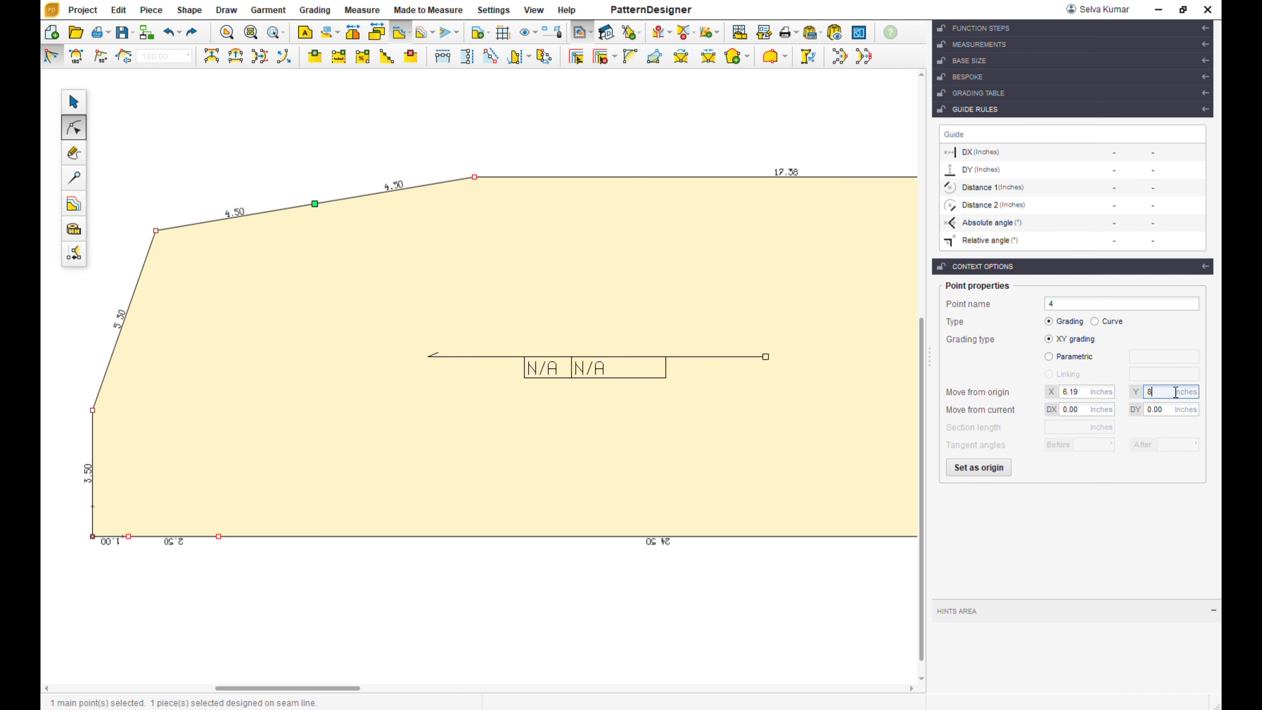
{"action": "type", "text": "8"}
{"action": "key", "text": "Return"}
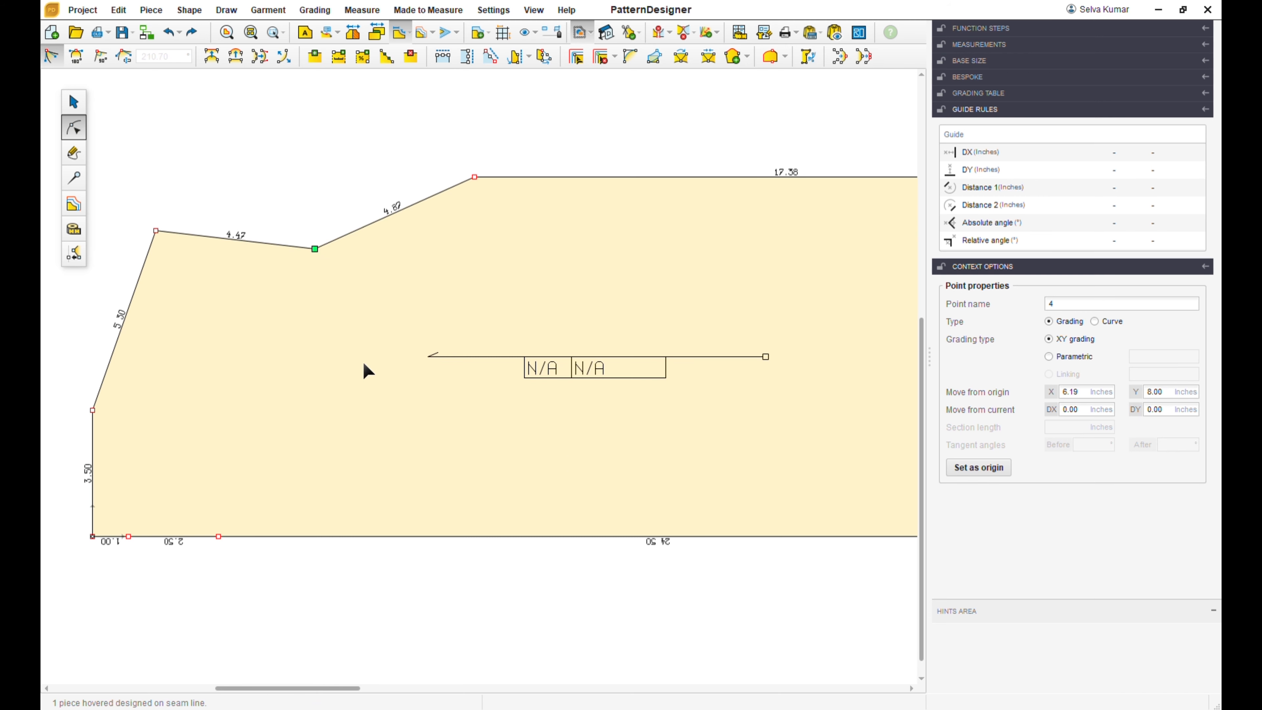
{"action": "left_click", "coordinate": [356, 324]}
Convert both armhole segments to curves and make their shared midpoint a smooth 180° tangent point.
{"action": "scroll", "coordinate": [328, 315], "scroll_direction": "up", "scroll_amount": 4}
{"action": "scroll", "coordinate": [313, 312], "scroll_direction": "down", "scroll_amount": 5}
{"action": "scroll", "coordinate": [266, 298], "scroll_direction": "up", "scroll_amount": 3}
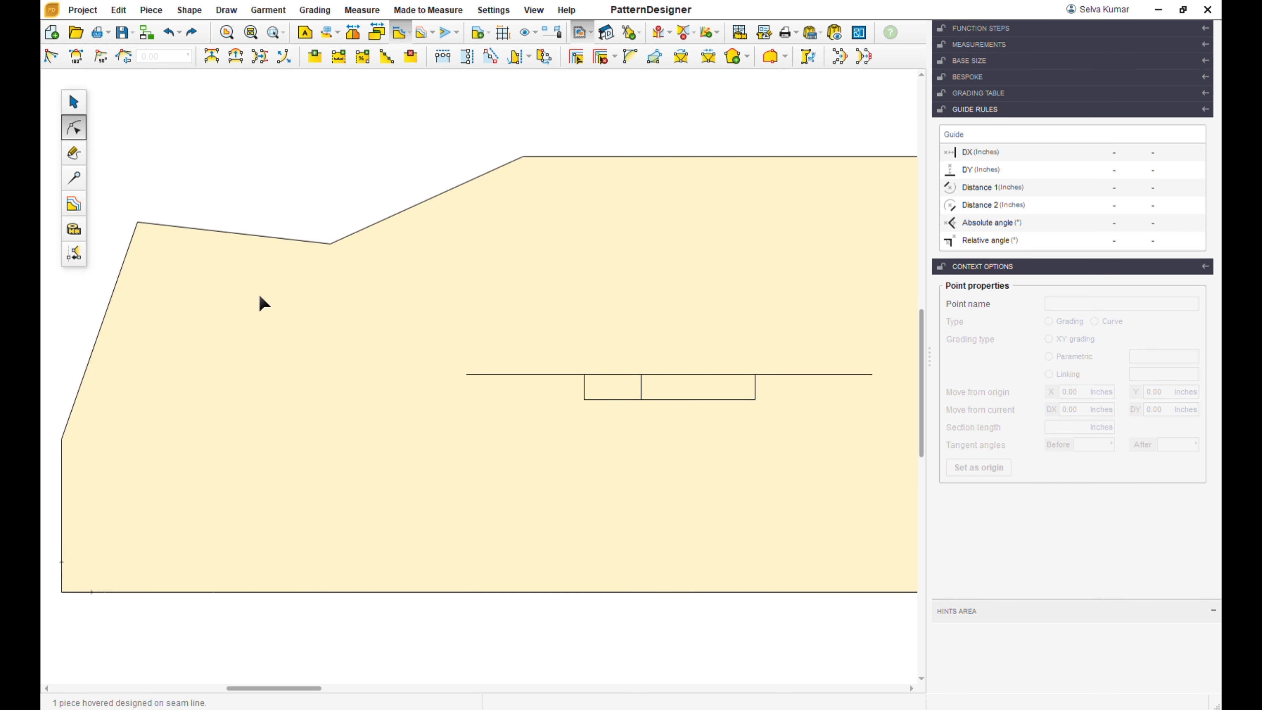
{"action": "left_click", "coordinate": [242, 234]}
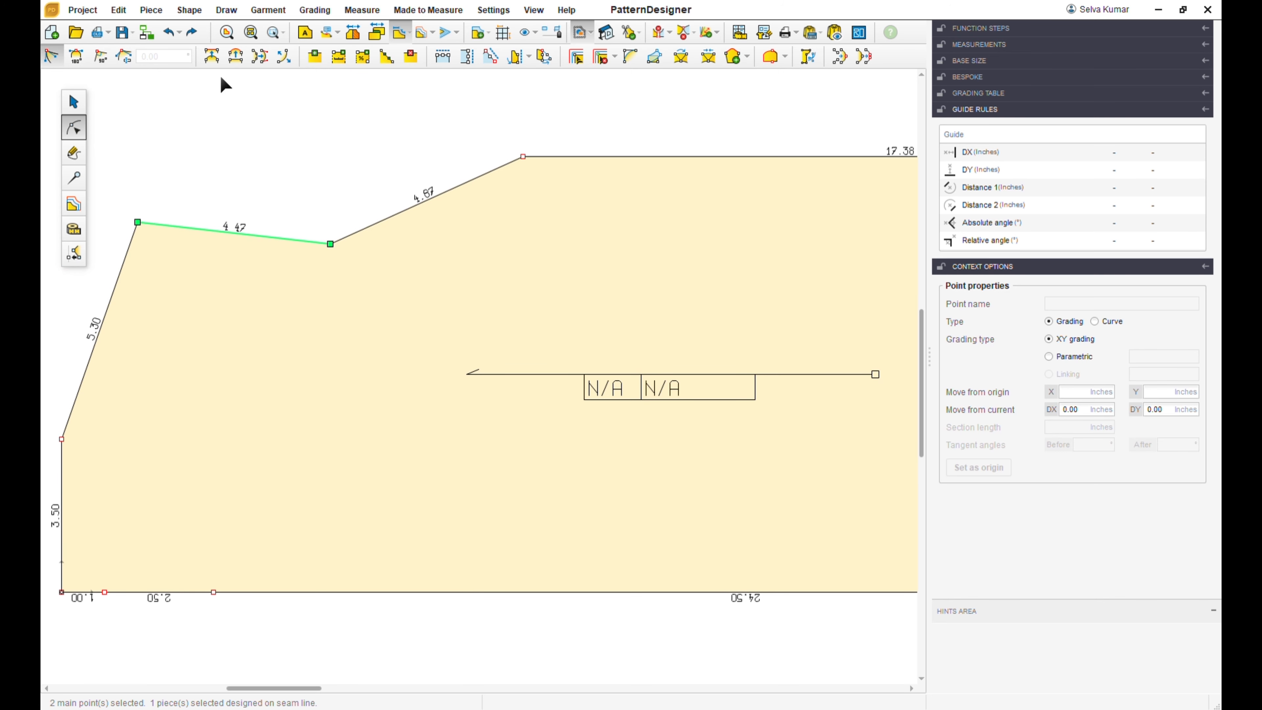
{"action": "left_click", "coordinate": [235, 61]}
{"action": "left_click", "coordinate": [235, 56]}
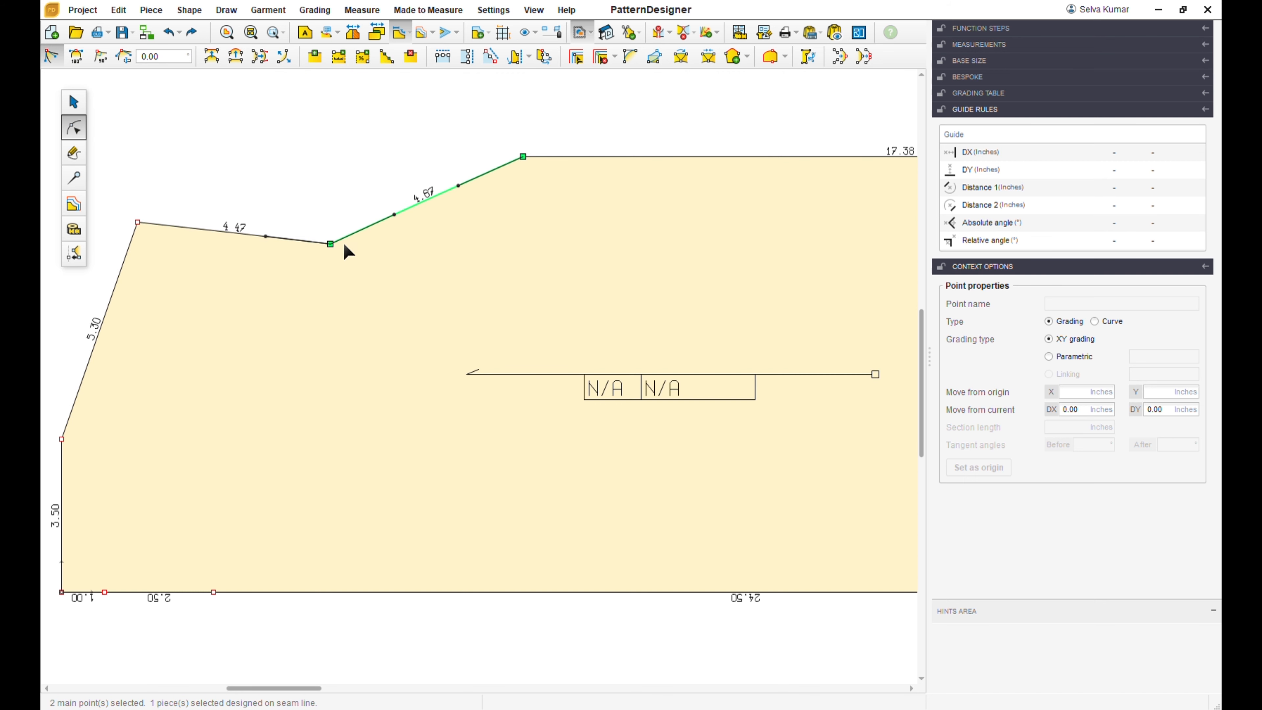
{"action": "left_click", "coordinate": [332, 245]}
{"action": "left_click", "coordinate": [76, 56]}
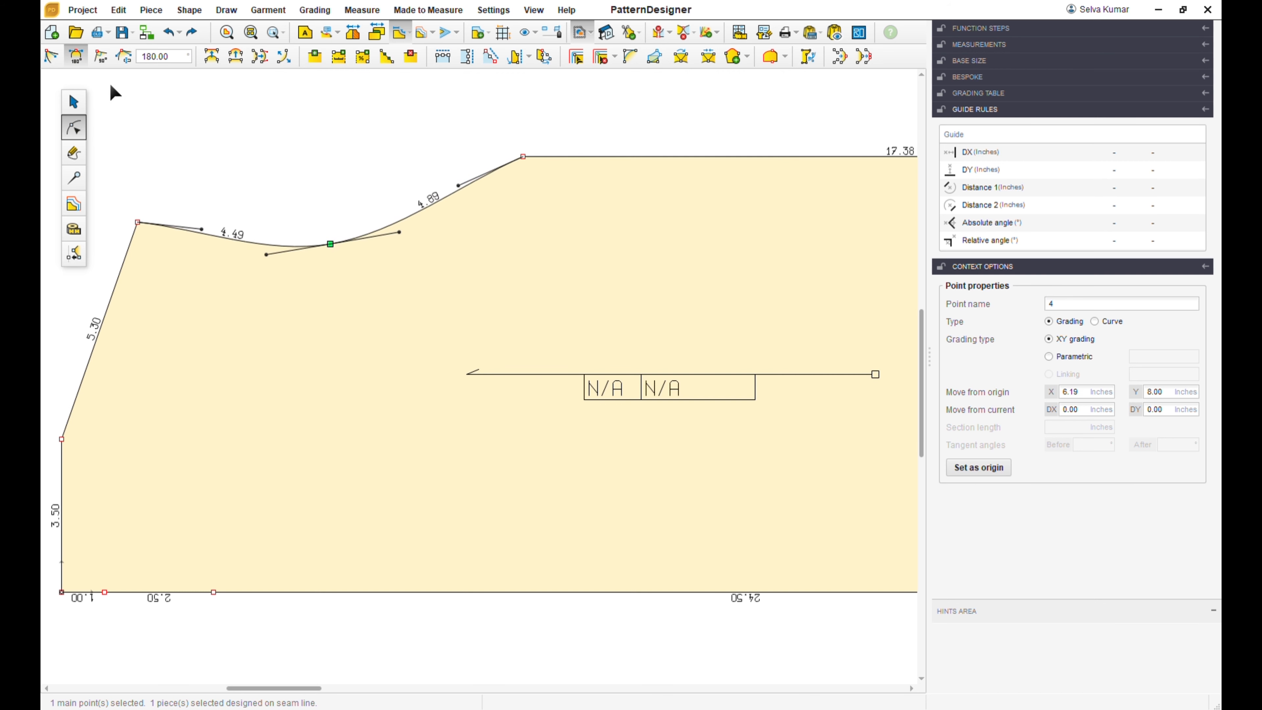
Shape the armhole with the shoulder tip, midpoint and underarm tangents, giving curved halves of about 4.48 and 5.22 inches.
{"action": "scroll", "coordinate": [308, 294], "scroll_direction": "up", "scroll_amount": 2}
{"action": "scroll", "coordinate": [221, 275], "scroll_direction": "down", "scroll_amount": 2}
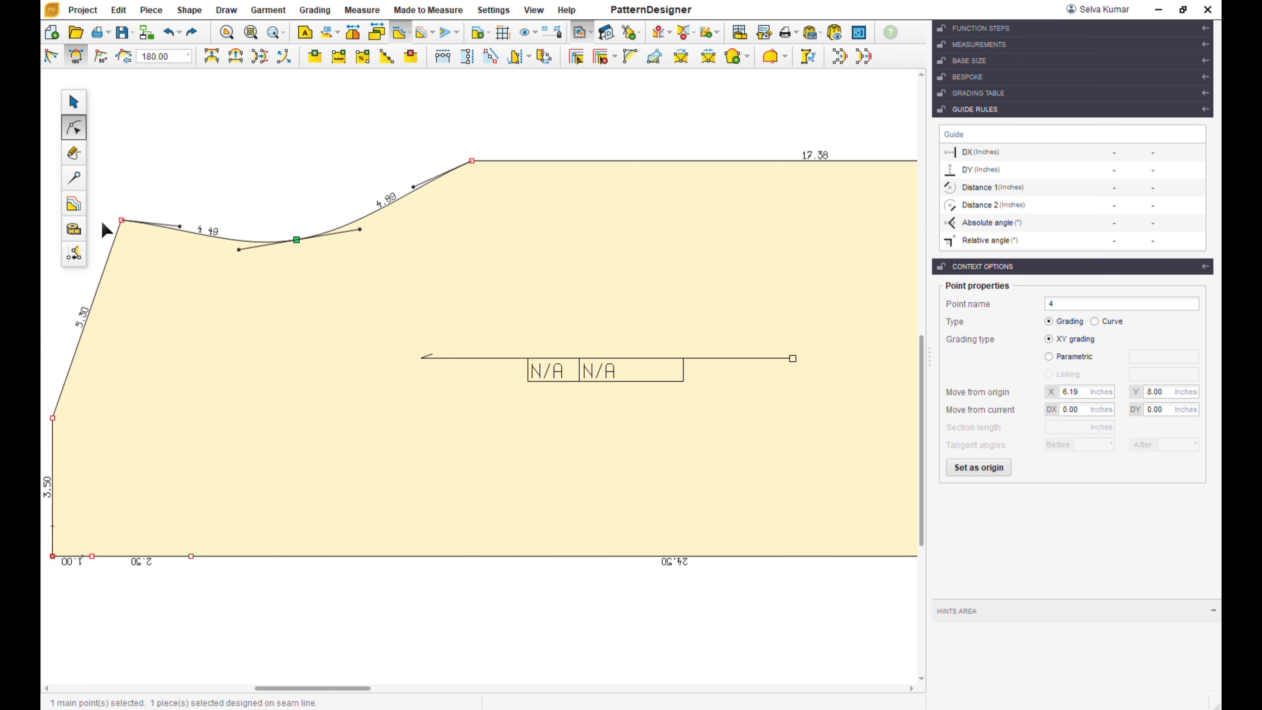
{"action": "scroll", "coordinate": [106, 219], "scroll_direction": "up", "scroll_amount": 2}
{"action": "left_click", "coordinate": [209, 248]}
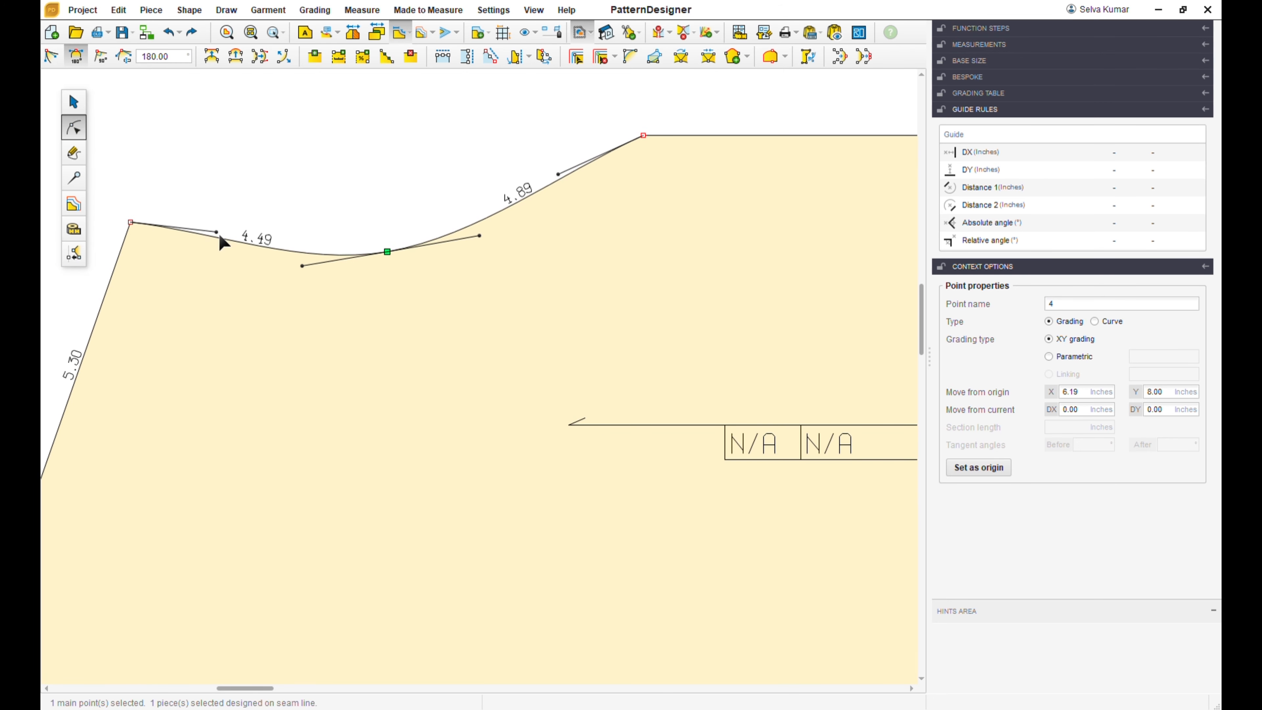
{"action": "left_click_drag", "start_coordinate": [214, 254], "coordinate": [218, 249]}
{"action": "left_click_drag", "start_coordinate": [329, 199], "coordinate": [407, 293]}
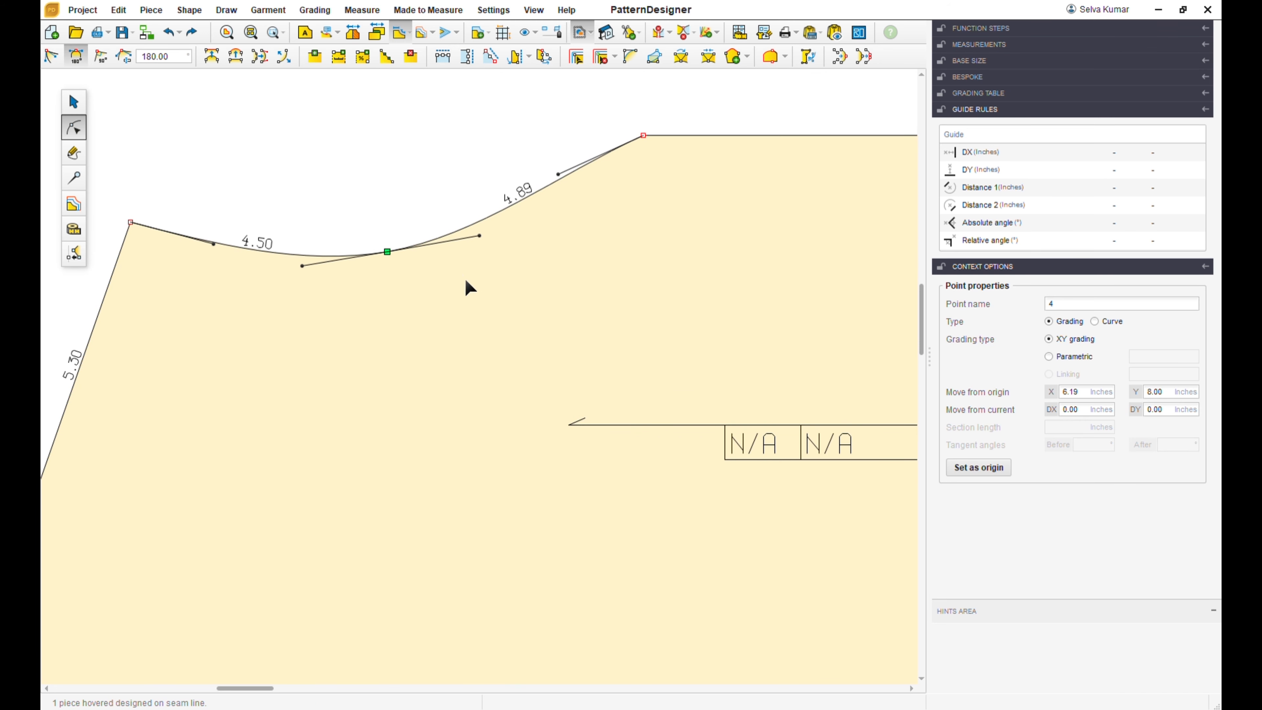
{"action": "left_click_drag", "start_coordinate": [483, 241], "coordinate": [490, 250]}
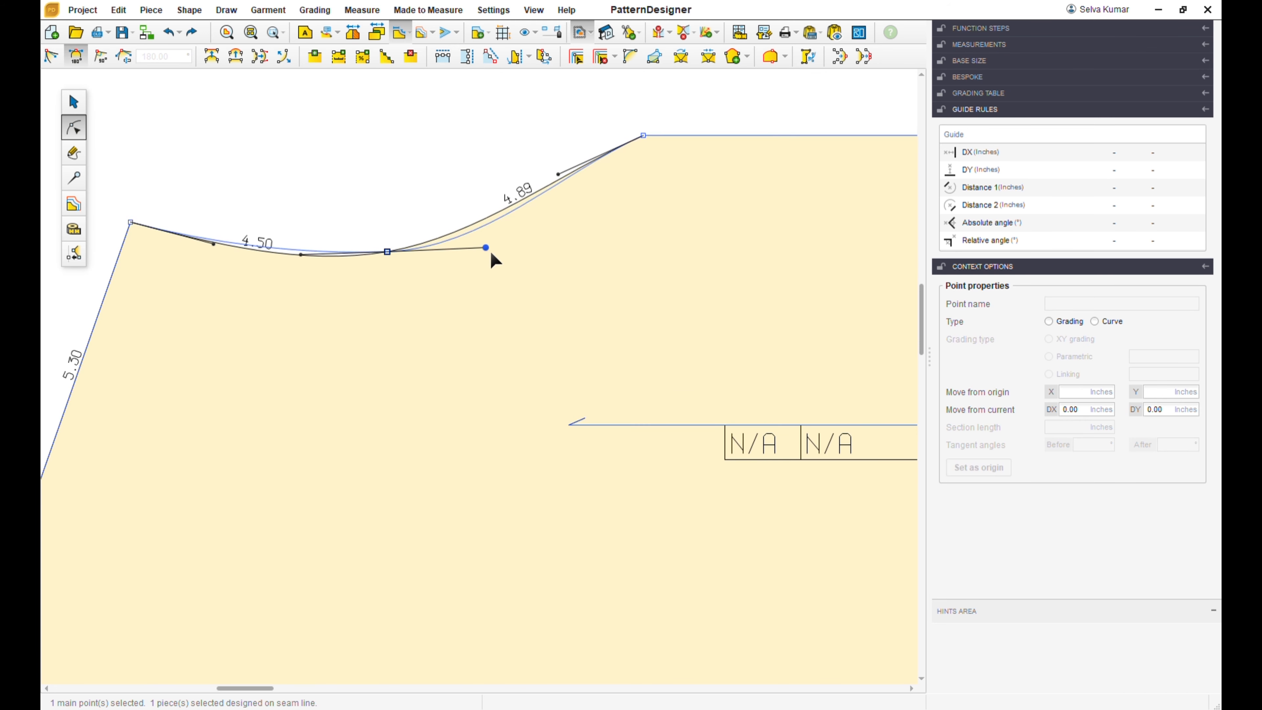
{"action": "left_click_drag", "start_coordinate": [563, 182], "coordinate": [605, 255]}
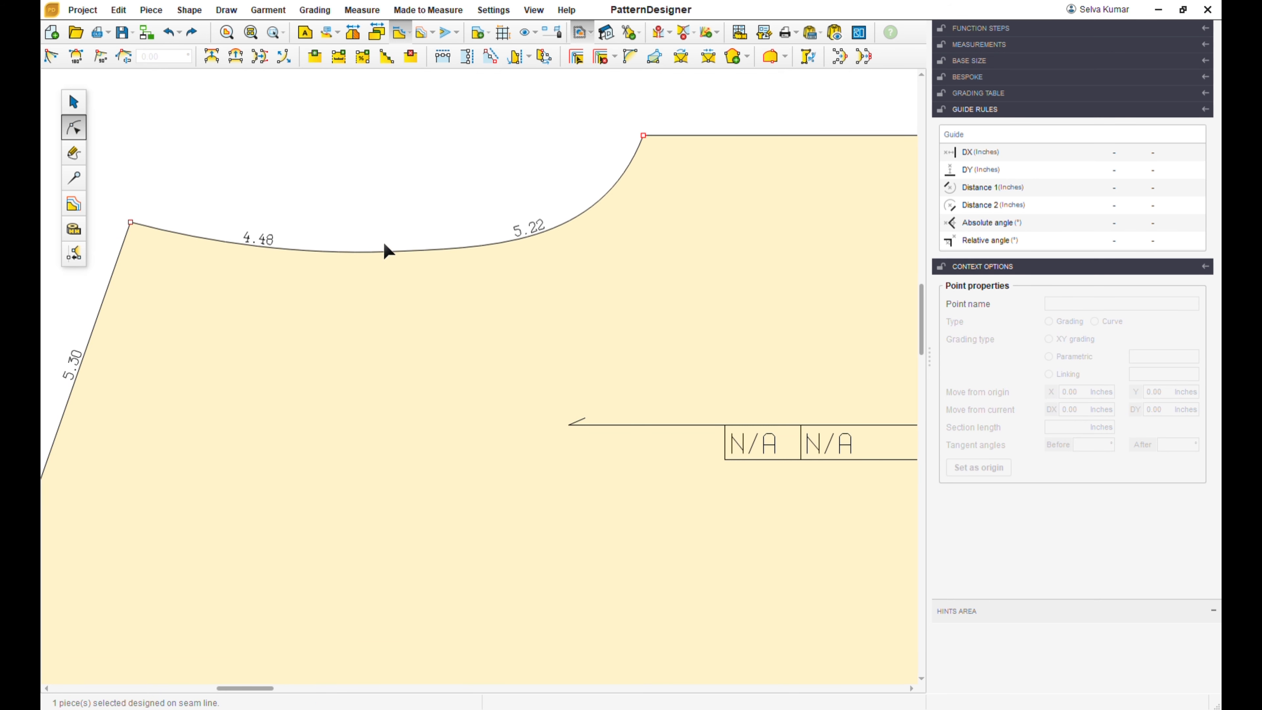
Refine the armhole curve by lengthening the shoulder tip and midpoint tangents and shortening the underarm tangent.
{"action": "left_click", "coordinate": [387, 252]}
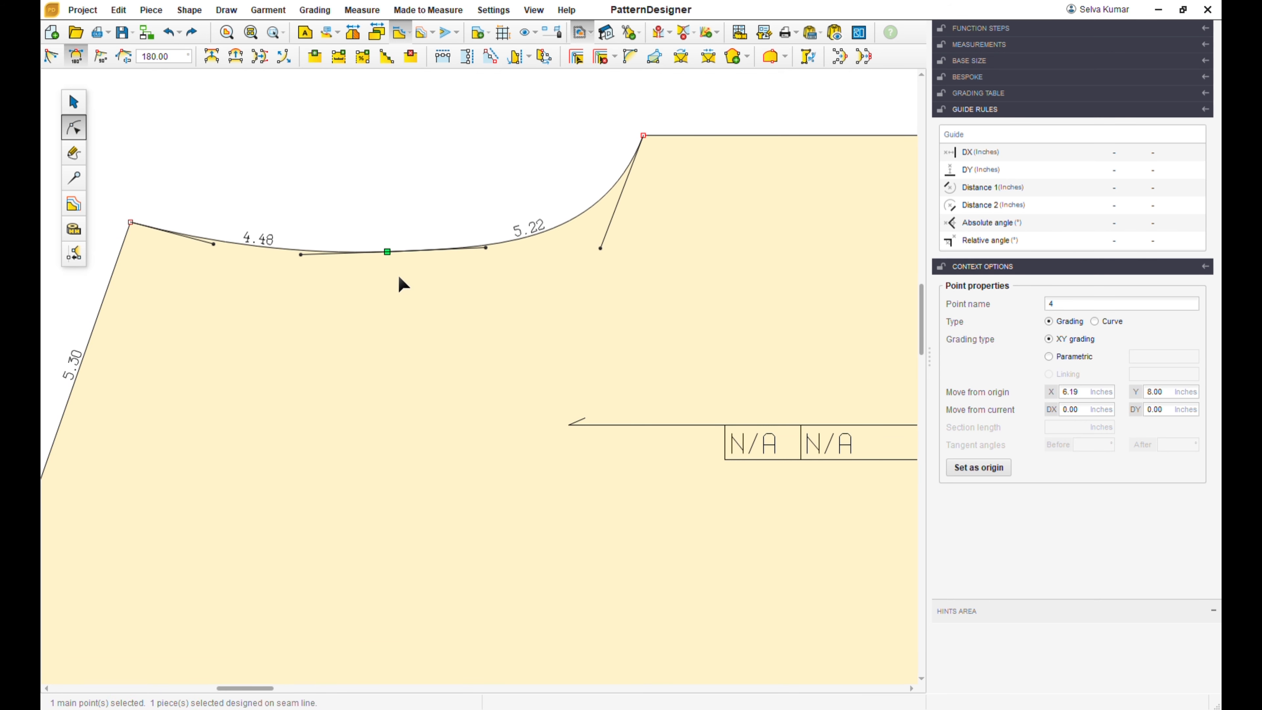
{"action": "left_click", "coordinate": [216, 246]}
{"action": "left_click_drag", "start_coordinate": [336, 212], "coordinate": [420, 289]}
{"action": "left_click", "coordinate": [443, 311]}
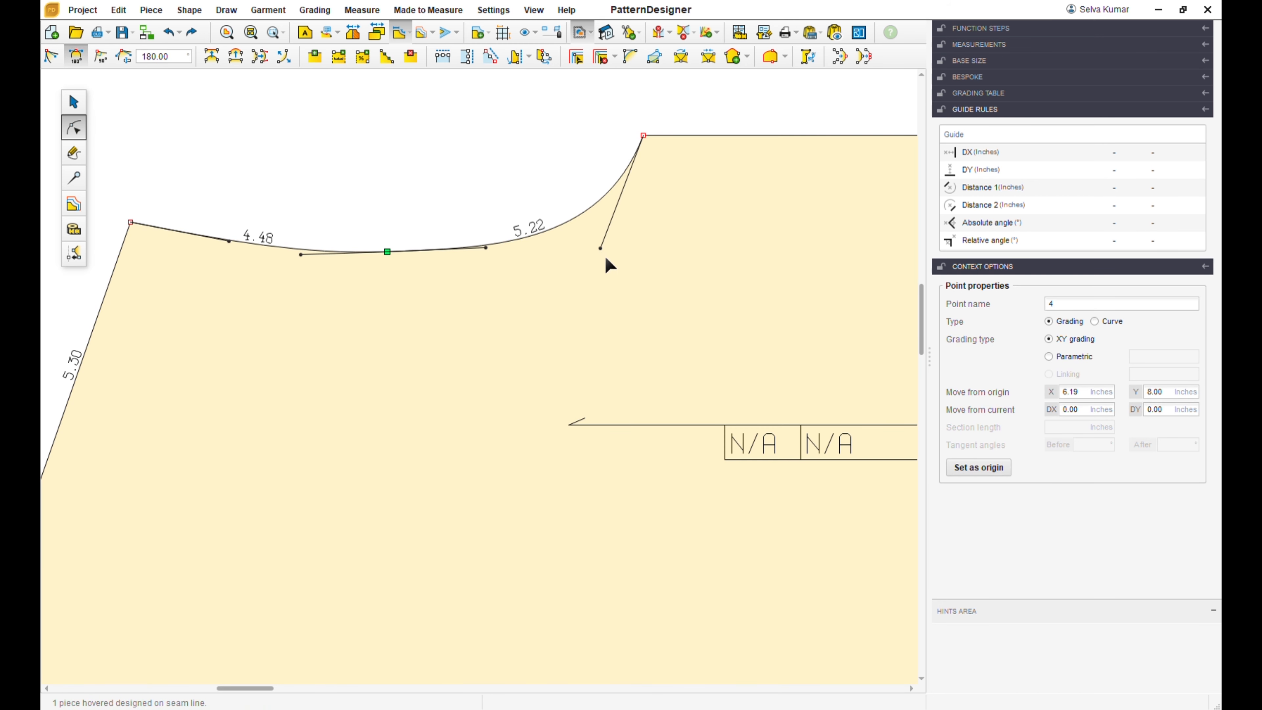
{"action": "left_click_drag", "start_coordinate": [605, 251], "coordinate": [615, 238]}
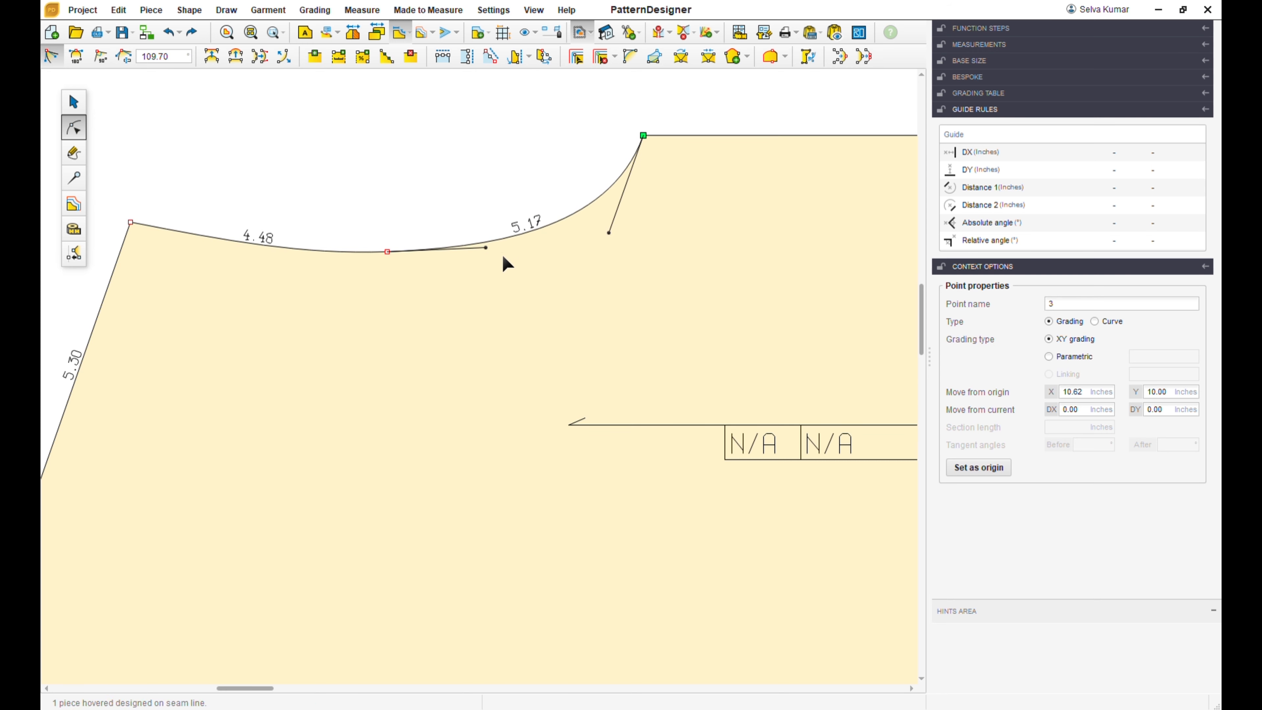
{"action": "left_click_drag", "start_coordinate": [490, 251], "coordinate": [513, 256]}
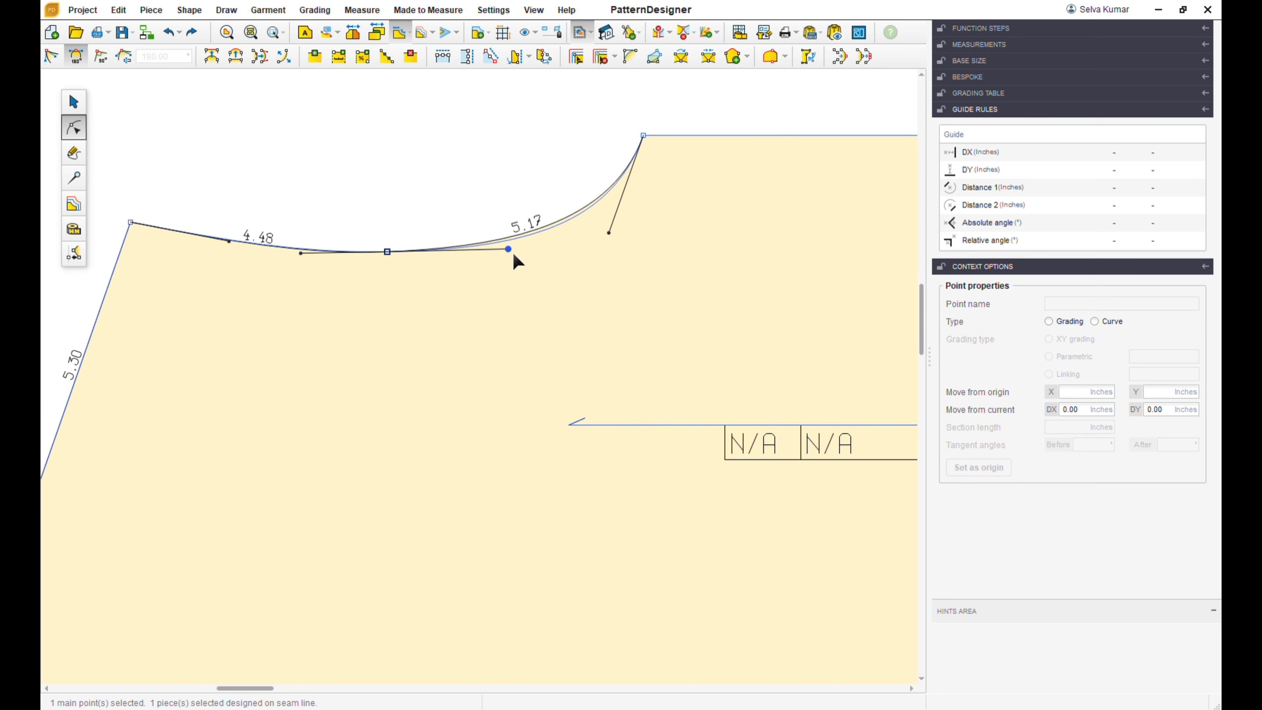
{"action": "left_click", "coordinate": [455, 193]}
Delete the front piece's neck corner point on the center line so the neck edge slopes to the 1-inch depth point.
{"action": "scroll", "coordinate": [491, 303], "scroll_direction": "down", "scroll_amount": 2}
{"action": "scroll", "coordinate": [491, 304], "scroll_direction": "down", "scroll_amount": 4}
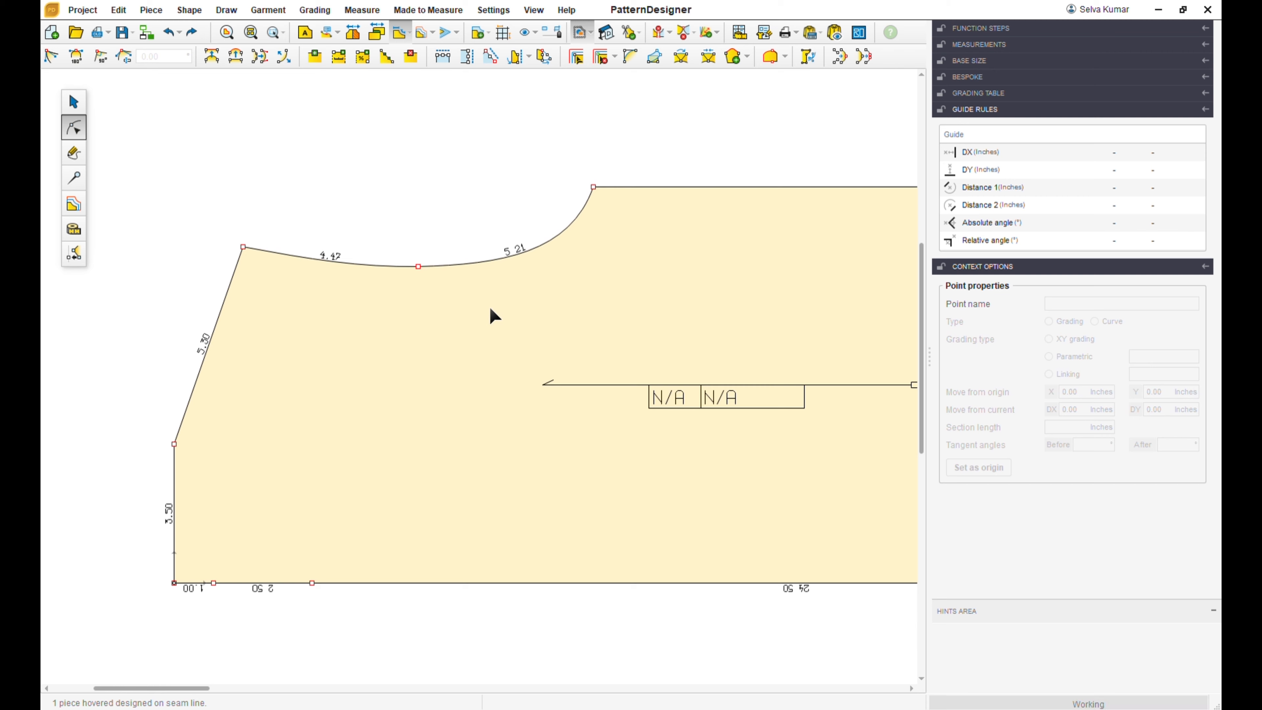
{"action": "left_click", "coordinate": [603, 344]}
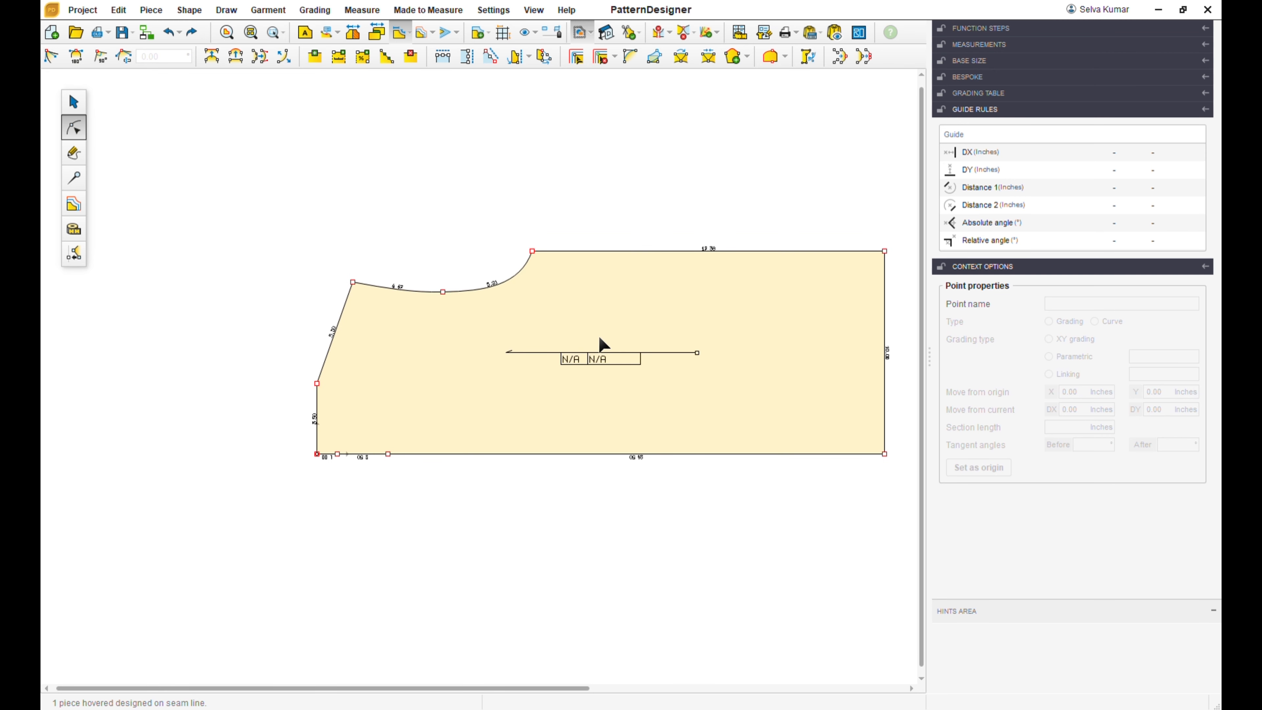
{"action": "scroll", "coordinate": [665, 337], "scroll_direction": "up", "scroll_amount": 1}
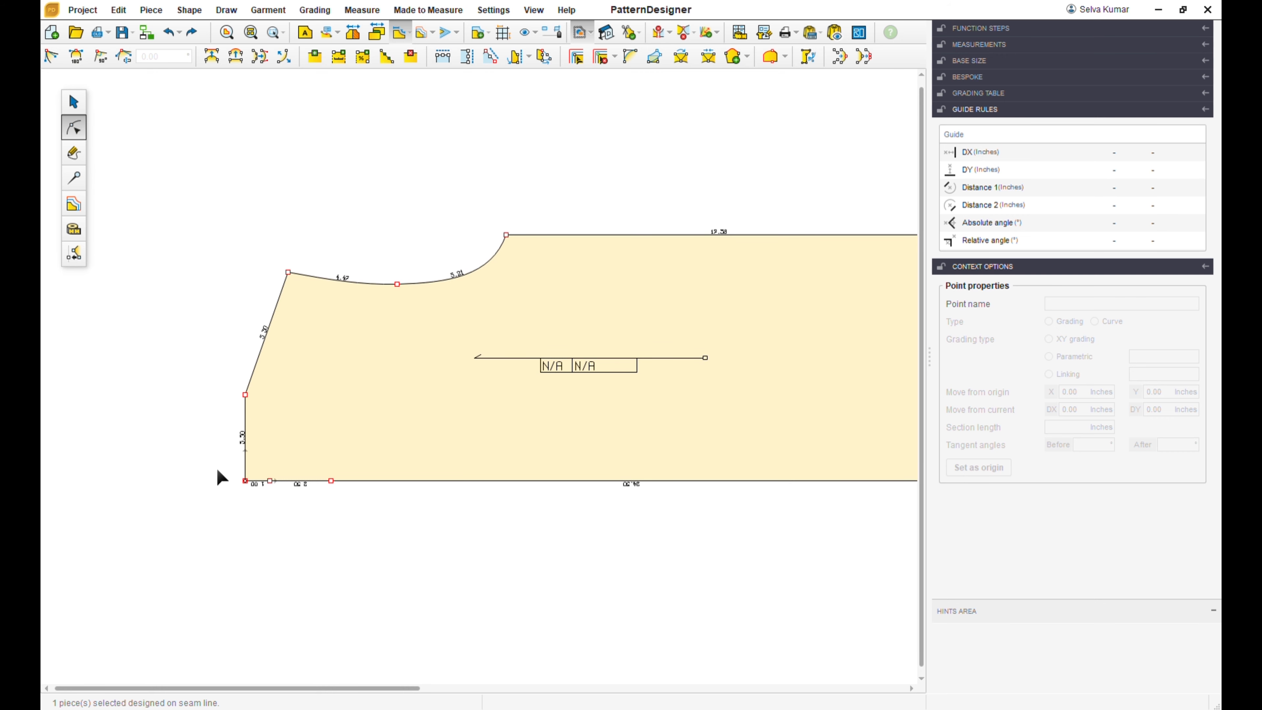
{"action": "left_click_drag", "start_coordinate": [258, 520], "coordinate": [264, 529]}
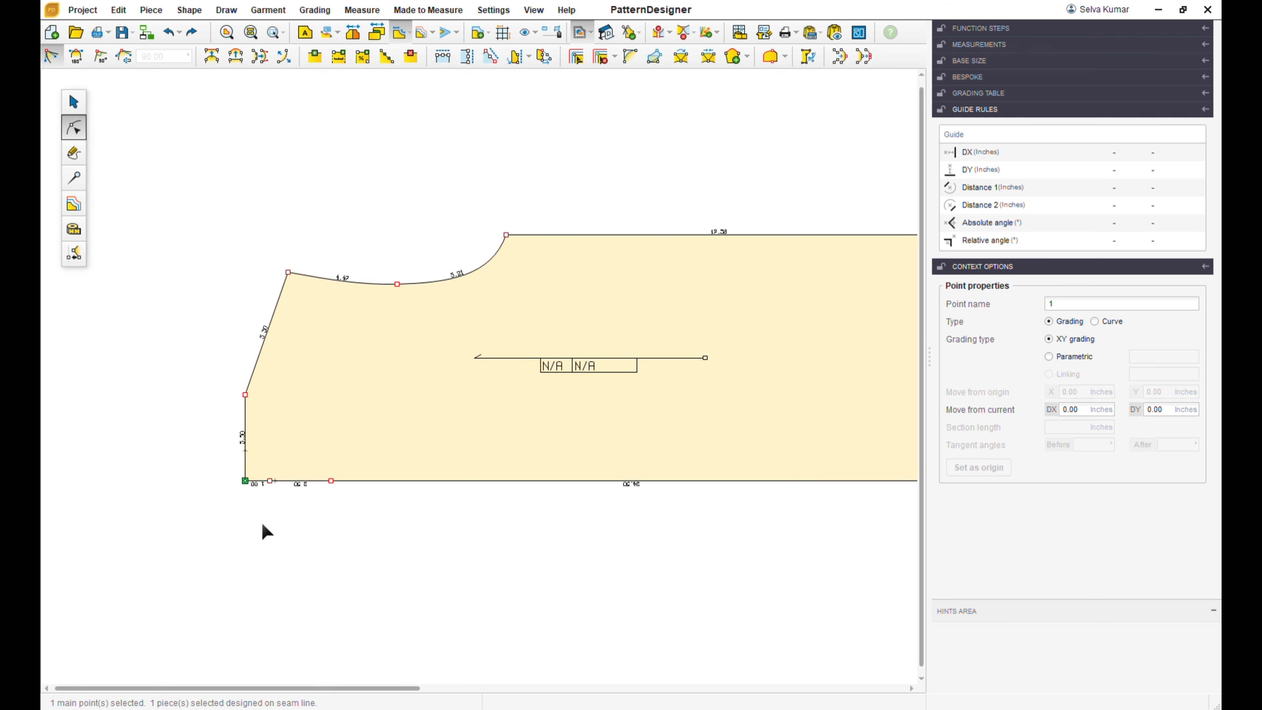
{"action": "key", "text": "Delete"}
Convert the slanted neck edge to a curve and make it meet the center line at 90°.
{"action": "scroll", "coordinate": [356, 445], "scroll_direction": "up", "scroll_amount": 2}
{"action": "left_click", "coordinate": [220, 443]}
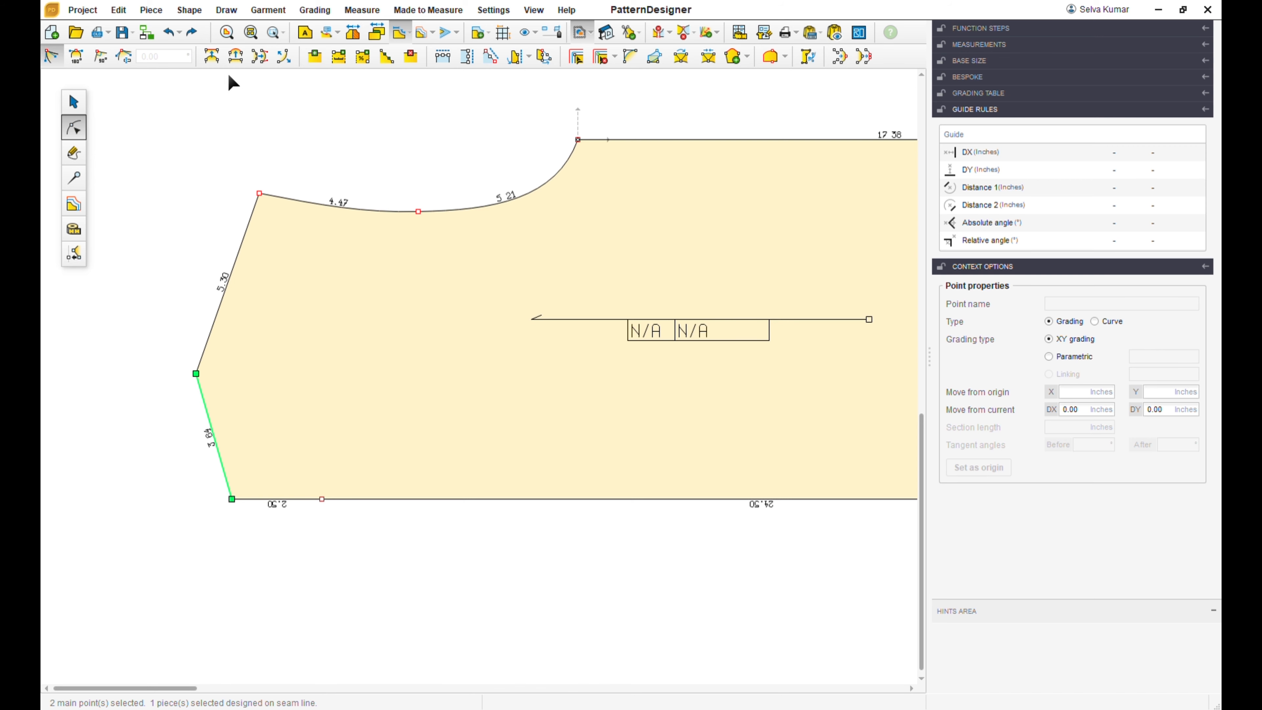
{"action": "left_click", "coordinate": [237, 62]}
{"action": "scroll", "coordinate": [259, 456], "scroll_direction": "up", "scroll_amount": 1}
{"action": "left_click", "coordinate": [213, 509]}
{"action": "left_click_drag", "start_coordinate": [191, 459], "coordinate": [240, 525]}
{"action": "left_click", "coordinate": [101, 56]}
Pull the tangent at the neckline's shoulder end inward to deepen the neck curve to about 3.75 inches long.
{"action": "scroll", "coordinate": [199, 470], "scroll_direction": "up", "scroll_amount": 1}
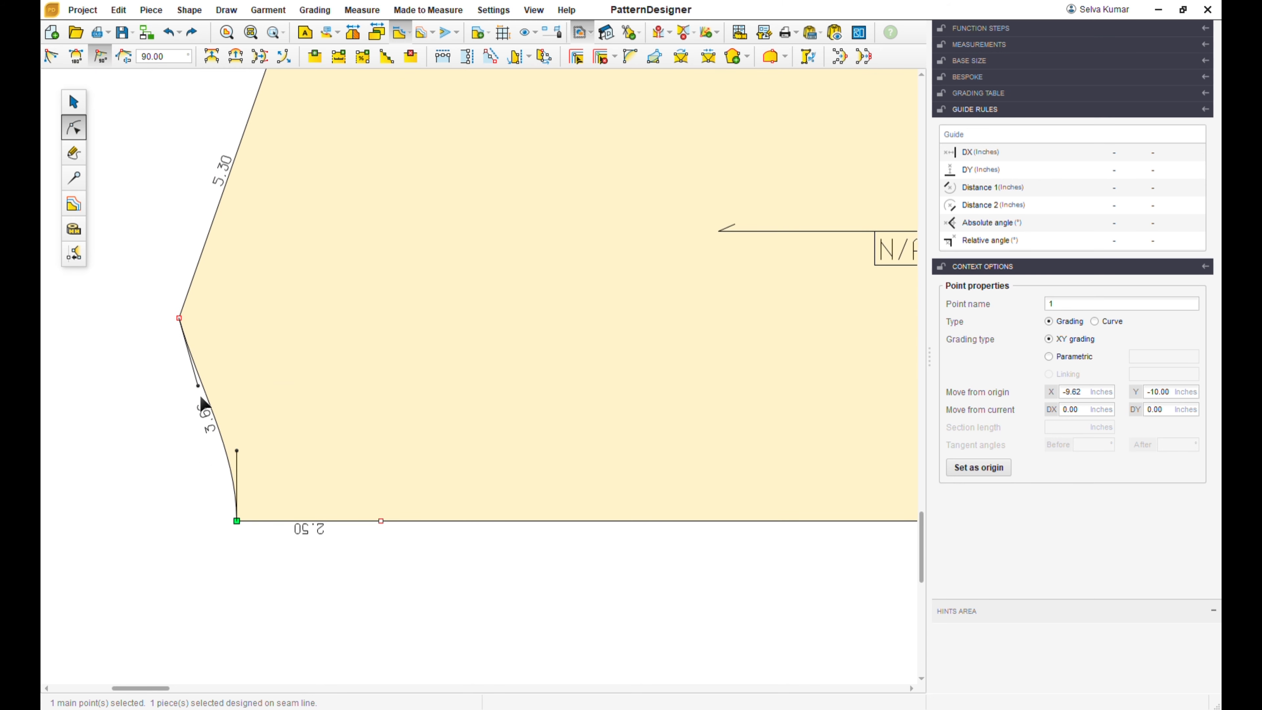
{"action": "left_click_drag", "start_coordinate": [202, 394], "coordinate": [238, 374]}
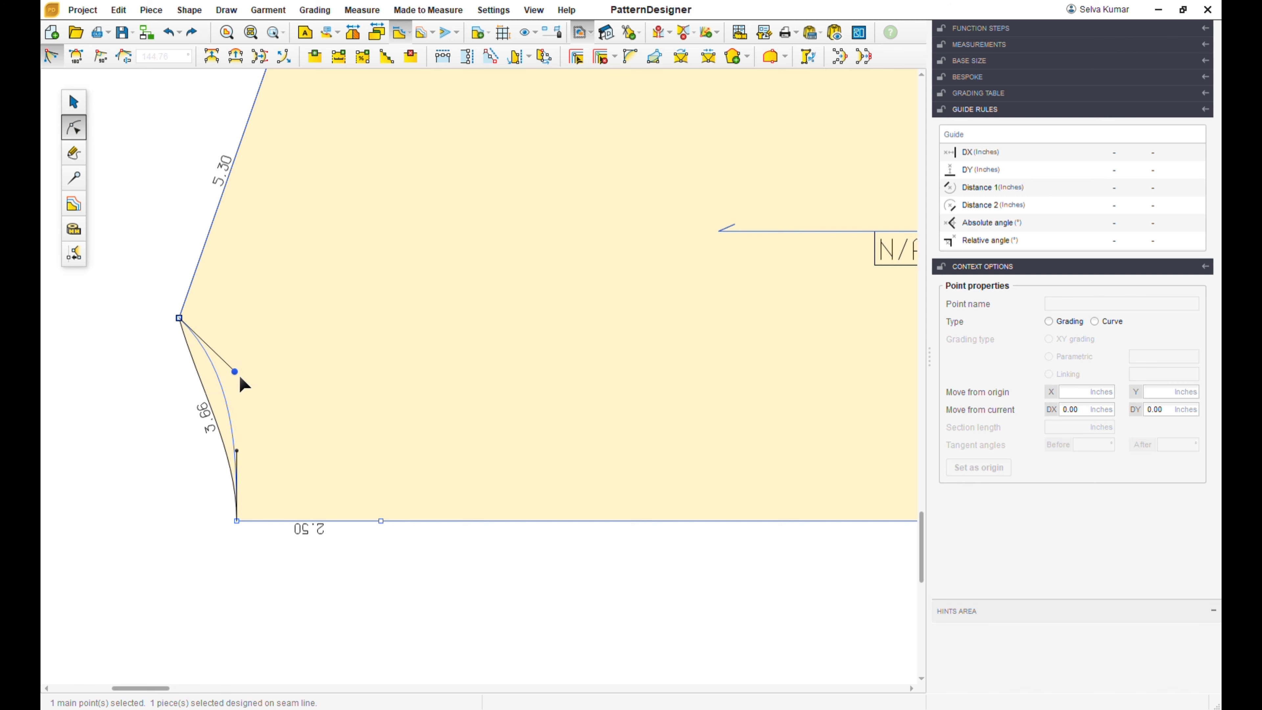
{"action": "left_click", "coordinate": [194, 438]}
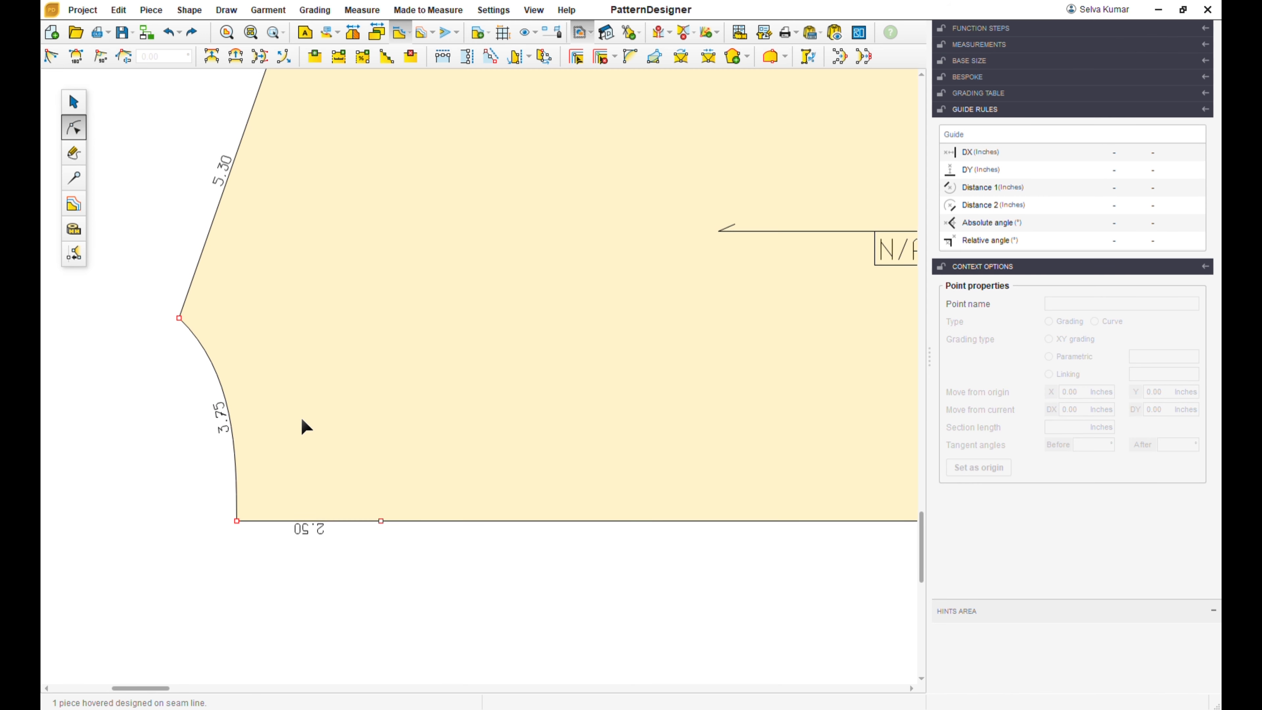
Duplicate the front piece and place the copy below the original.
{"action": "scroll", "coordinate": [301, 418], "scroll_direction": "down", "scroll_amount": 4}
{"action": "scroll", "coordinate": [565, 367], "scroll_direction": "down", "scroll_amount": 1}
{"action": "scroll", "coordinate": [609, 348], "scroll_direction": "up", "scroll_amount": 1}
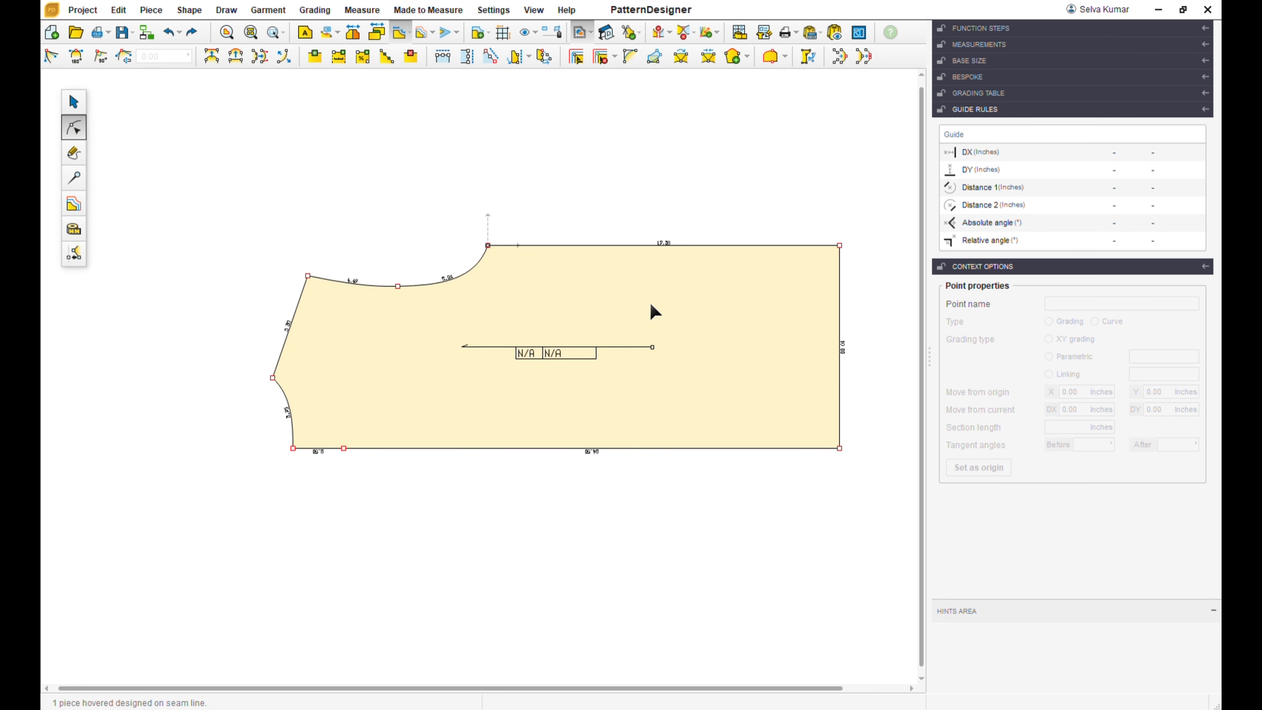
{"action": "left_click", "coordinate": [74, 102]}
{"action": "left_click", "coordinate": [423, 395]}
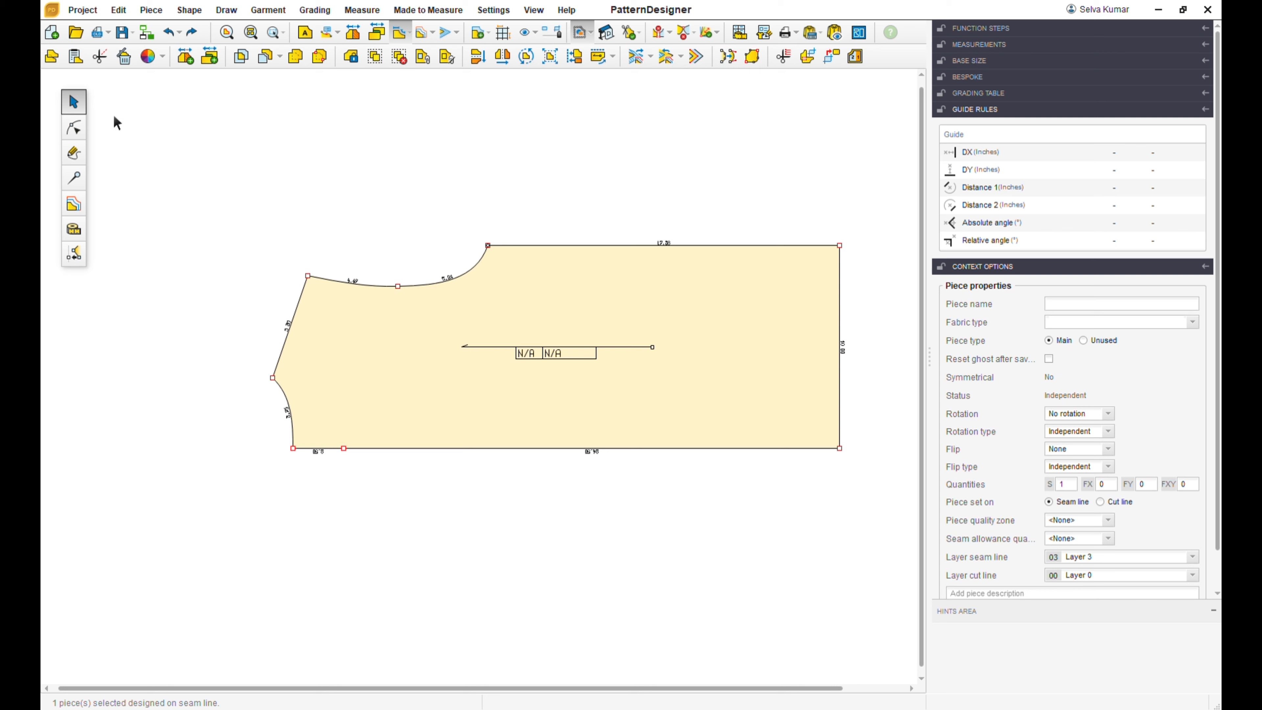
{"action": "left_click", "coordinate": [61, 58]}
{"action": "left_click", "coordinate": [77, 58]}
{"action": "left_click_drag", "start_coordinate": [410, 398], "coordinate": [408, 230]}
{"action": "left_click_drag", "start_coordinate": [459, 383], "coordinate": [436, 538]}
{"action": "left_click", "coordinate": [469, 253]}
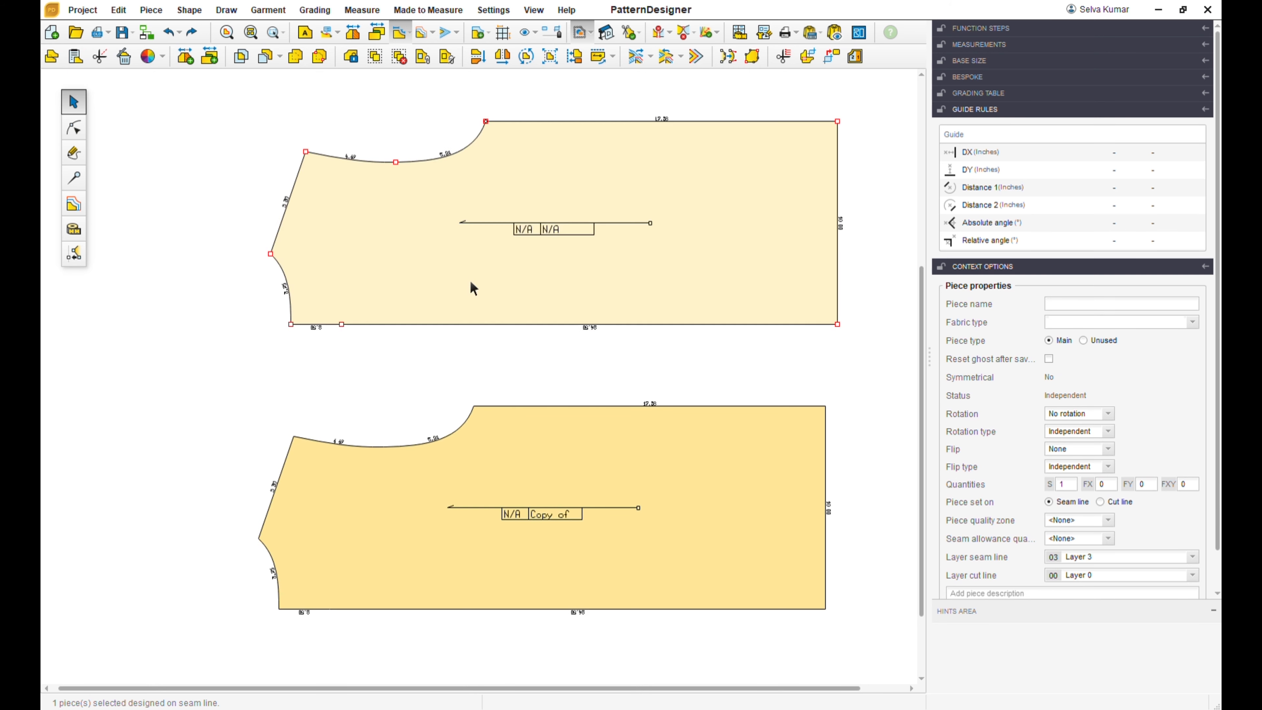
Delete the neck point on the original piece's center line so the neckline runs to the next, deeper point.
{"action": "left_click", "coordinate": [74, 127]}
{"action": "left_click_drag", "start_coordinate": [226, 303], "coordinate": [306, 351]}
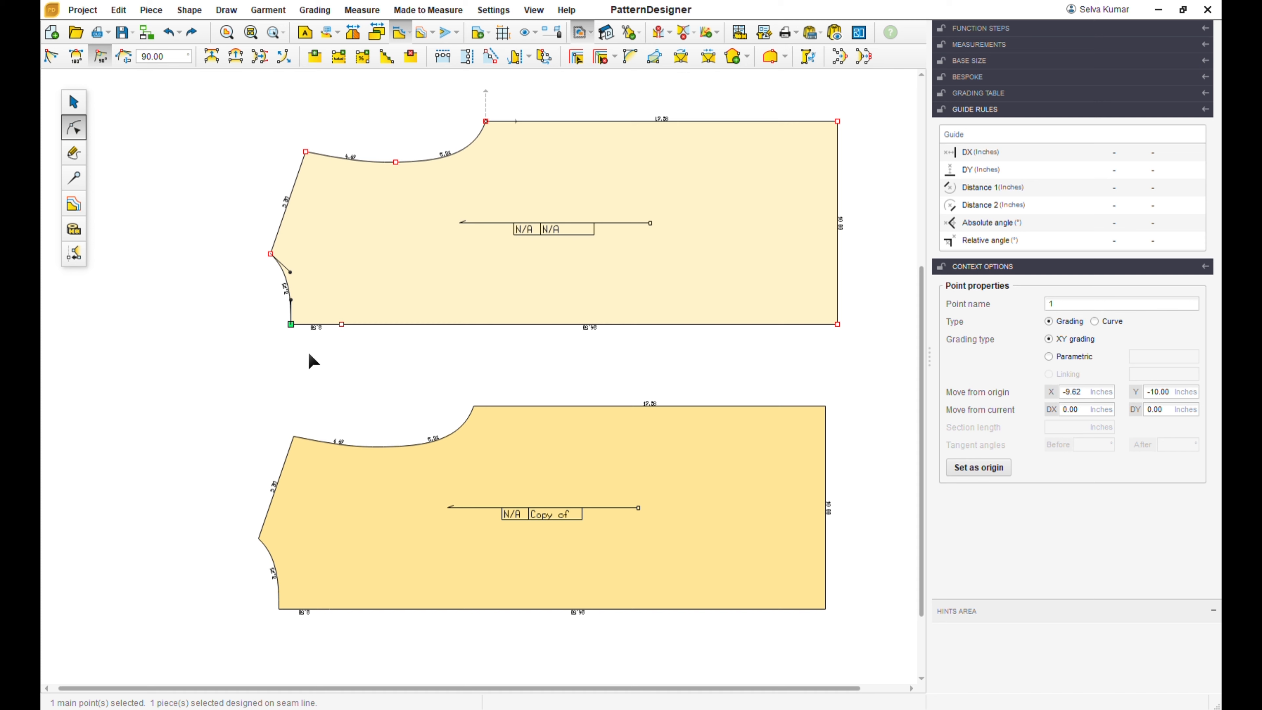
{"action": "key", "text": "Delete"}
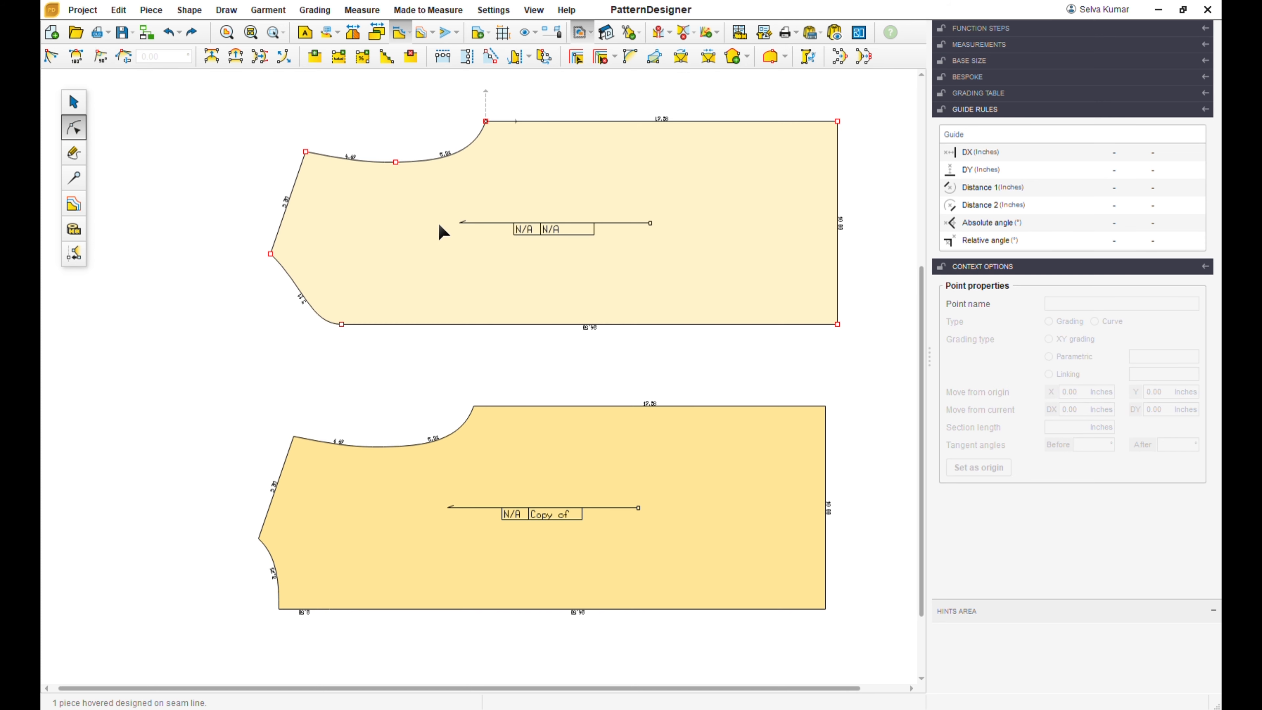
{"action": "scroll", "coordinate": [449, 219], "scroll_direction": "up", "scroll_amount": 2}
Make the front neckline meet the center line at 90° and pull its shoulder-end tangent inward to round the curve.
{"action": "key", "text": "ctrl+z"}
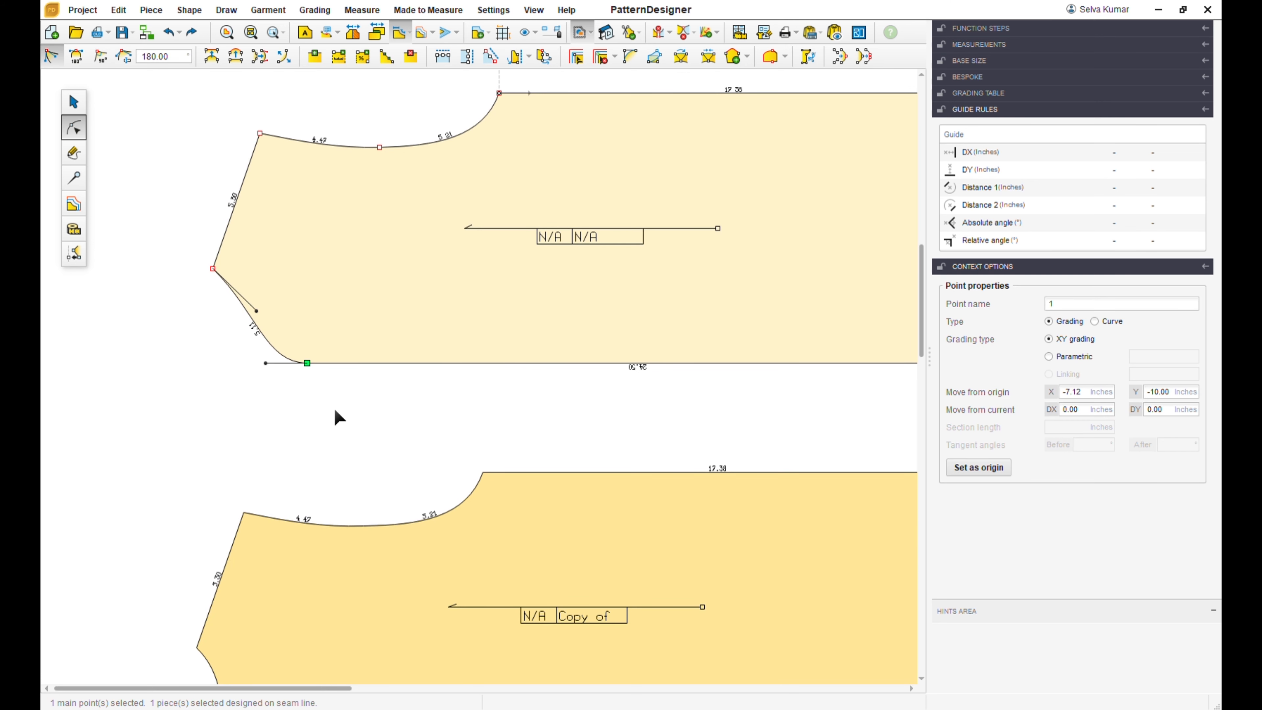
{"action": "left_click", "coordinate": [105, 60]}
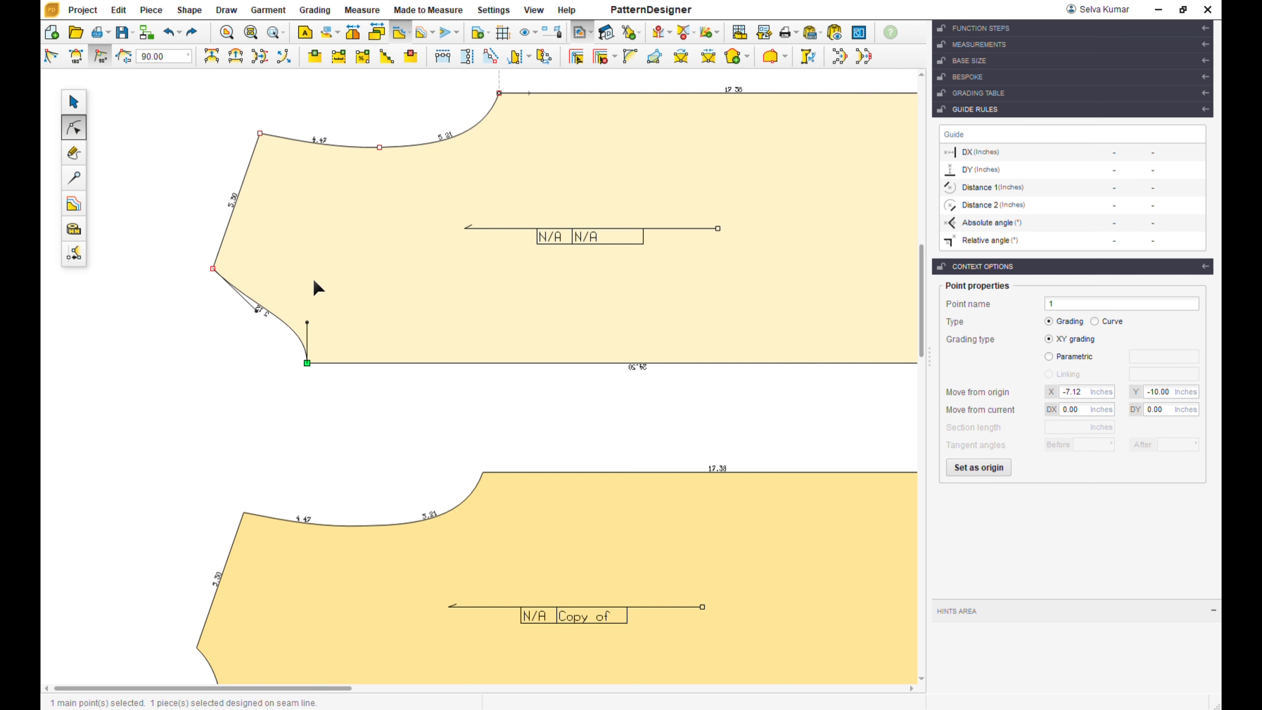
{"action": "scroll", "coordinate": [312, 278], "scroll_direction": "up", "scroll_amount": 2}
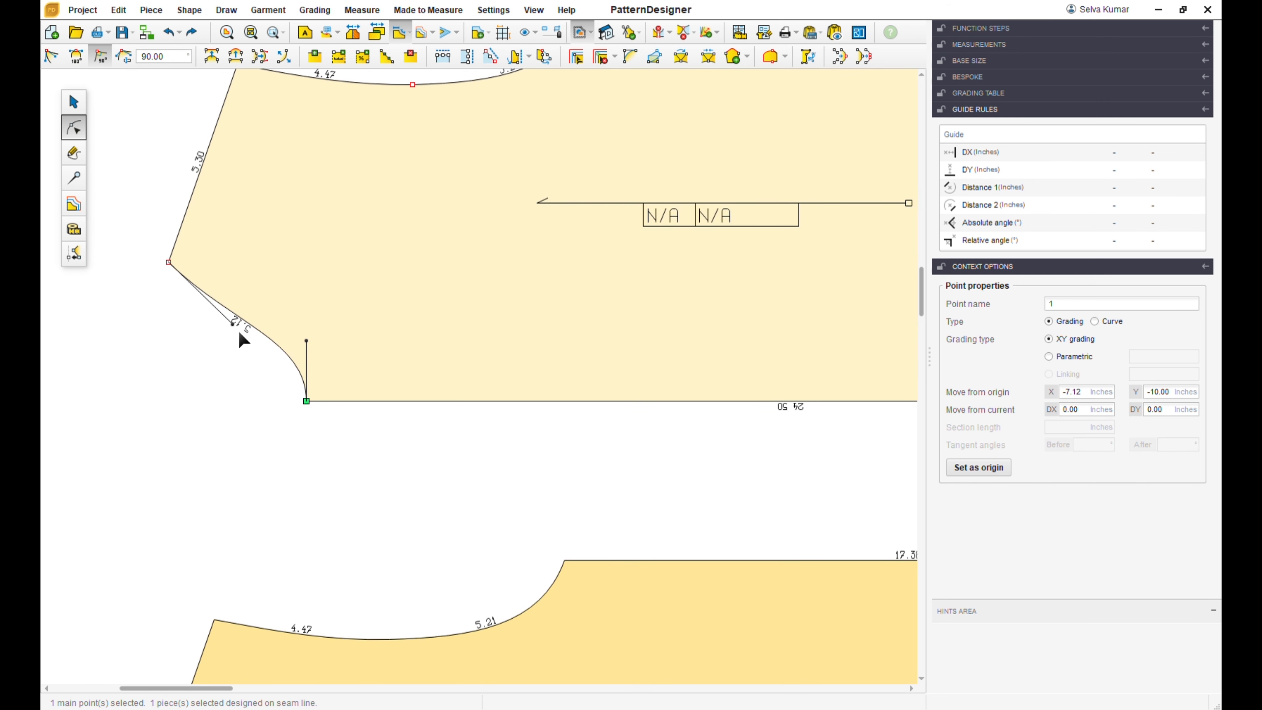
{"action": "left_click_drag", "start_coordinate": [237, 330], "coordinate": [257, 288]}
{"action": "left_click", "coordinate": [205, 290]}
{"action": "scroll", "coordinate": [363, 293], "scroll_direction": "down", "scroll_amount": 4}
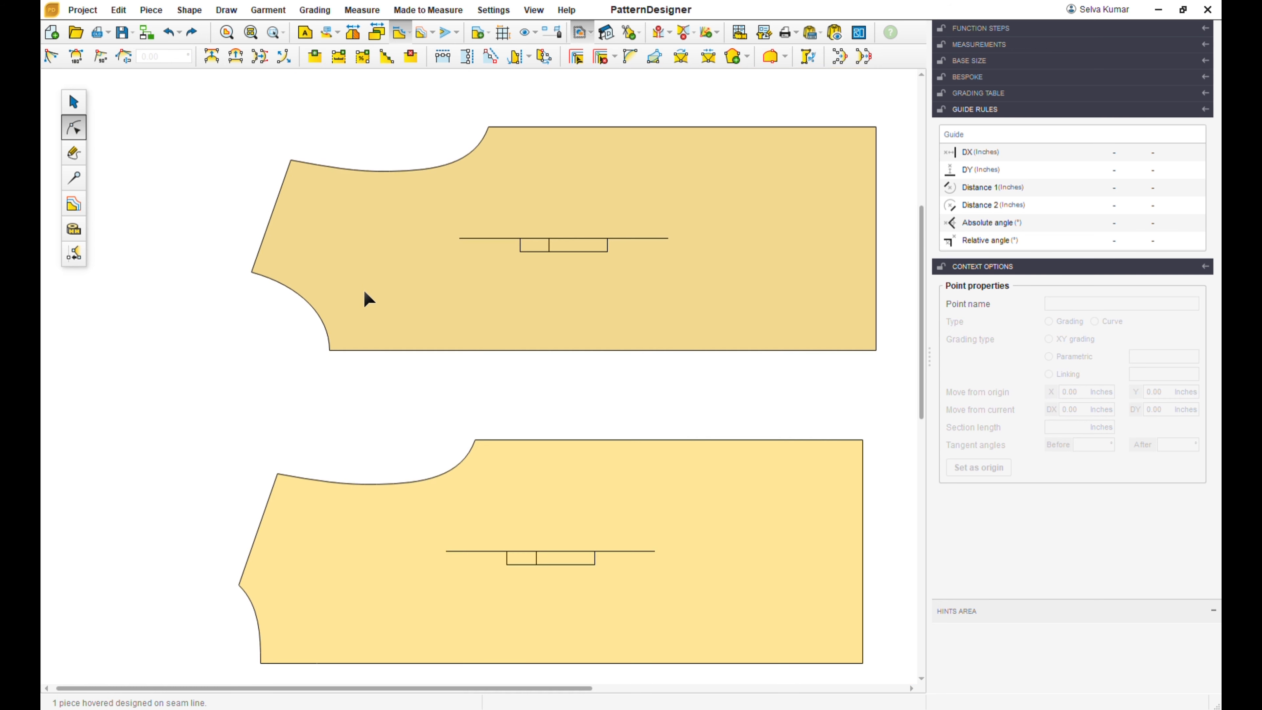
Move the copied piece away from under the front piece to a spot beyond its hem.
{"action": "left_click", "coordinate": [73, 102]}
{"action": "left_click_drag", "start_coordinate": [433, 473], "coordinate": [840, 406]}
{"action": "left_click_drag", "start_coordinate": [509, 293], "coordinate": [438, 297]}
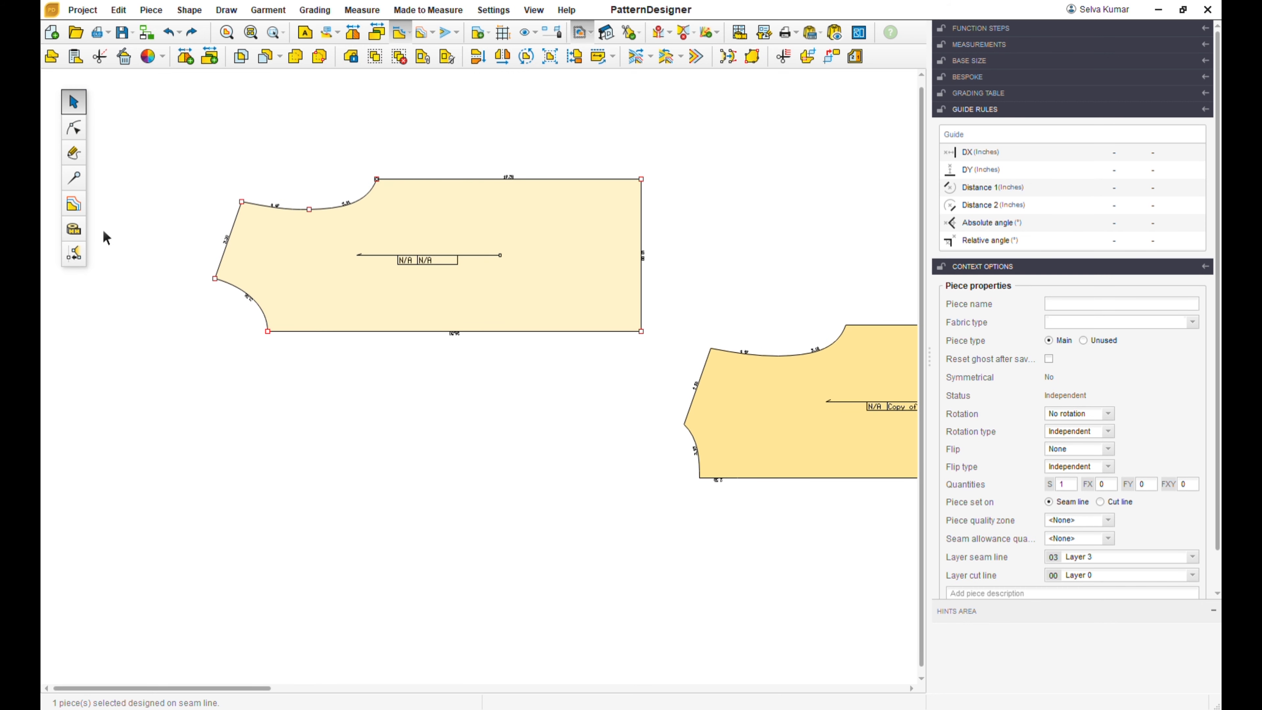
Create a symmetry axis along the front piece's center line and display the piece unfolded with its mirrored half.
{"action": "left_click", "coordinate": [74, 177]}
{"action": "left_click", "coordinate": [410, 339]}
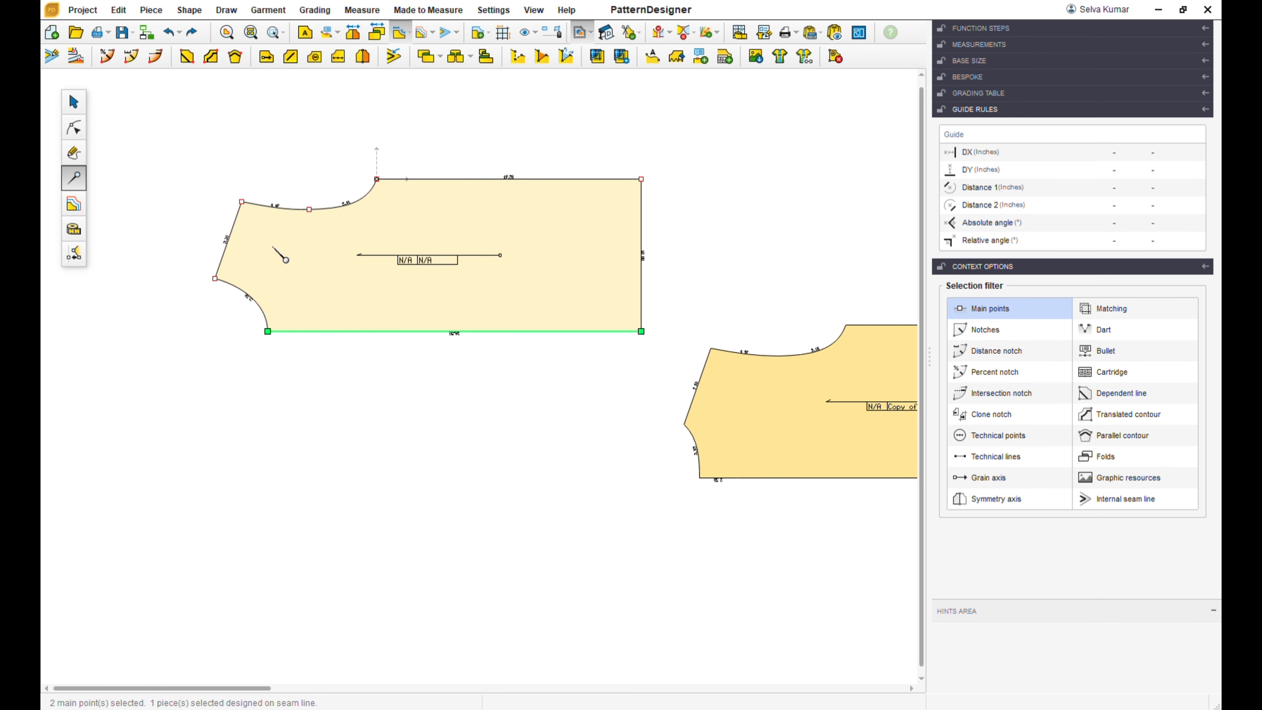
{"action": "left_click", "coordinate": [363, 57]}
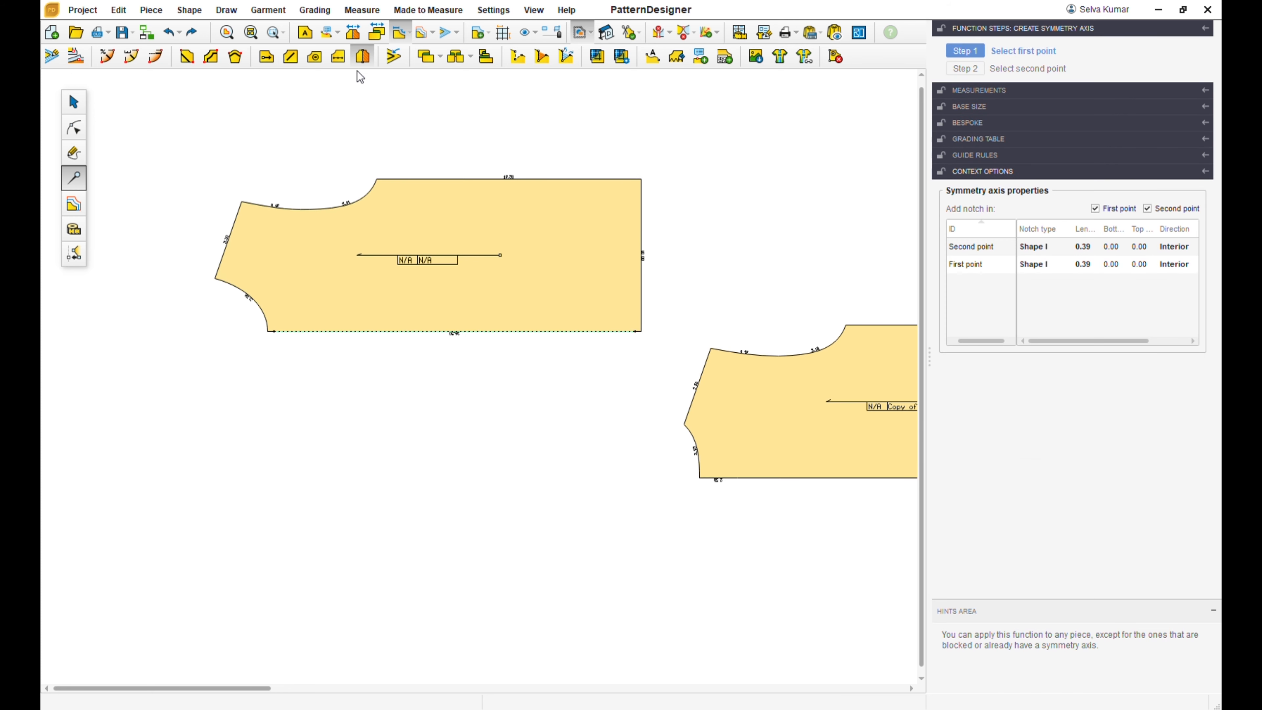
{"action": "left_click", "coordinate": [78, 104]}
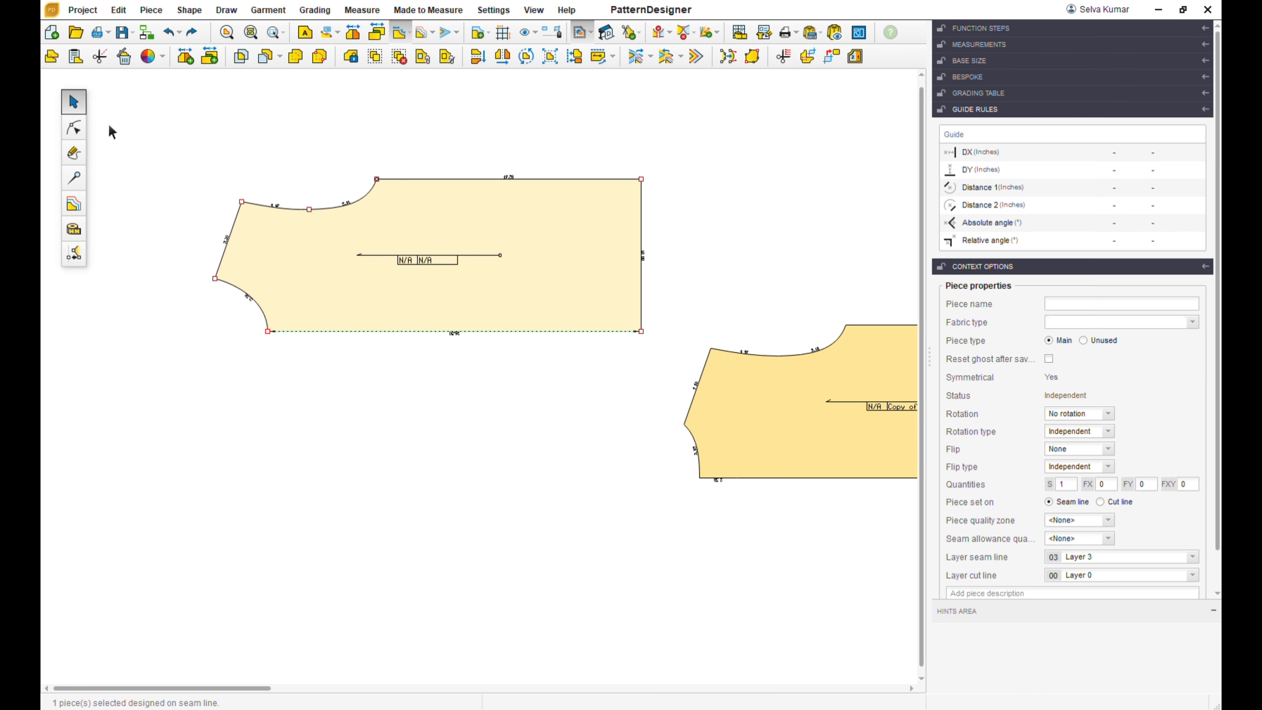
{"action": "left_click", "coordinate": [353, 33]}
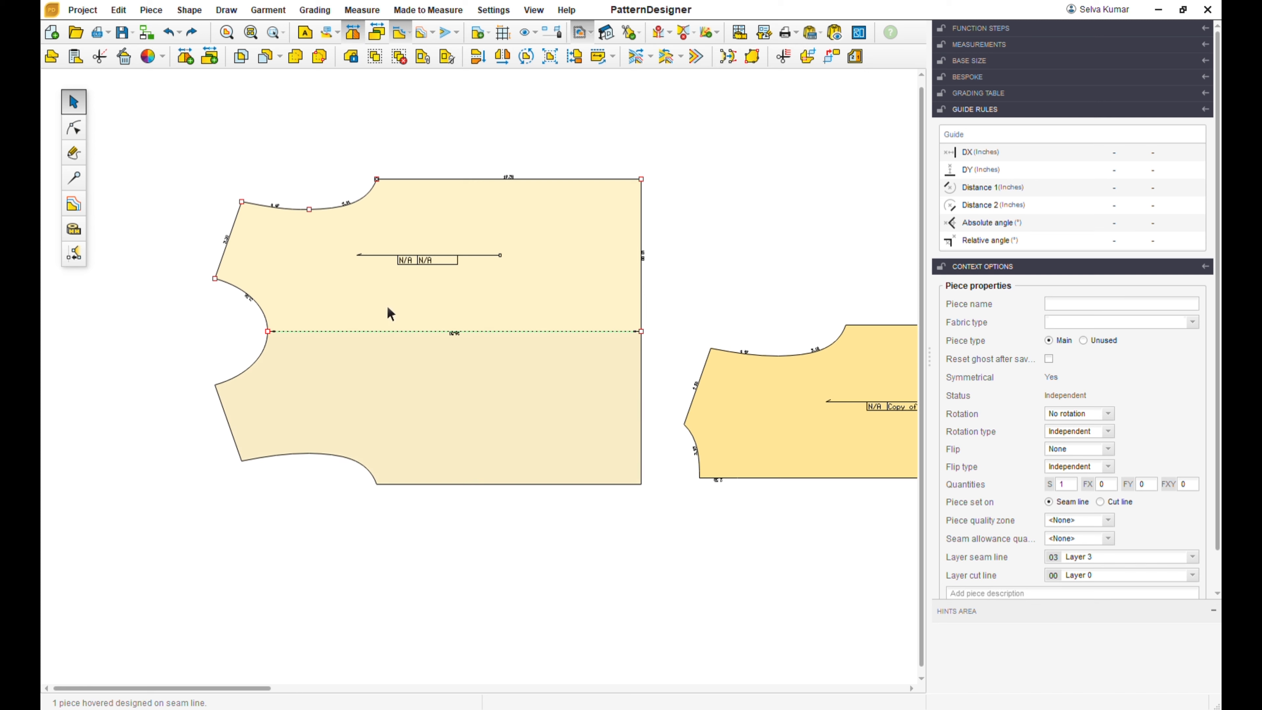
Refine the front neckline by pulling its shoulder-end tangent outward until the half-neck curve is about 5.41 inches long.
{"action": "scroll", "coordinate": [343, 324], "scroll_direction": "up", "scroll_amount": 1}
{"action": "scroll", "coordinate": [135, 333], "scroll_direction": "up", "scroll_amount": 4}
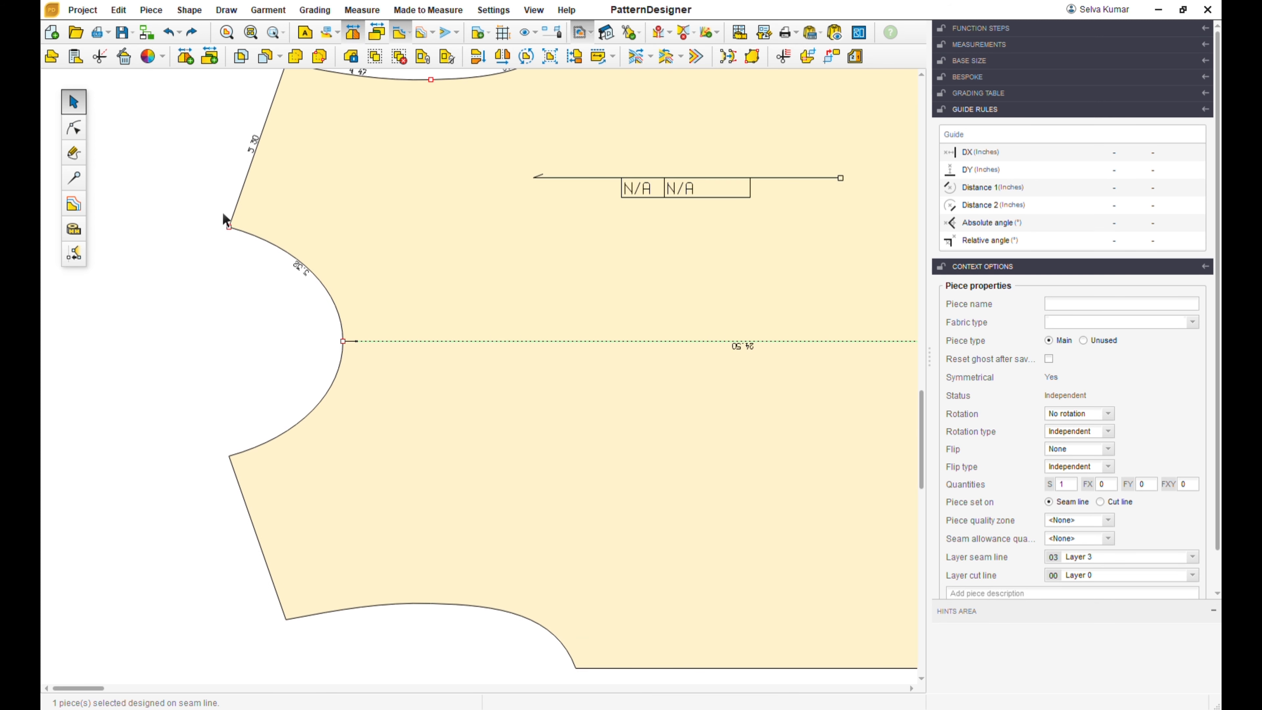
{"action": "left_click", "coordinate": [74, 128]}
{"action": "left_click_drag", "start_coordinate": [317, 362], "coordinate": [423, 441]}
{"action": "left_click", "coordinate": [336, 266]}
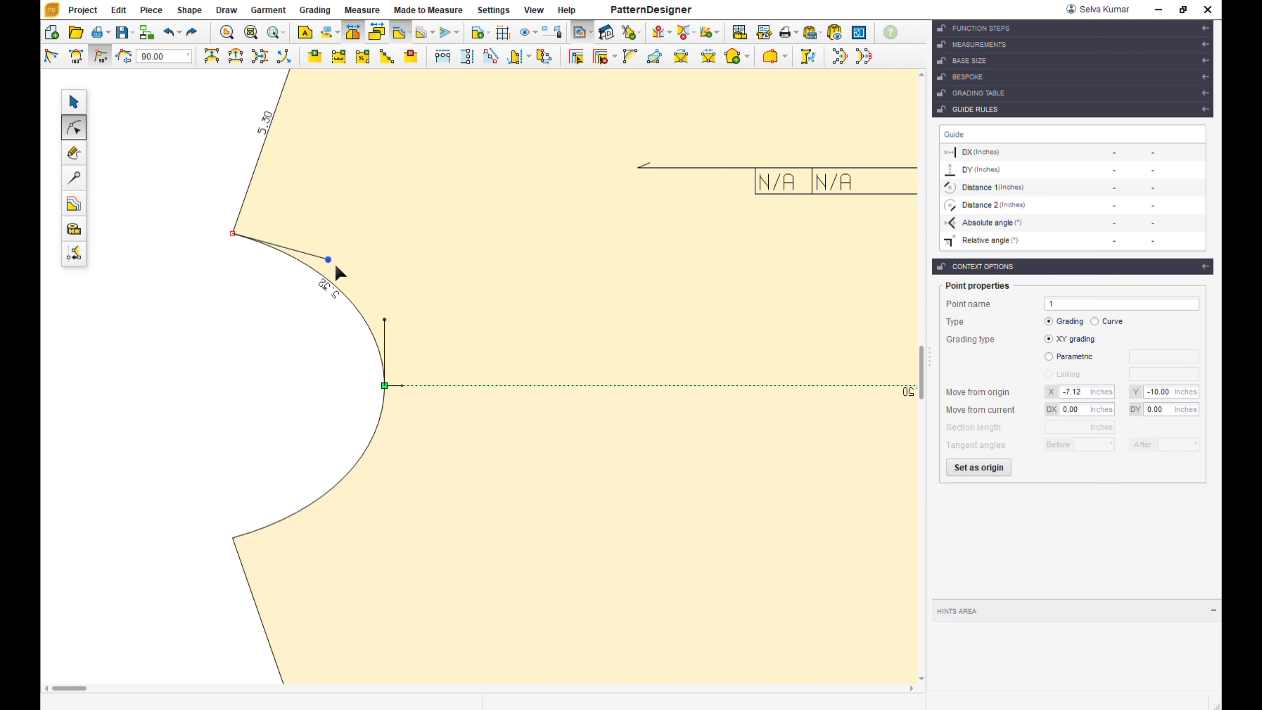
{"action": "mouse_move", "coordinate": [336, 269]}
{"action": "left_mouse_down"}
{"action": "mouse_move", "coordinate": [341, 242]}
{"action": "mouse_move", "coordinate": [343, 257]}
{"action": "left_mouse_up"}
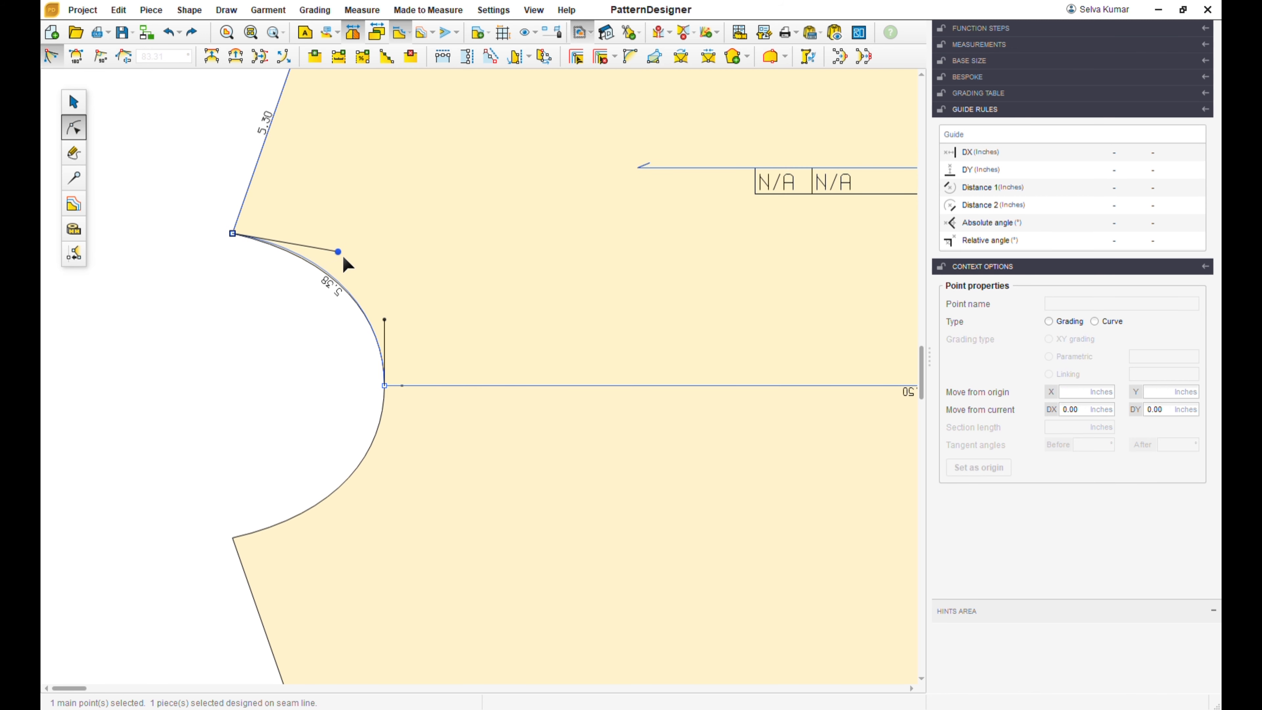
{"action": "left_click", "coordinate": [301, 343]}
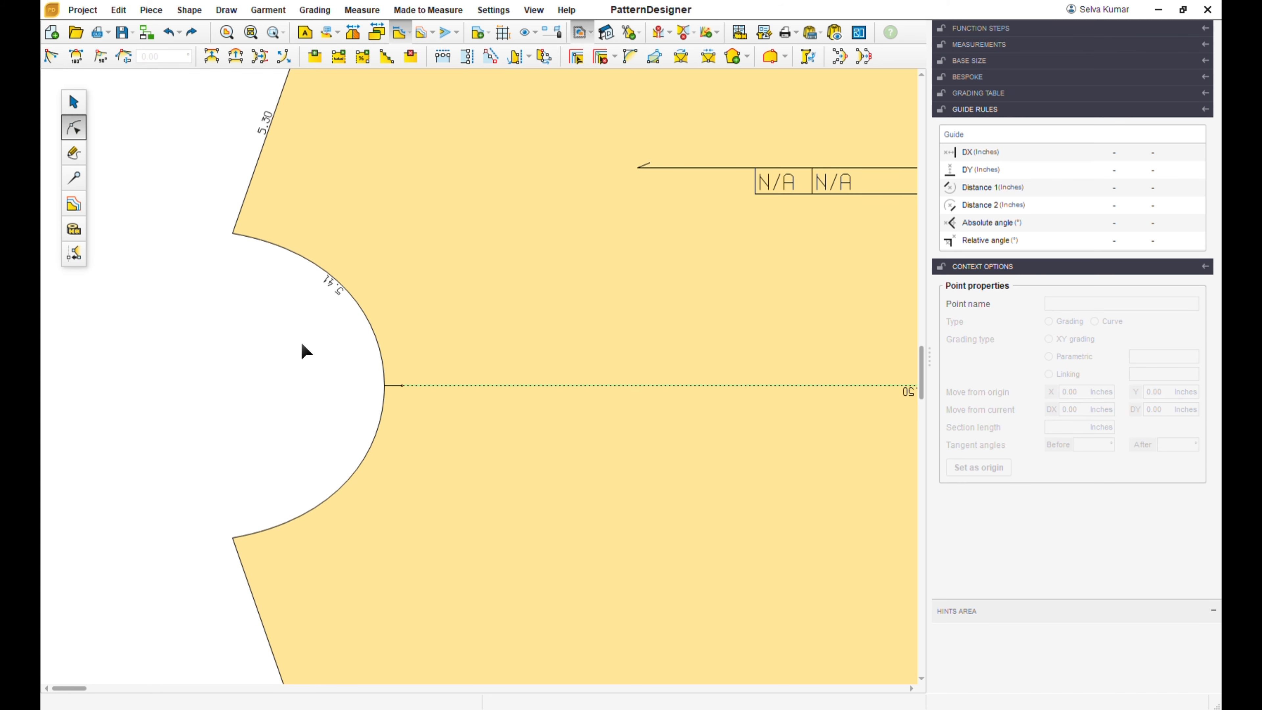
{"action": "scroll", "coordinate": [301, 344], "scroll_direction": "down", "scroll_amount": 5}
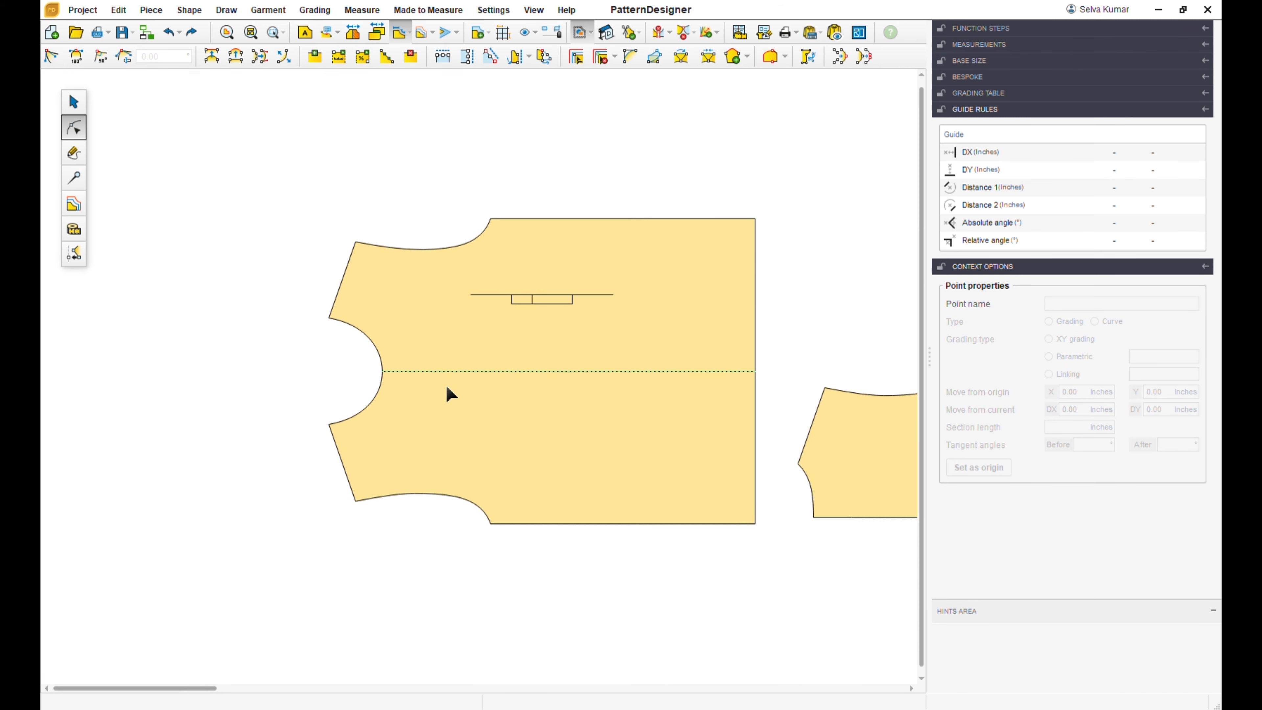
Move the front armhole's midpoint inward by a DY of -0.38 inches.
{"action": "scroll", "coordinate": [505, 318], "scroll_direction": "up", "scroll_amount": 3}
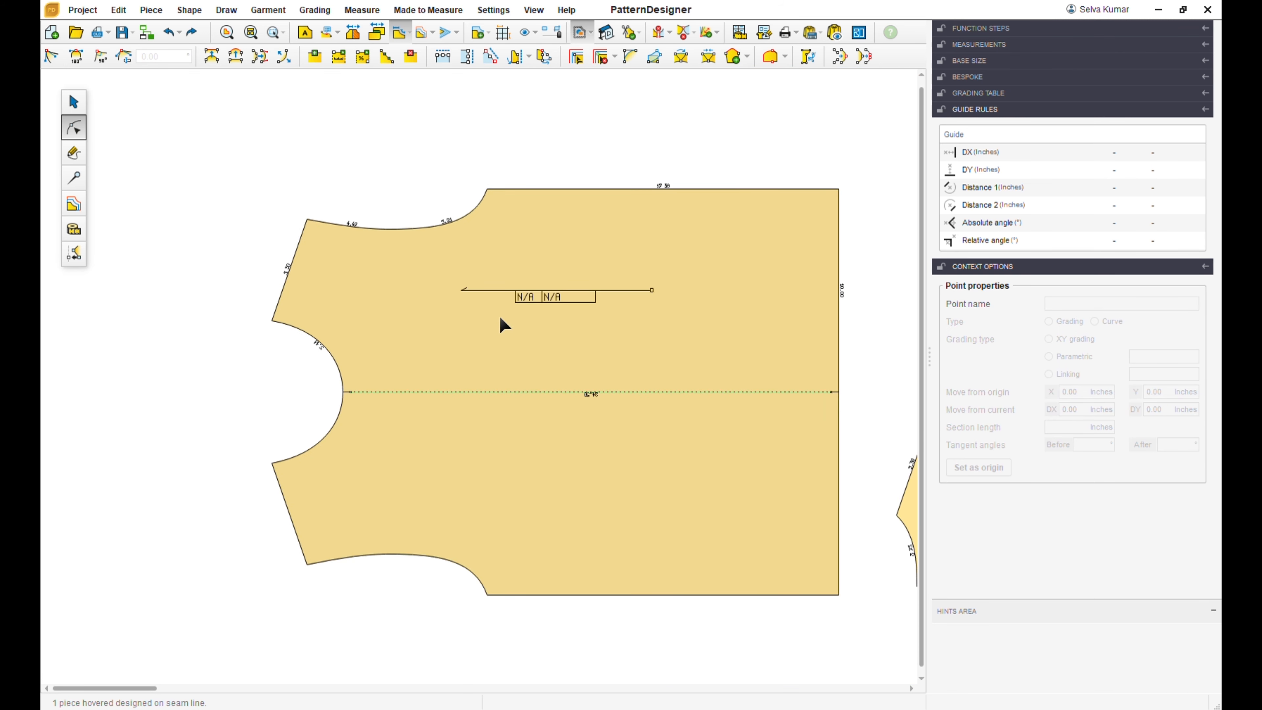
{"action": "left_click", "coordinate": [459, 324]}
{"action": "left_click", "coordinate": [397, 229]}
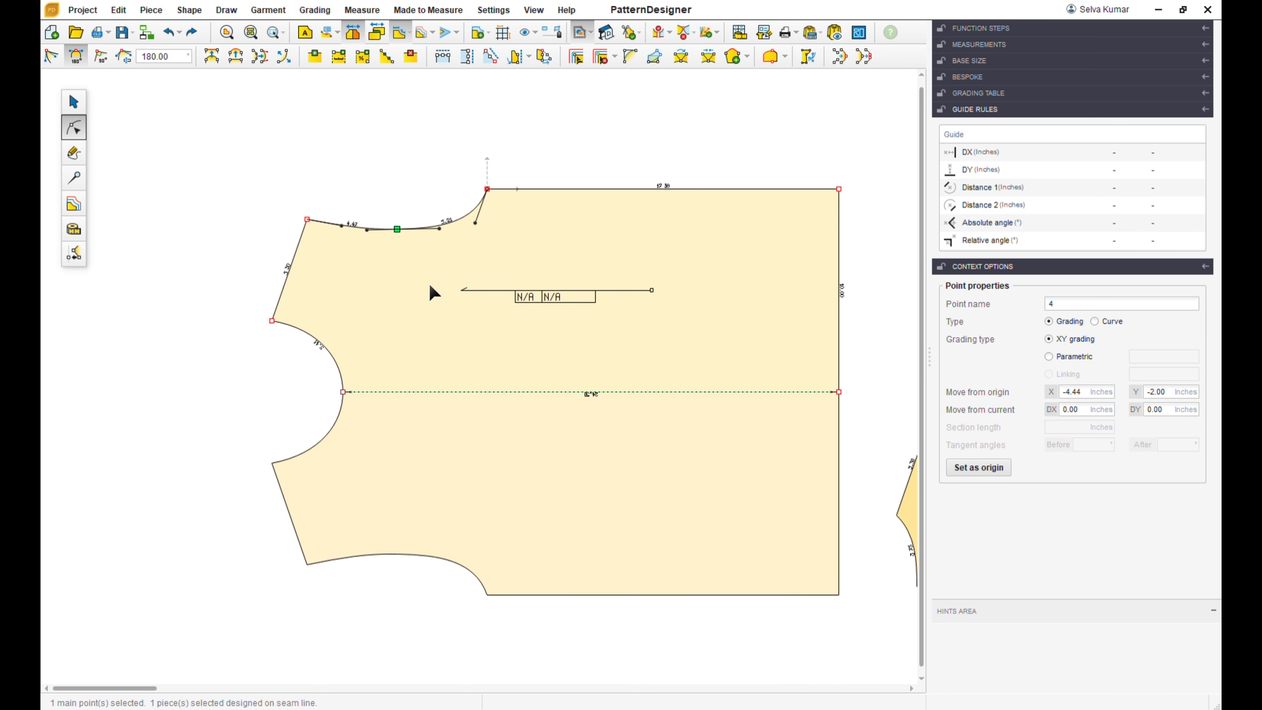
{"action": "scroll", "coordinate": [445, 270], "scroll_direction": "down", "scroll_amount": 2}
{"action": "scroll", "coordinate": [476, 274], "scroll_direction": "up", "scroll_amount": 3}
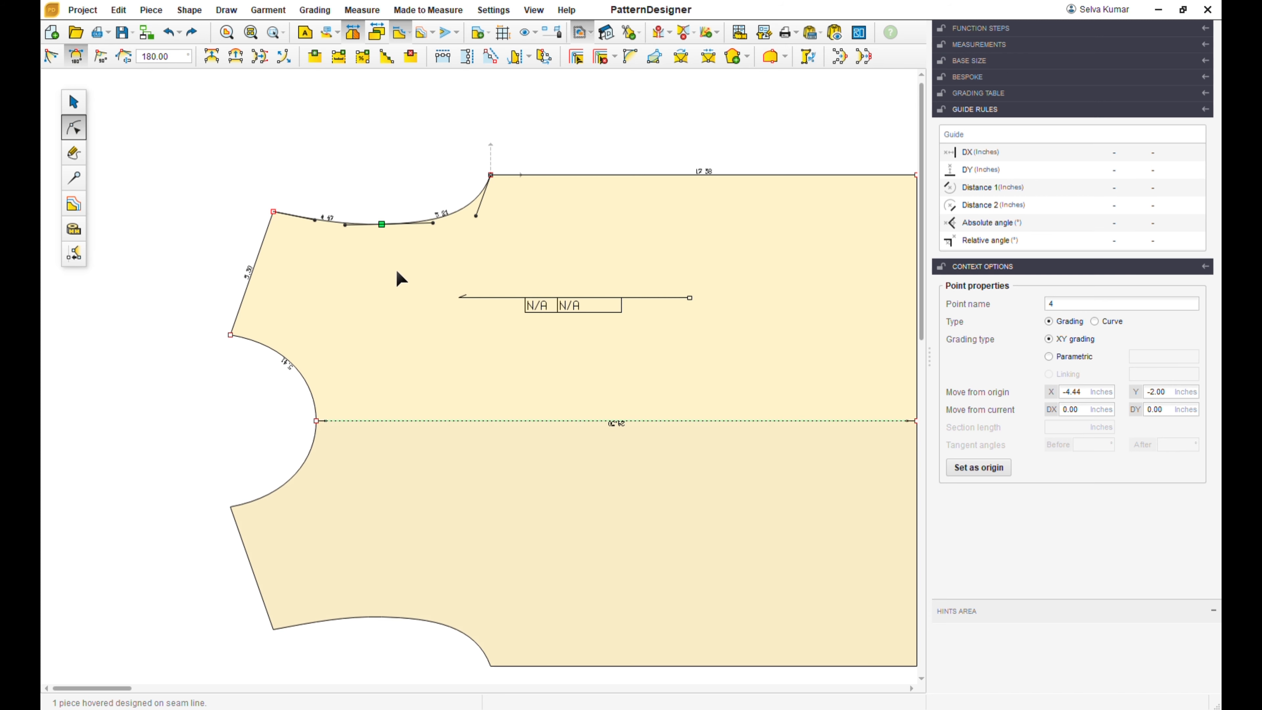
{"action": "left_click", "coordinate": [1164, 410]}
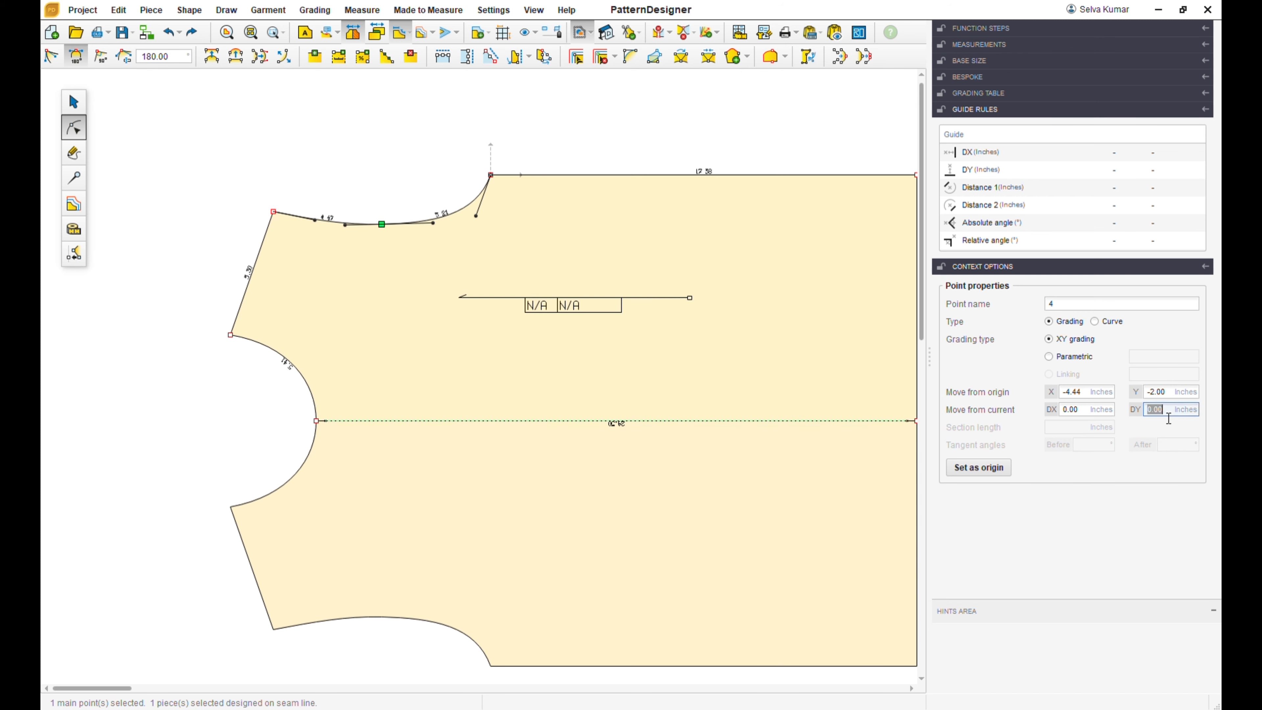
{"action": "type", "text": "-0.38"}
{"action": "key", "text": "Return"}
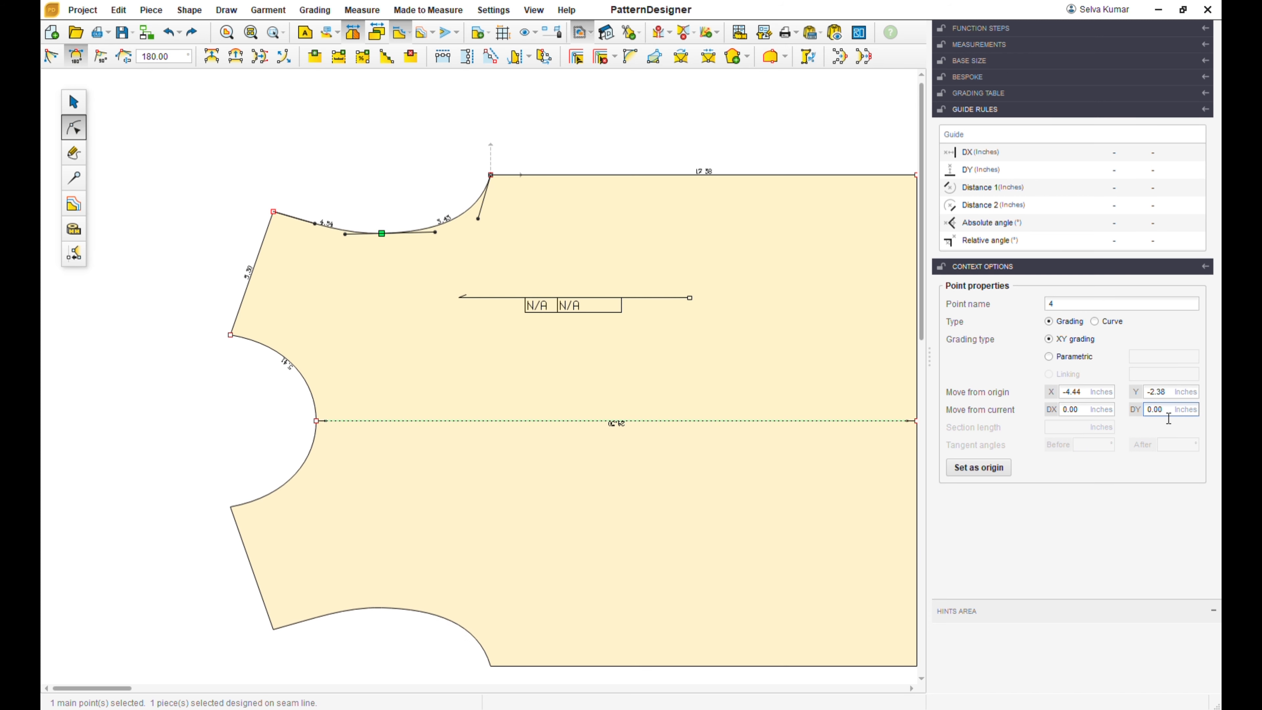
Lengthen the armhole midpoint's tangent toward the underarm and slightly shorten the underarm tangent, making that section about 5.47 inches long.
{"action": "scroll", "coordinate": [421, 272], "scroll_direction": "up", "scroll_amount": 2}
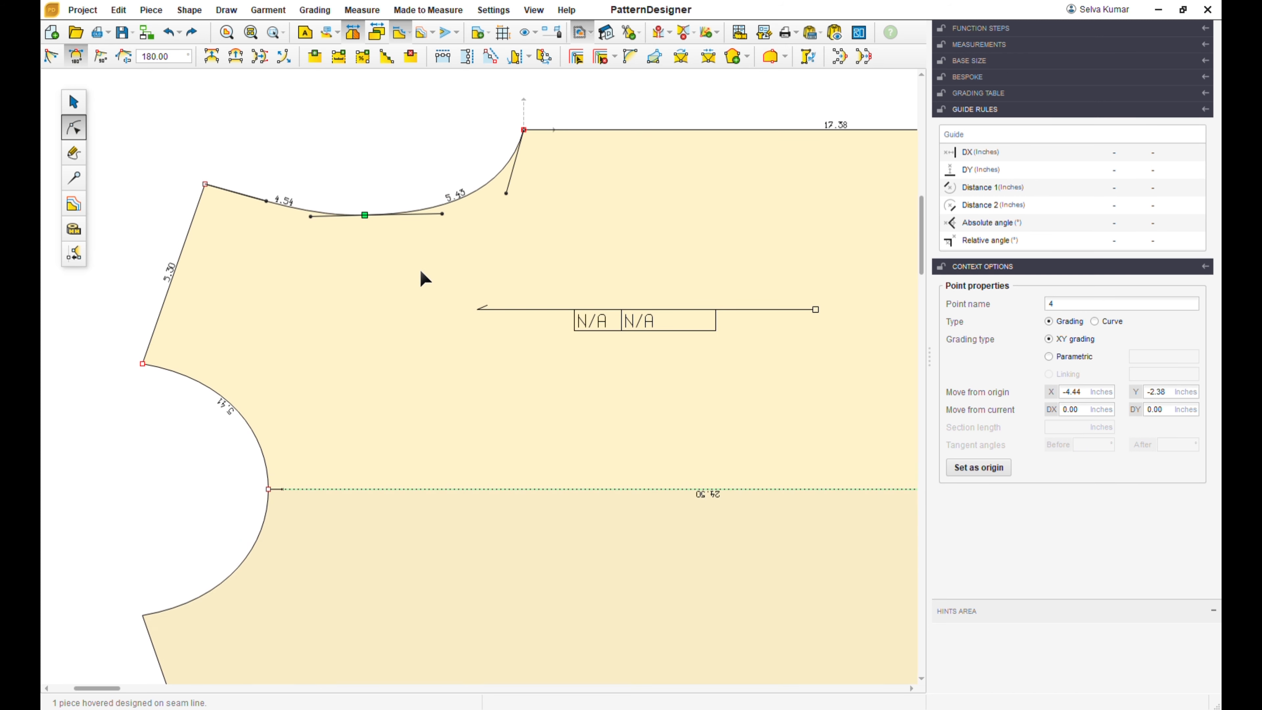
{"action": "scroll", "coordinate": [379, 180], "scroll_direction": "up", "scroll_amount": 1}
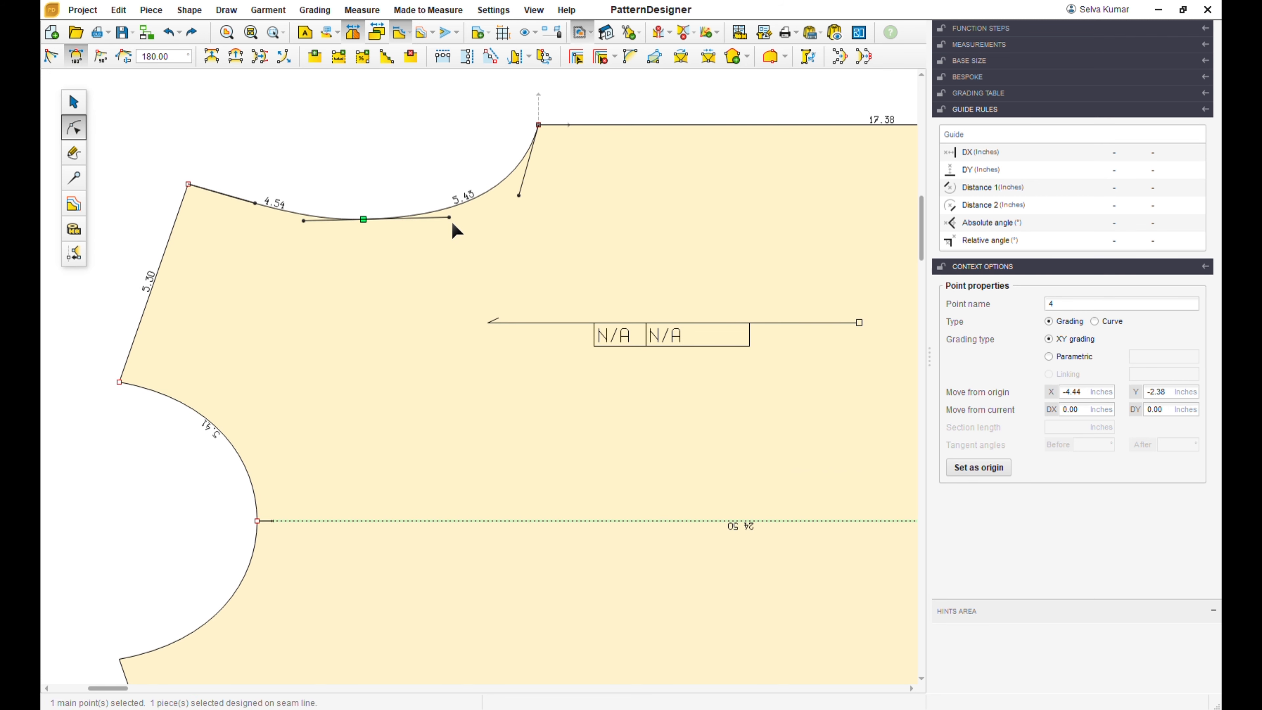
{"action": "left_click_drag", "start_coordinate": [452, 221], "coordinate": [522, 192]}
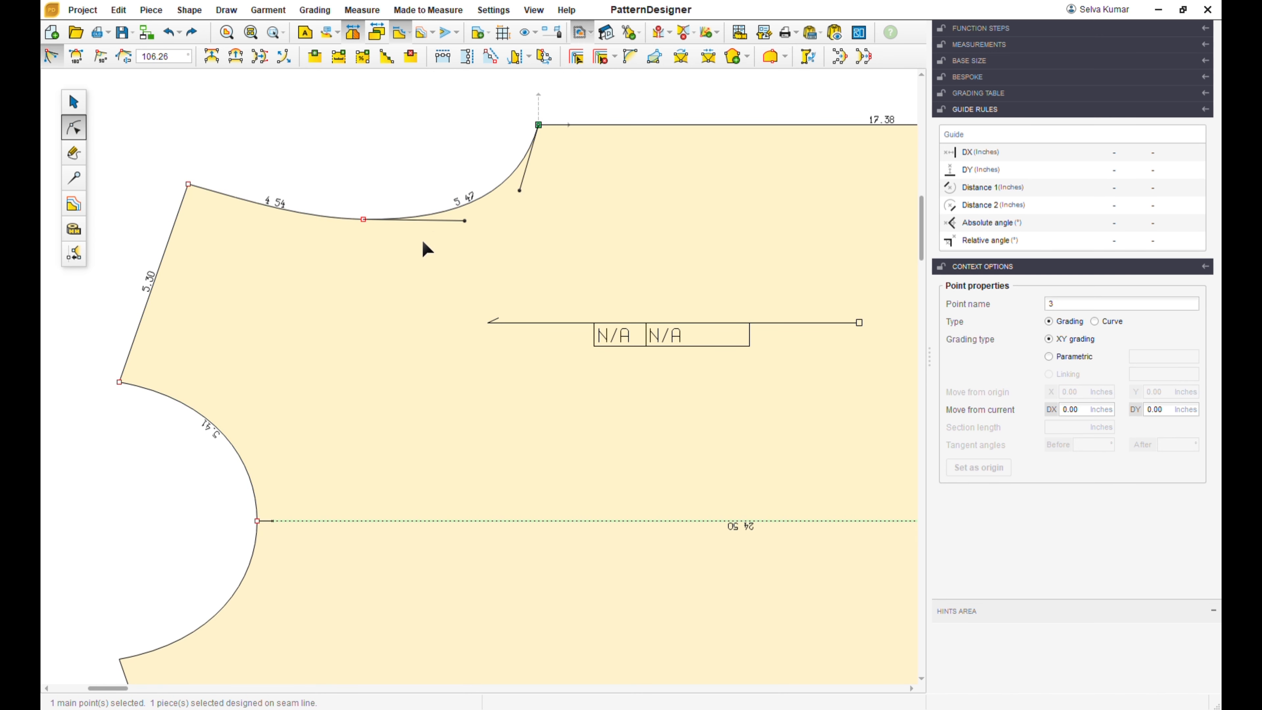
{"action": "left_click", "coordinate": [314, 235]}
{"action": "left_click", "coordinate": [189, 184]}
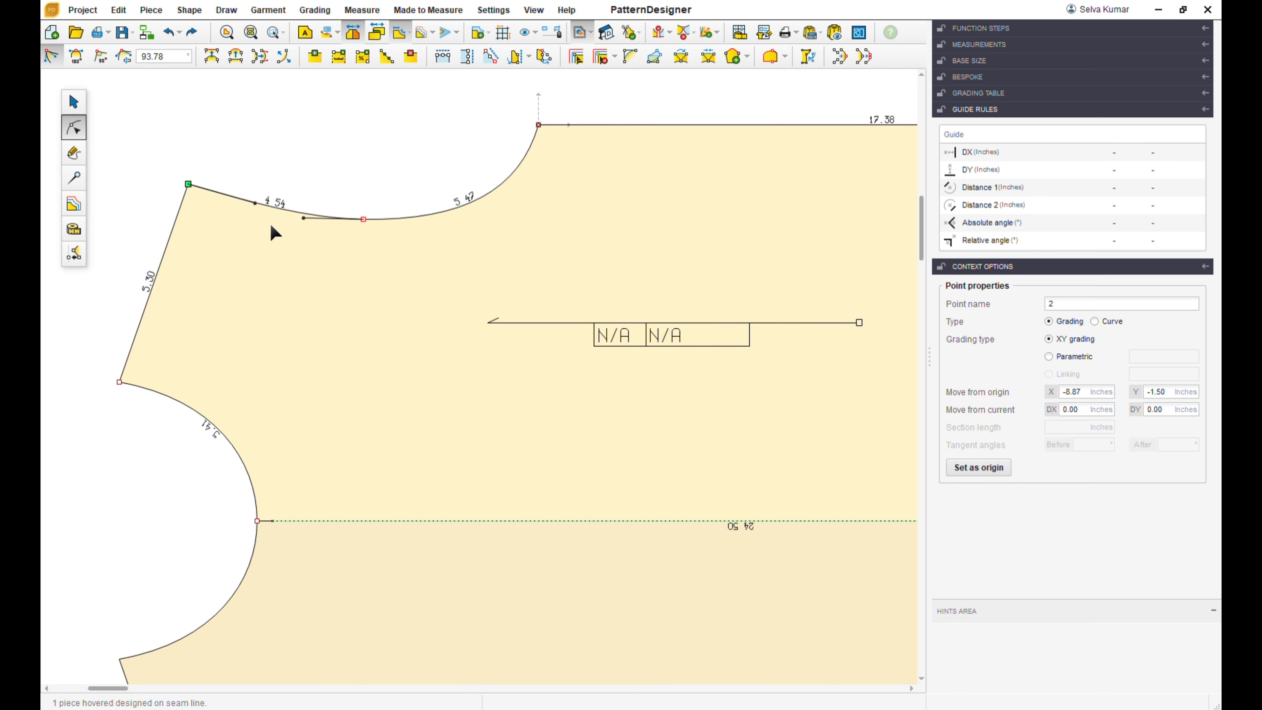
{"action": "left_click", "coordinate": [256, 203]}
{"action": "key", "text": "Escape"}
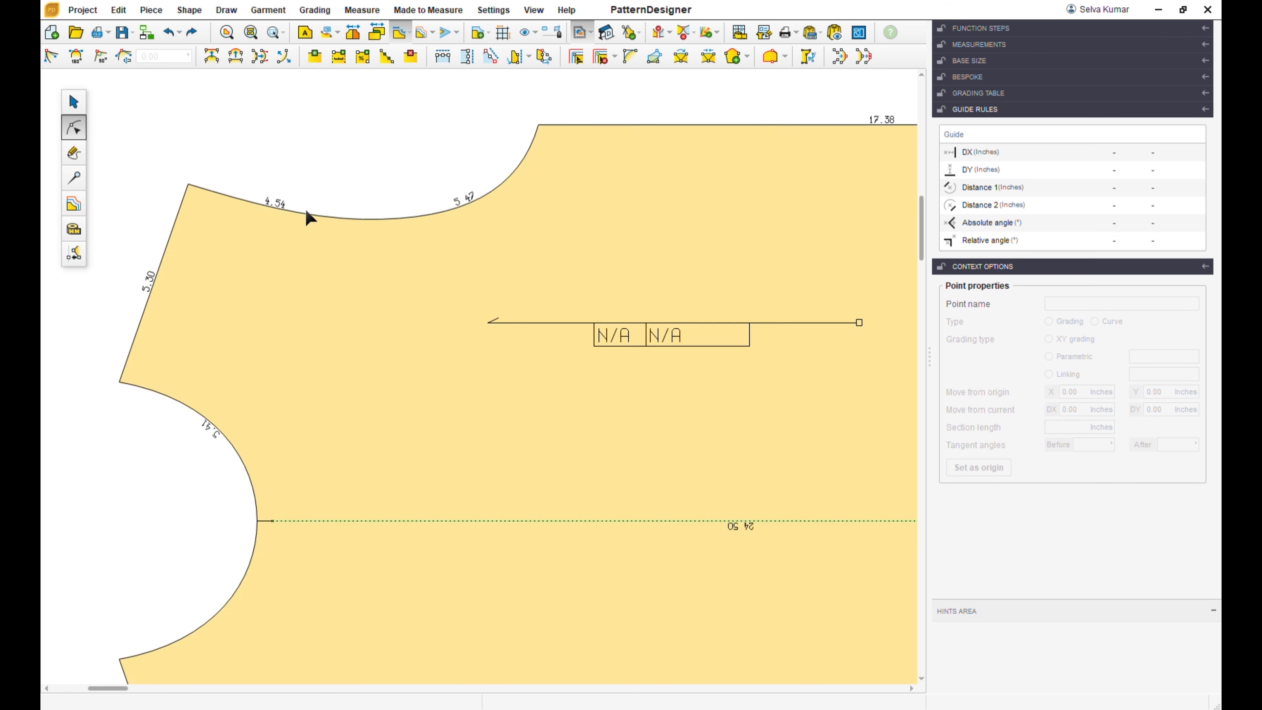
Reposition the front piece and the copied piece to leave empty drawing space above them.
{"action": "scroll", "coordinate": [360, 266], "scroll_direction": "down", "scroll_amount": 1}
{"action": "scroll", "coordinate": [367, 278], "scroll_direction": "down", "scroll_amount": 4}
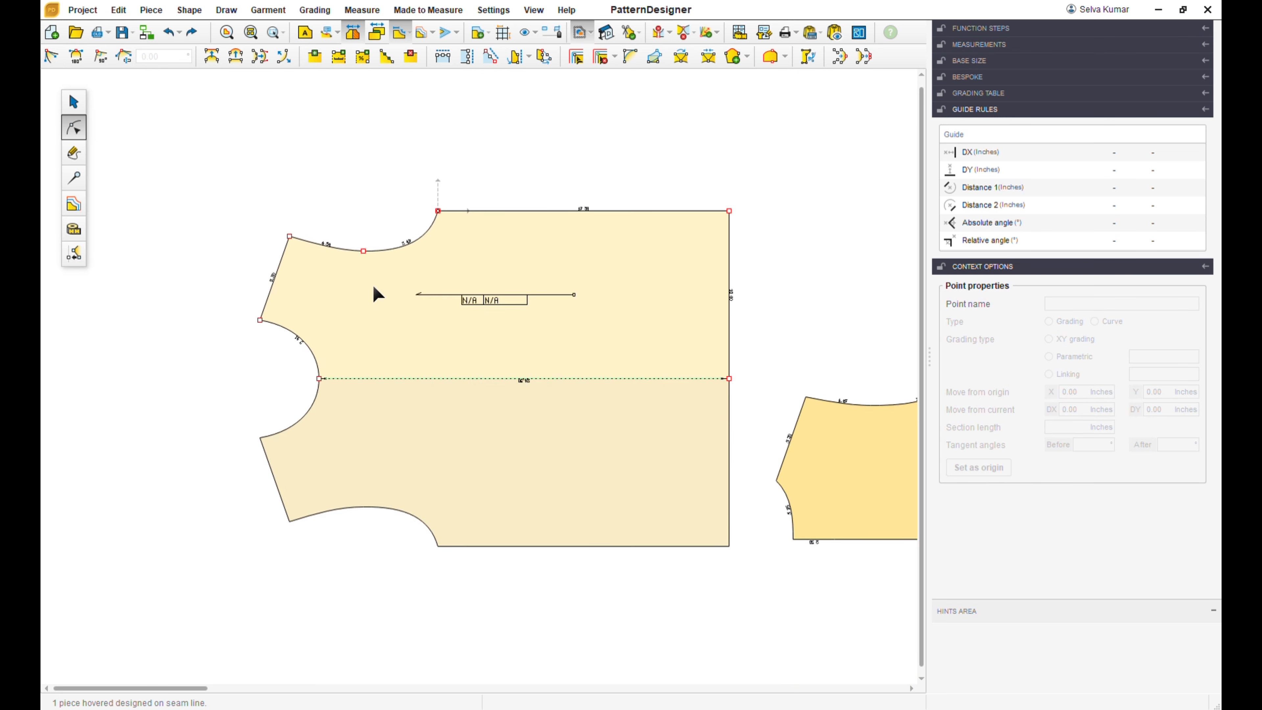
{"action": "scroll", "coordinate": [525, 266], "scroll_direction": "up", "scroll_amount": 1}
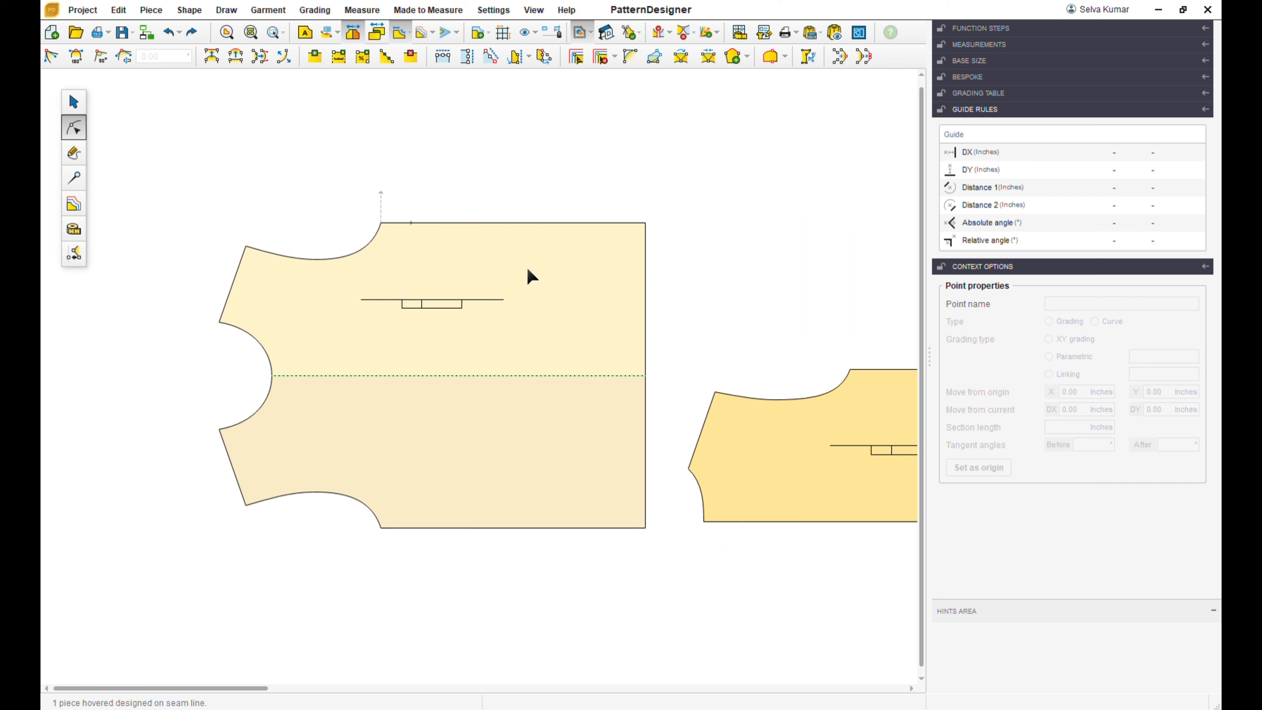
{"action": "left_click", "coordinate": [75, 104]}
{"action": "left_click_drag", "start_coordinate": [424, 296], "coordinate": [397, 370]}
{"action": "left_click_drag", "start_coordinate": [723, 503], "coordinate": [682, 422]}
{"action": "scroll", "coordinate": [622, 292], "scroll_direction": "down", "scroll_amount": 1}
{"action": "scroll", "coordinate": [551, 186], "scroll_direction": "up", "scroll_amount": 1}
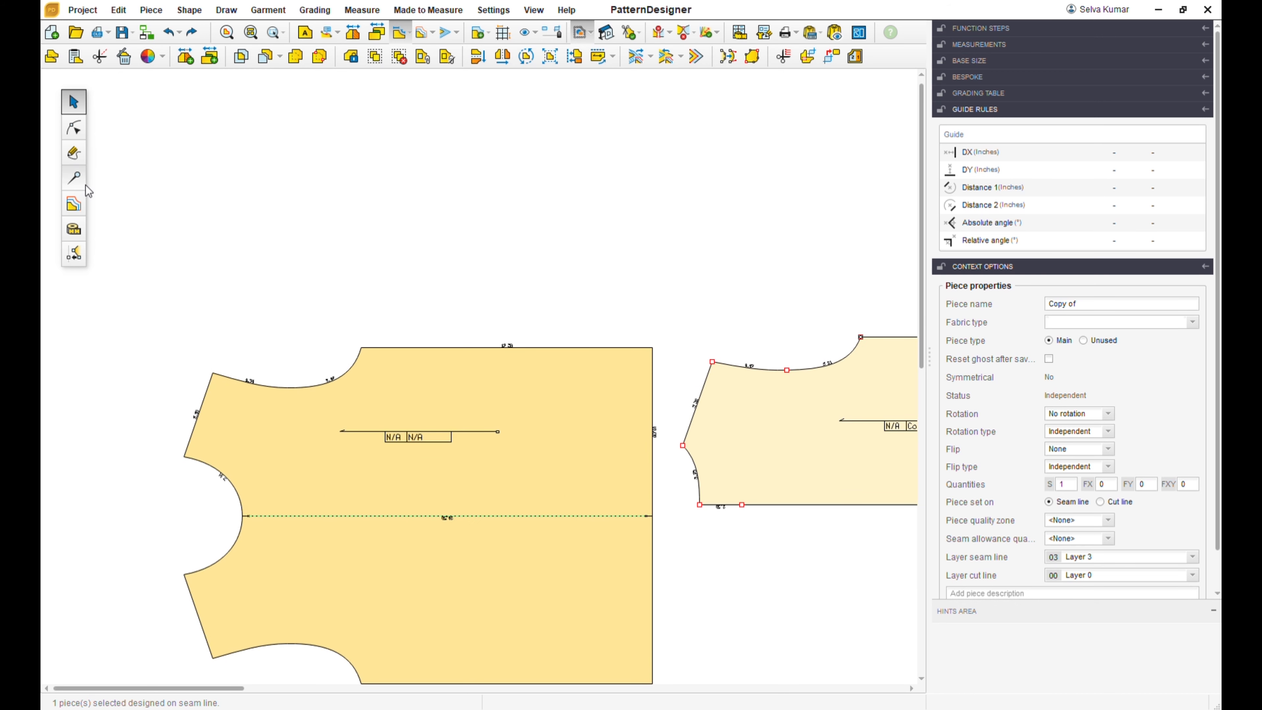
Draw a diagonal rectangle 9 inches wide and 8 inches high in the empty space above the front piece.
{"action": "left_click", "coordinate": [75, 156]}
{"action": "left_click", "coordinate": [75, 56]}
{"action": "left_click", "coordinate": [258, 132]}
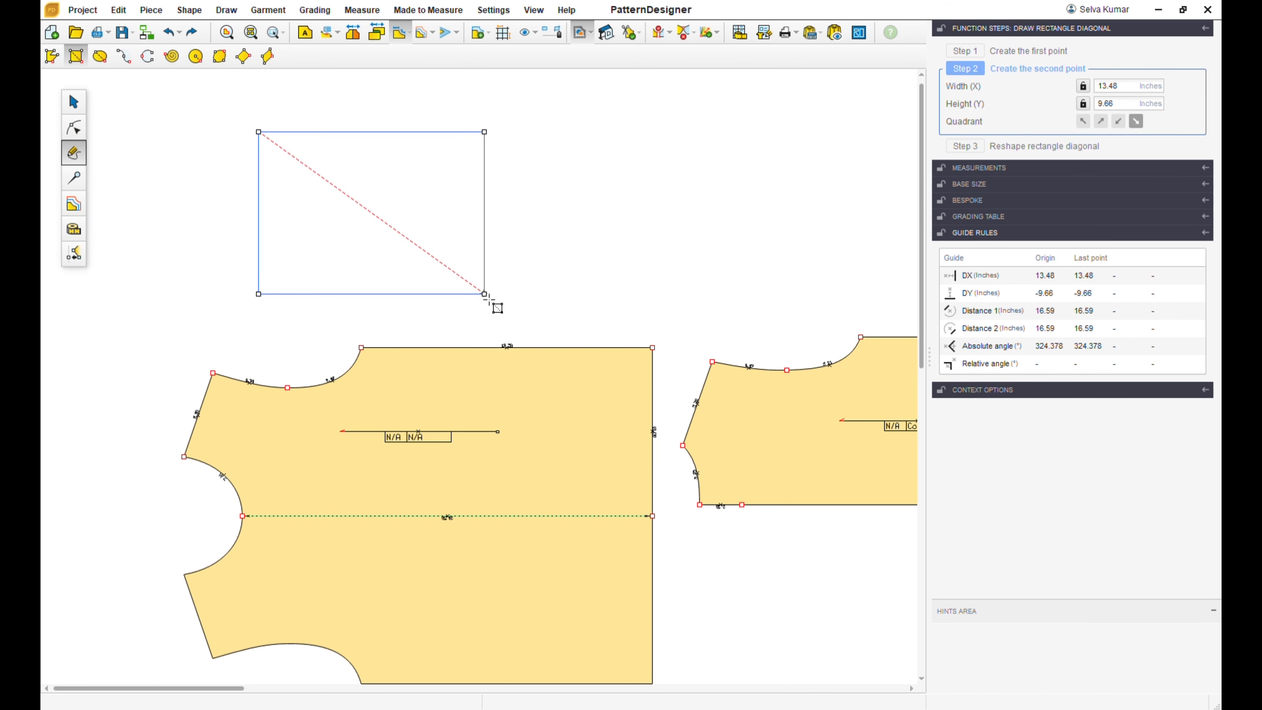
{"action": "left_click", "coordinate": [484, 294]}
{"action": "double_click", "coordinate": [1137, 108]}
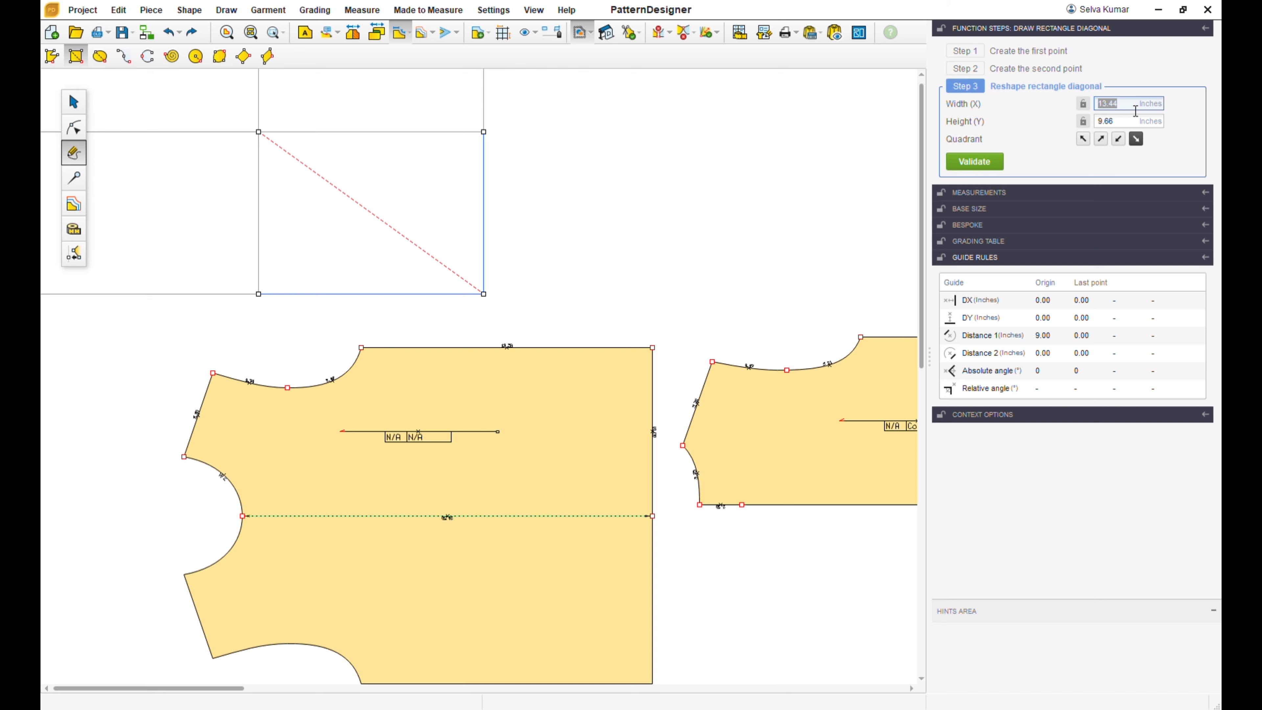
{"action": "type", "text": "9"}
{"action": "key", "text": "Tab"}
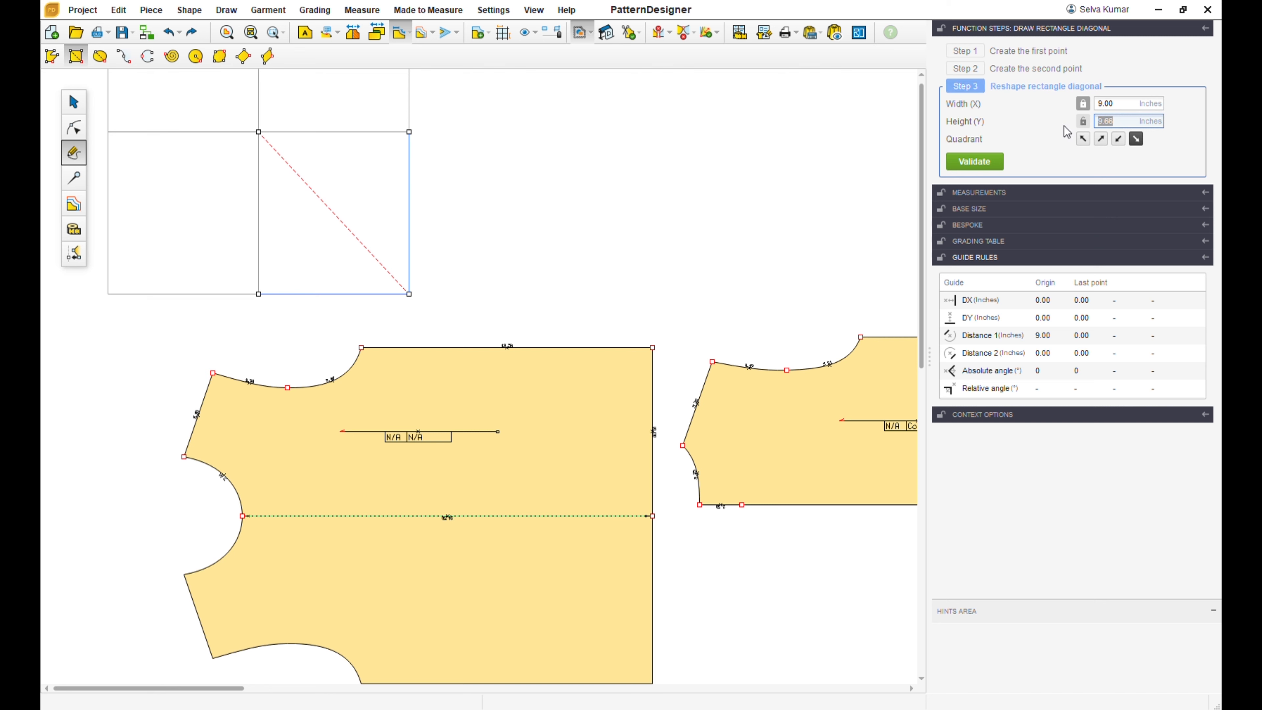
{"action": "type", "text": "8"}
{"action": "key", "text": "Tab"}
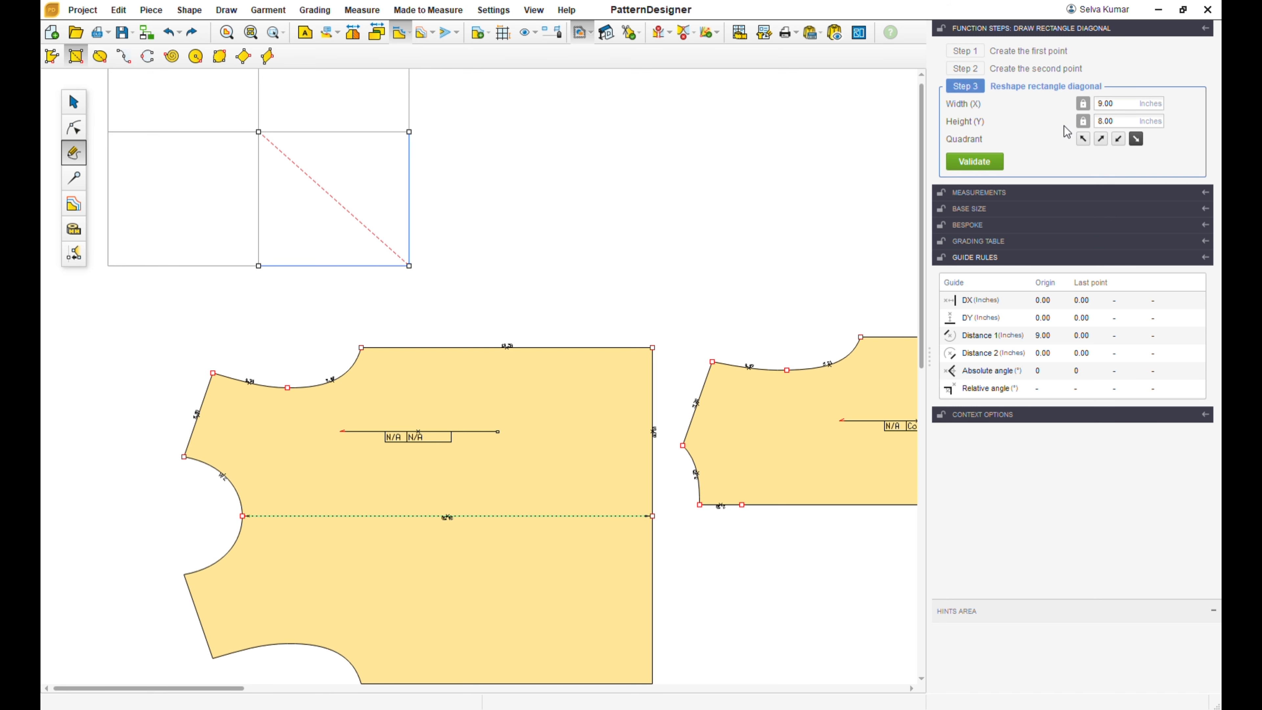
{"action": "left_click", "coordinate": [974, 161]}
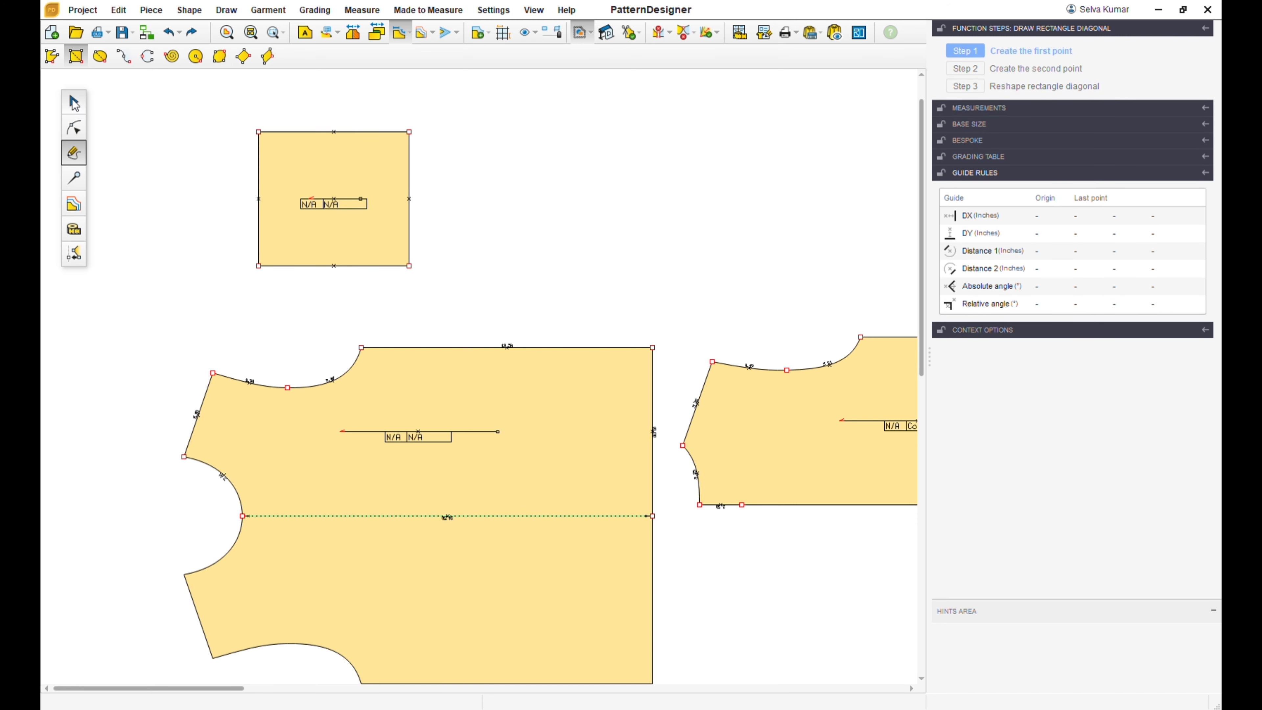
Select the new rectangle piece and display the lengths of its sides.
{"action": "key", "text": "Escape"}
{"action": "left_click", "coordinate": [363, 239]}
{"action": "scroll", "coordinate": [304, 182], "scroll_direction": "up", "scroll_amount": 4}
{"action": "left_click_drag", "start_coordinate": [333, 170], "coordinate": [421, 213]}
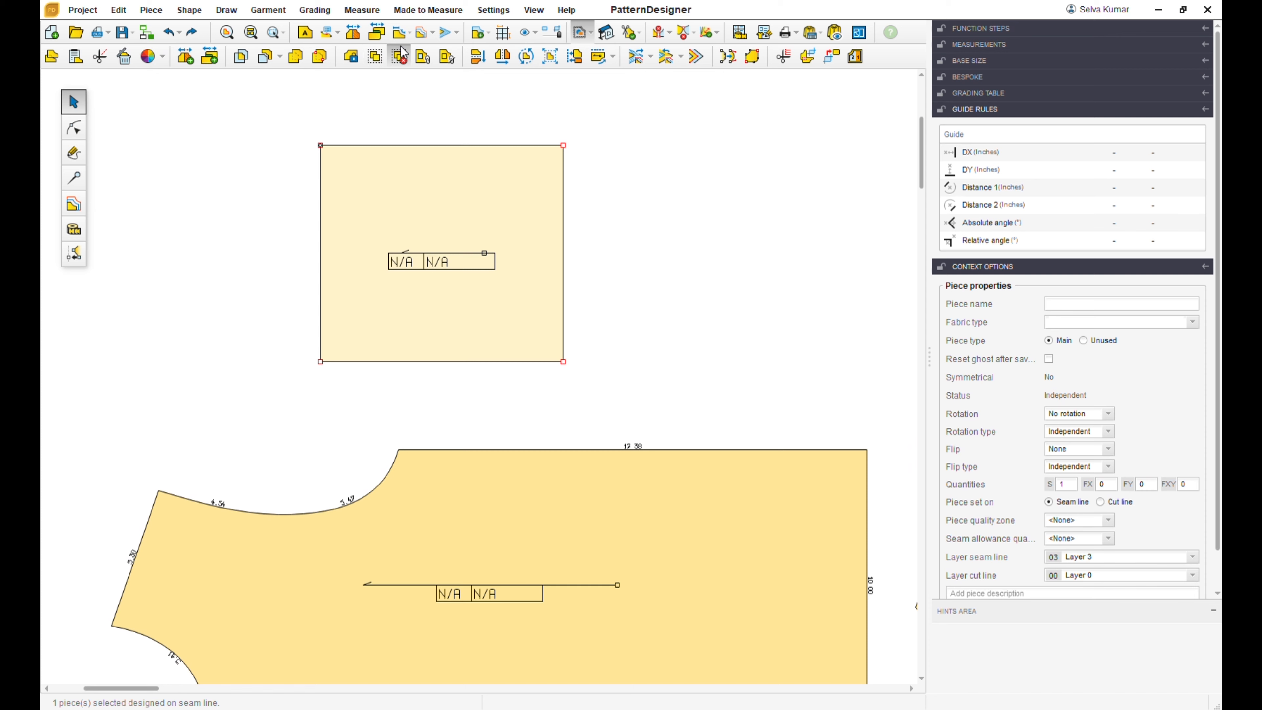
{"action": "scroll", "coordinate": [443, 232], "scroll_direction": "up", "scroll_amount": 1}
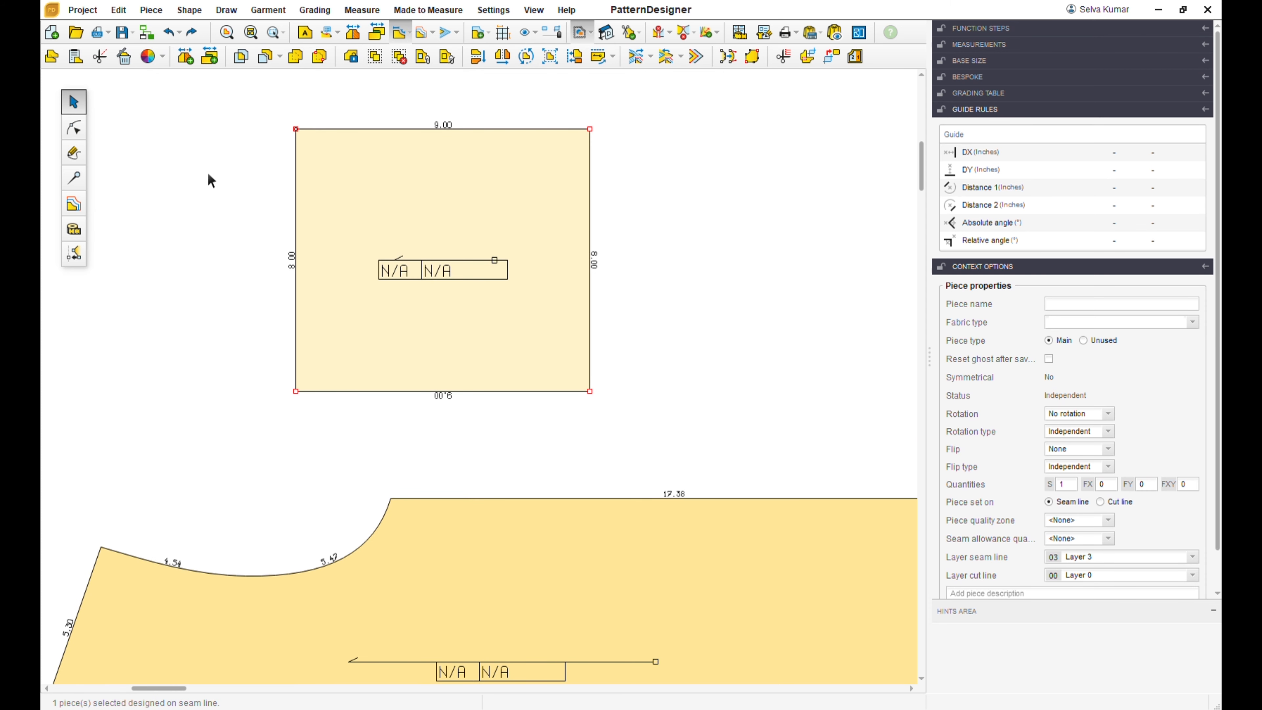
Add a point on the rectangle's right side, 1.5 inches below its upper corner.
{"action": "left_click", "coordinate": [75, 129]}
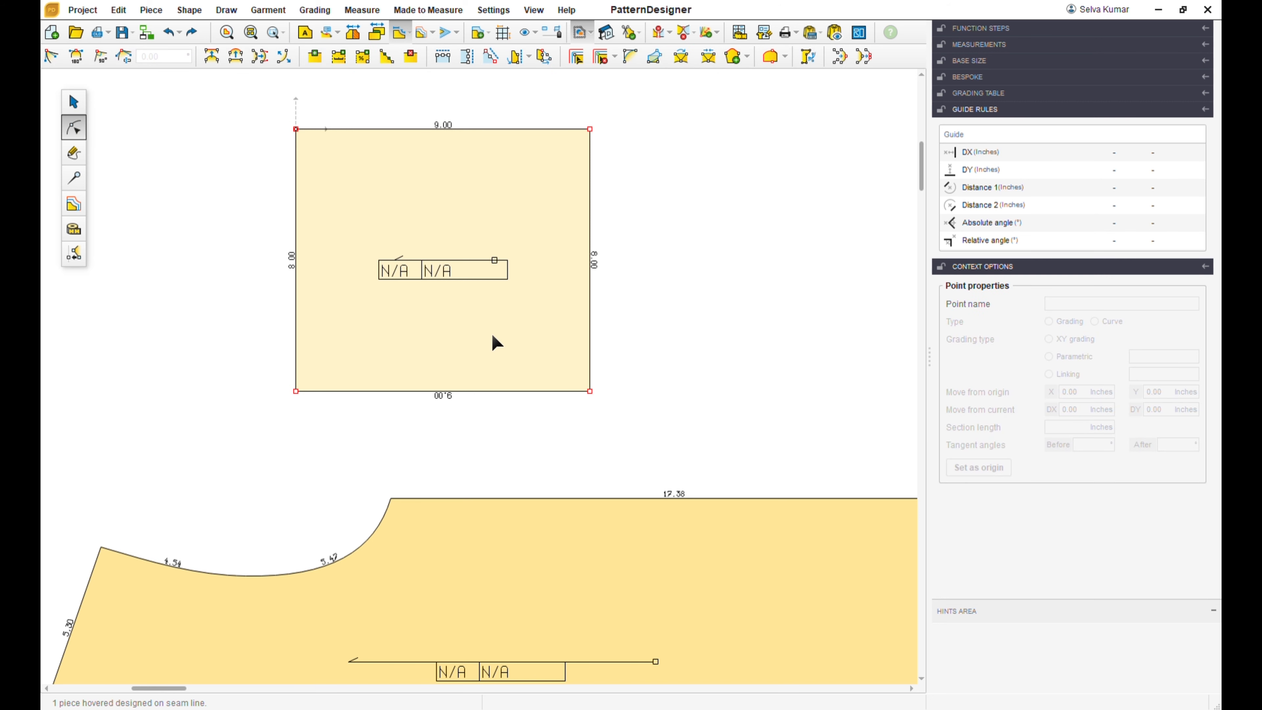
{"action": "left_click_drag", "start_coordinate": [546, 344], "coordinate": [628, 411]}
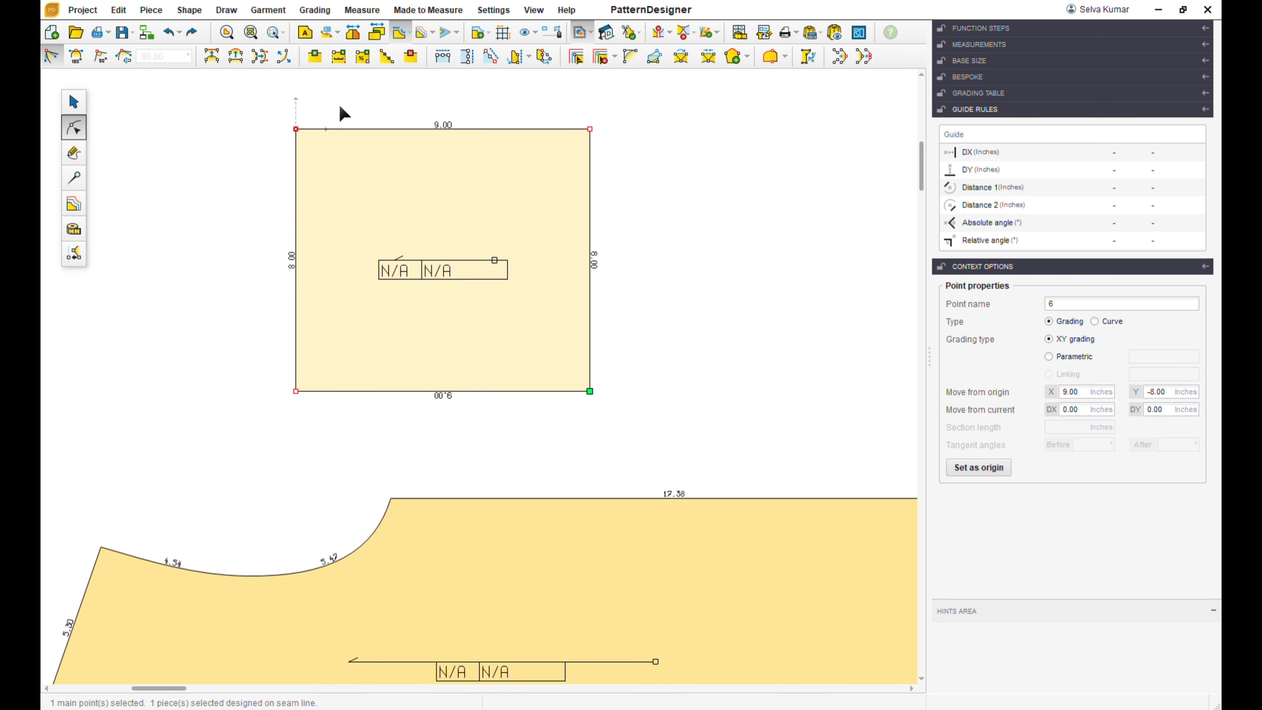
{"action": "left_click", "coordinate": [339, 56]}
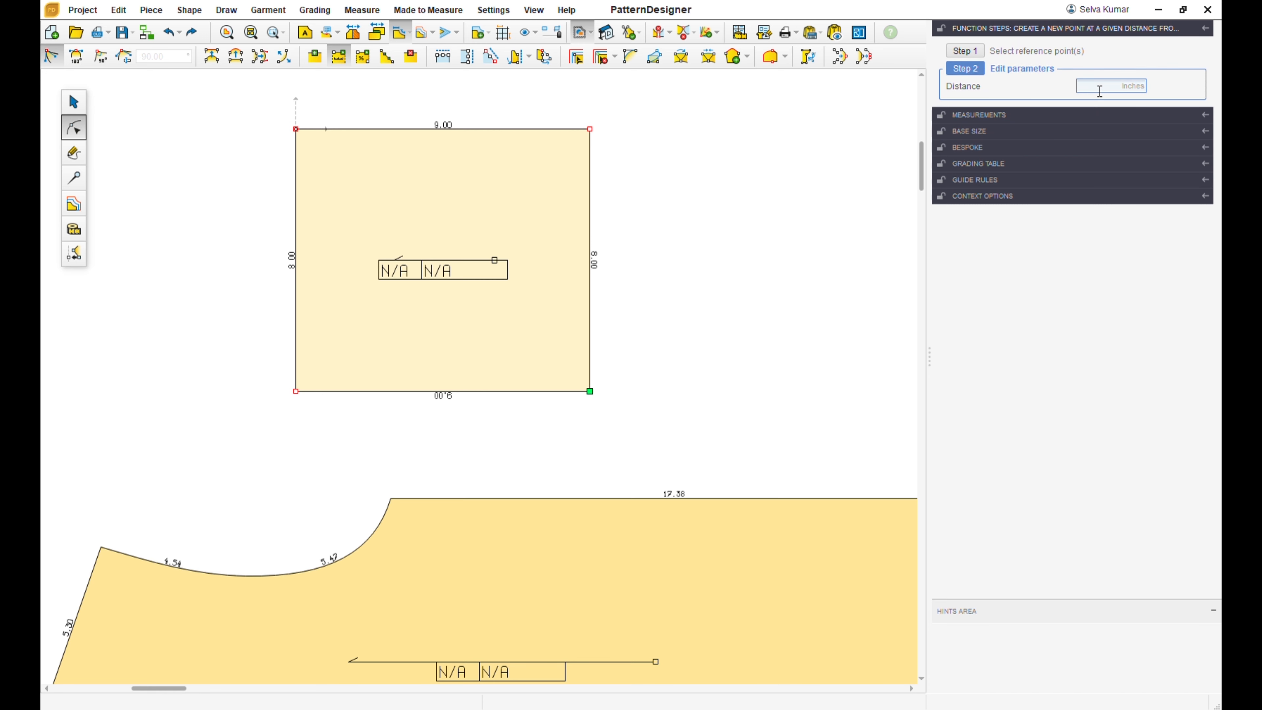
{"action": "type", "text": "1.5"}
{"action": "key", "text": "Return"}
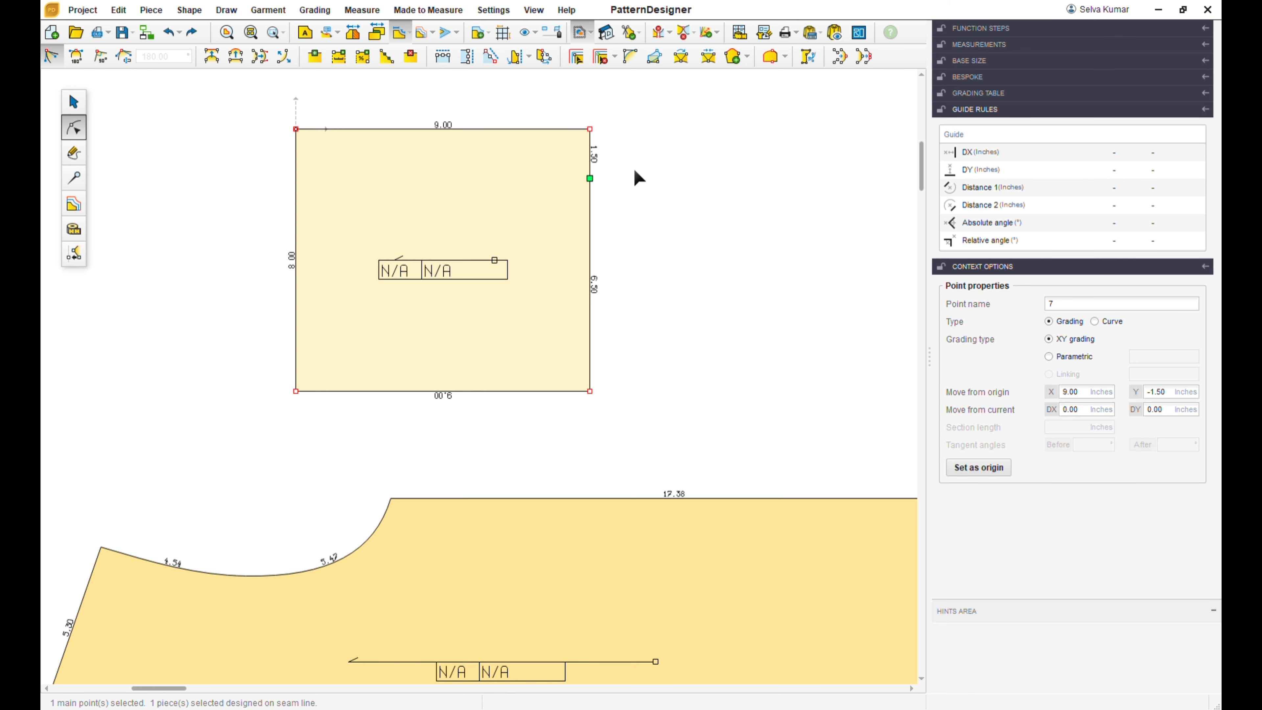
{"action": "left_click", "coordinate": [439, 177]}
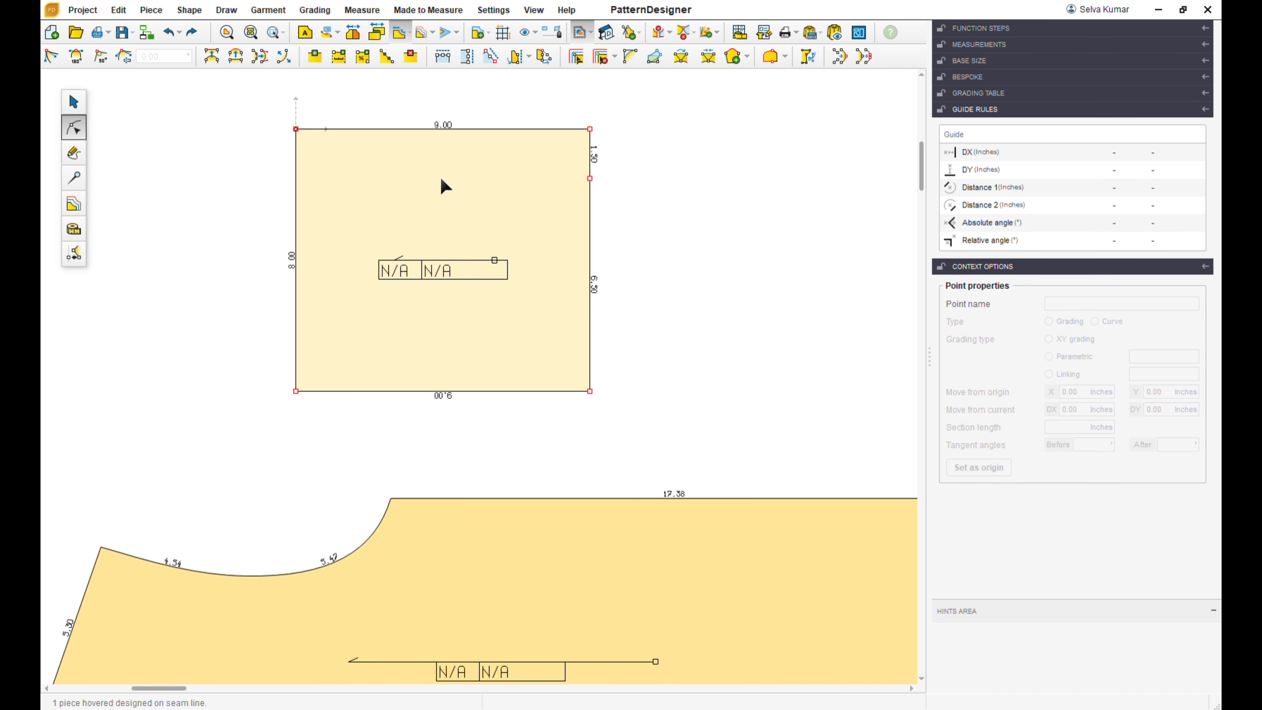
{"action": "scroll", "coordinate": [418, 157], "scroll_direction": "up", "scroll_amount": 2}
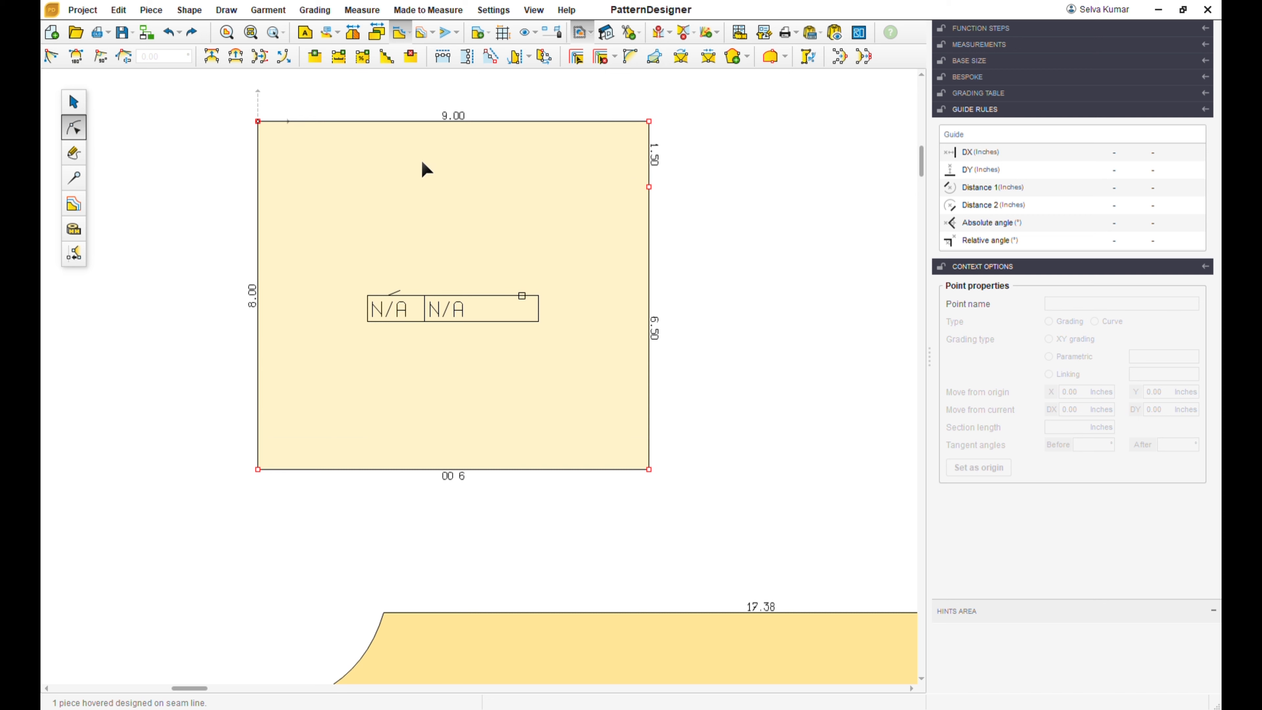
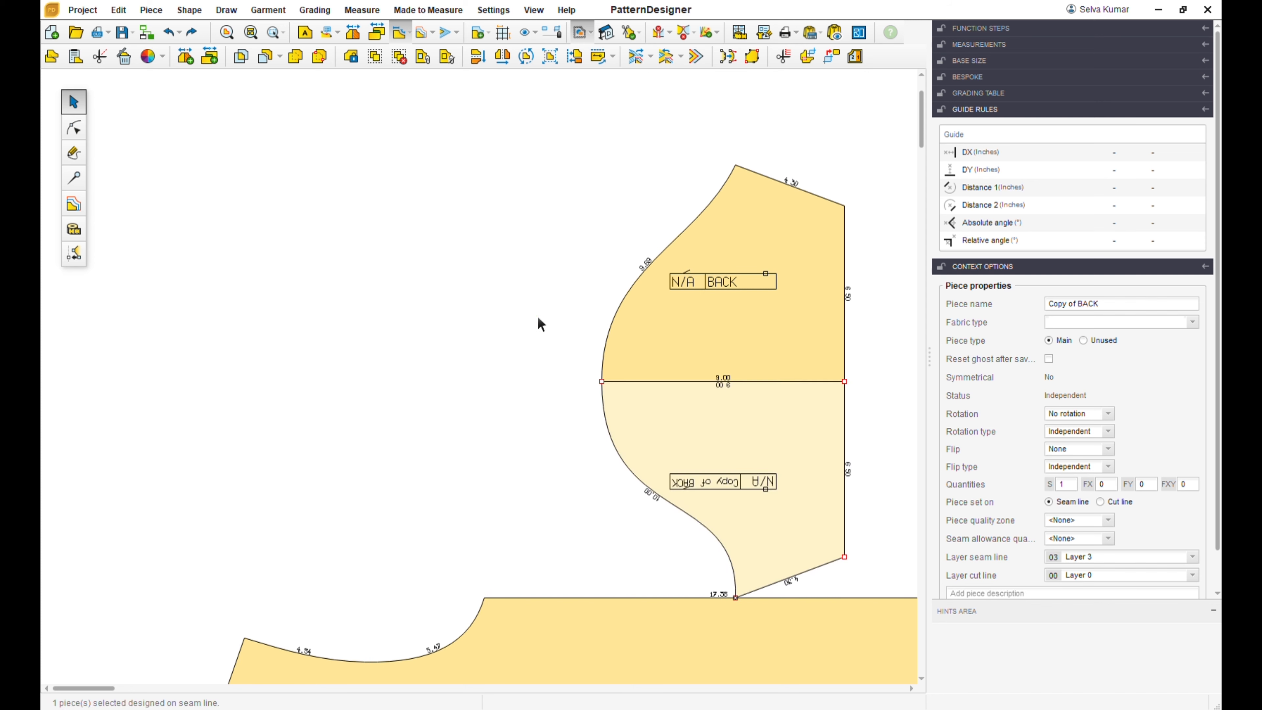
Merge the BACK and Copy of BACK sleeve halves into one piece and move it up and to the left.
{"action": "scroll", "coordinate": [592, 237], "scroll_direction": "down", "scroll_amount": 1}
{"action": "left_click", "coordinate": [622, 593]}
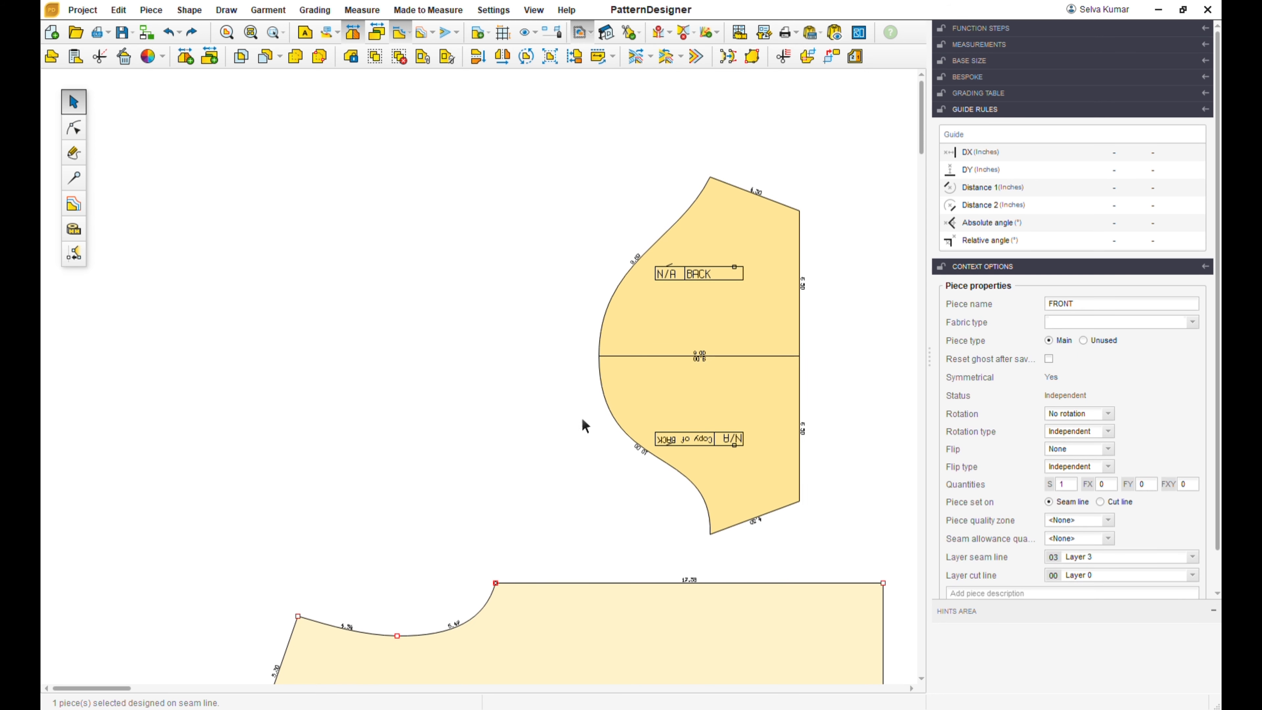
{"action": "left_click_drag", "start_coordinate": [536, 124], "coordinate": [871, 572]}
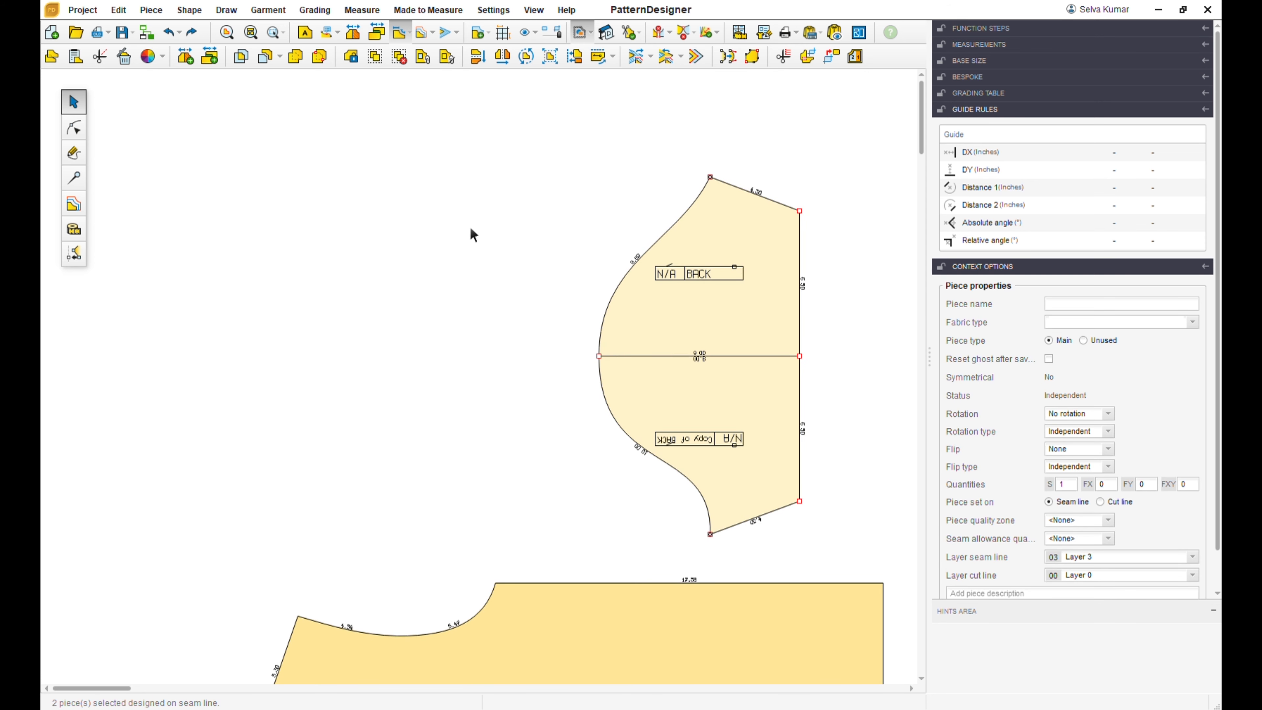
{"action": "left_click", "coordinate": [295, 56]}
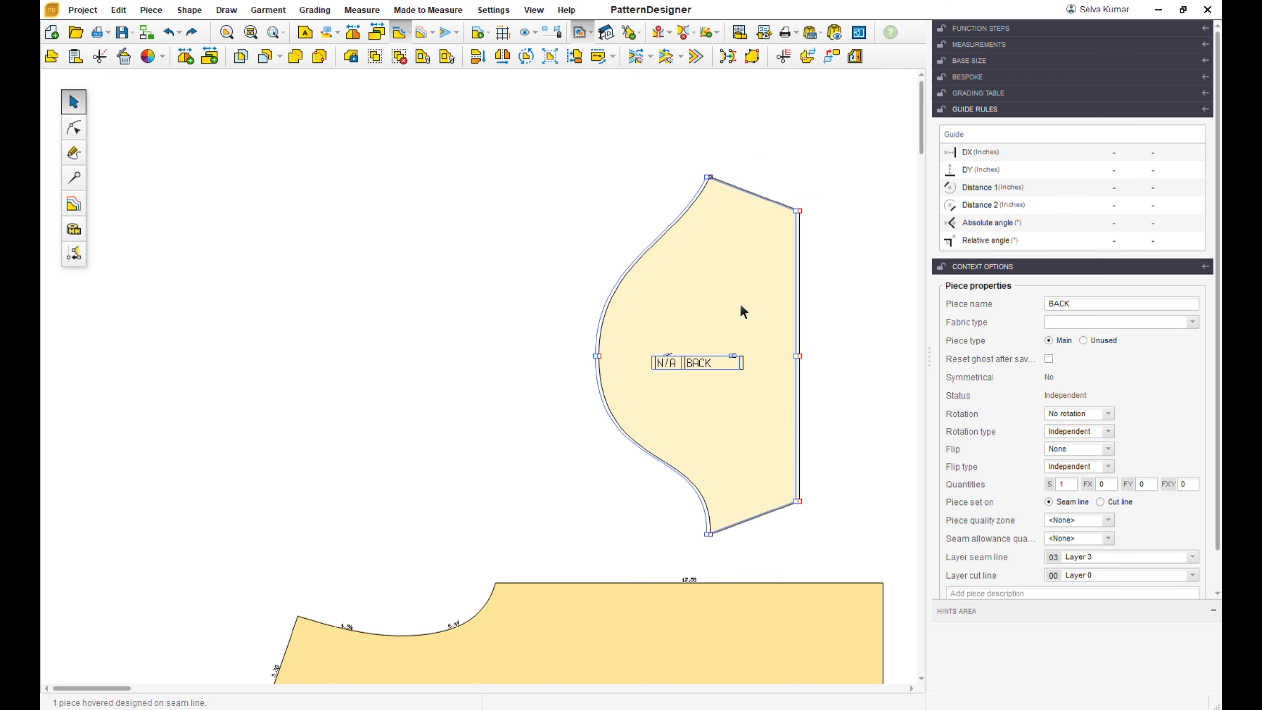
{"action": "left_click_drag", "start_coordinate": [739, 302], "coordinate": [614, 252]}
Create distance notches referenced to the sleeve's cap point and lower underarm corner, both at a distance of 3 inches.
{"action": "left_click", "coordinate": [74, 177]}
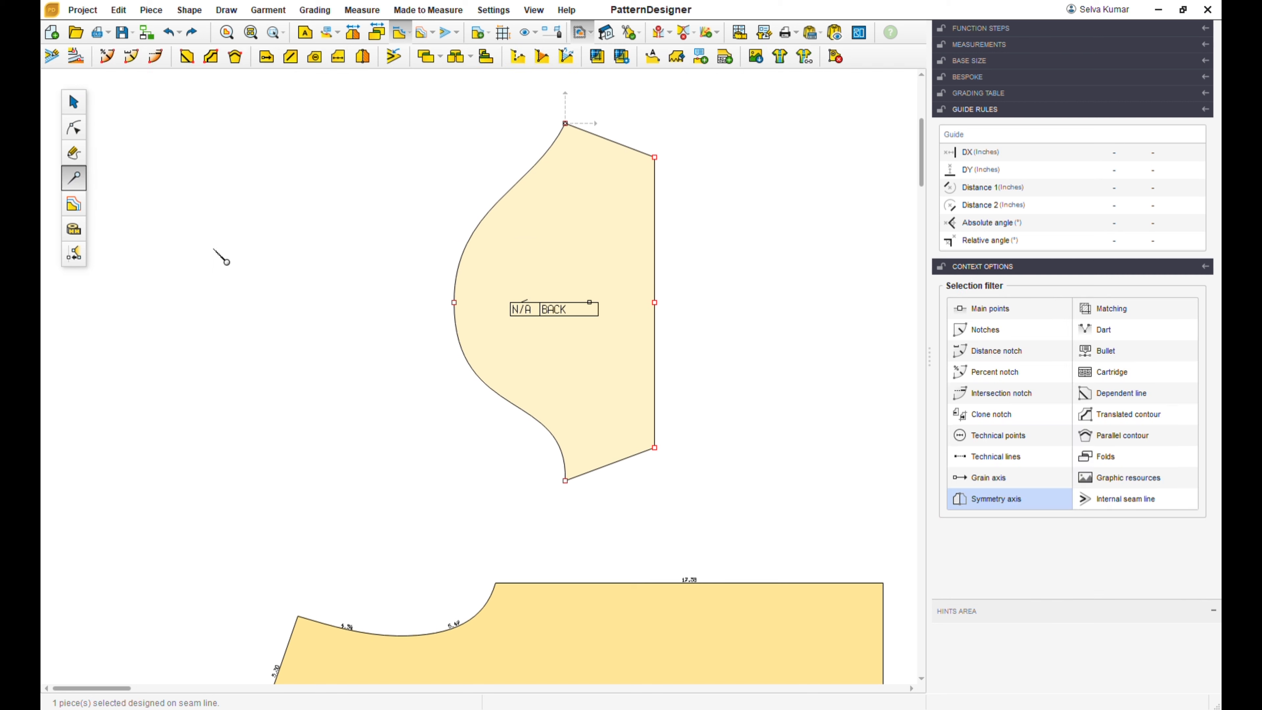
{"action": "left_click", "coordinate": [131, 56]}
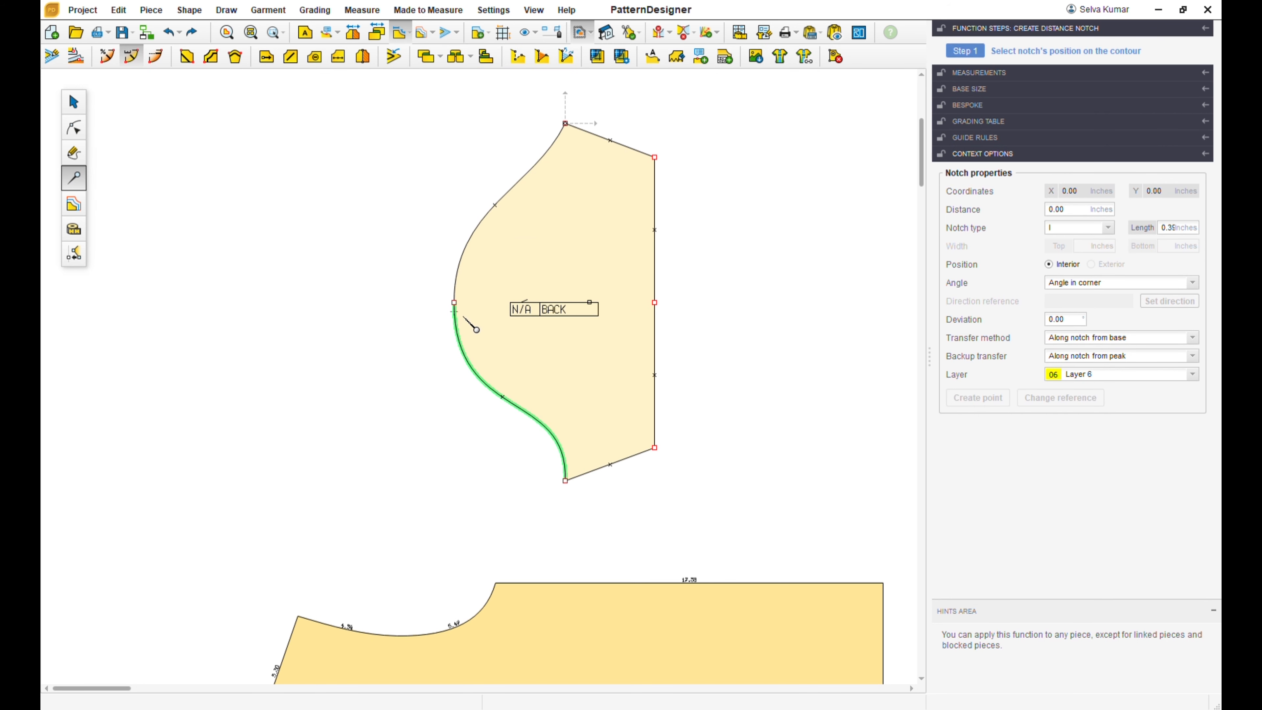
{"action": "left_click", "coordinate": [454, 302]}
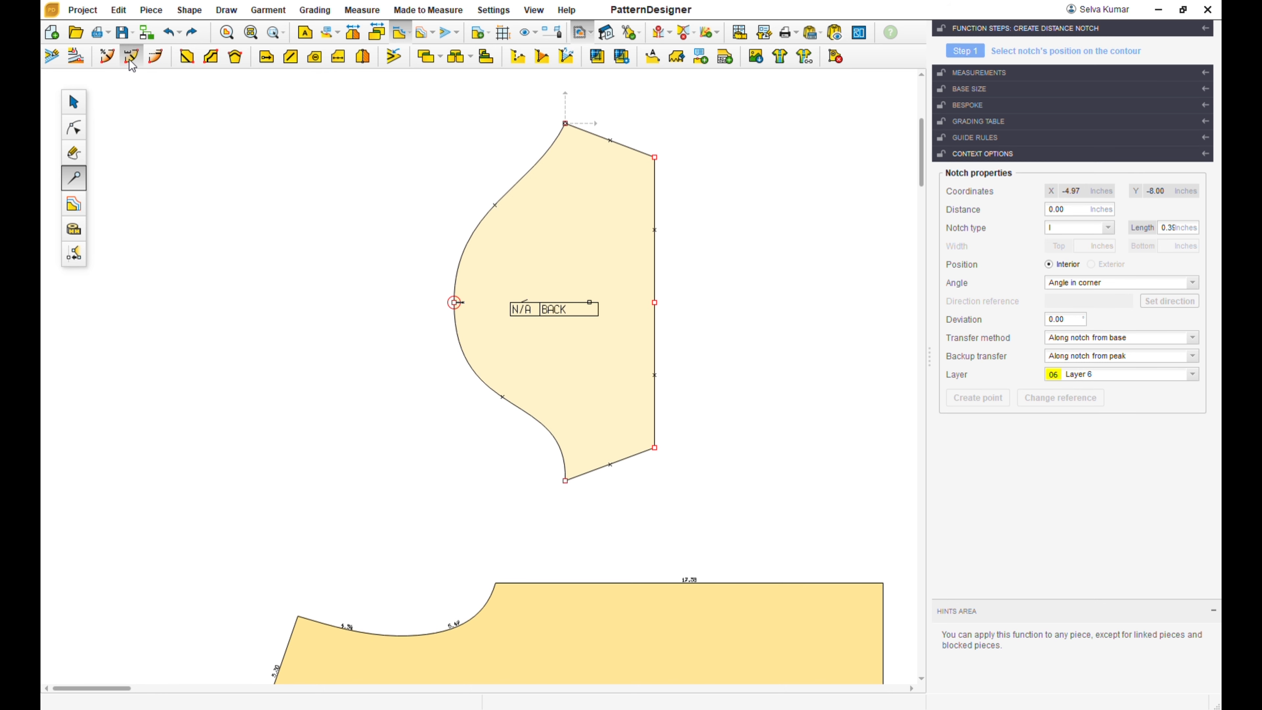
{"action": "left_click", "coordinate": [565, 480]}
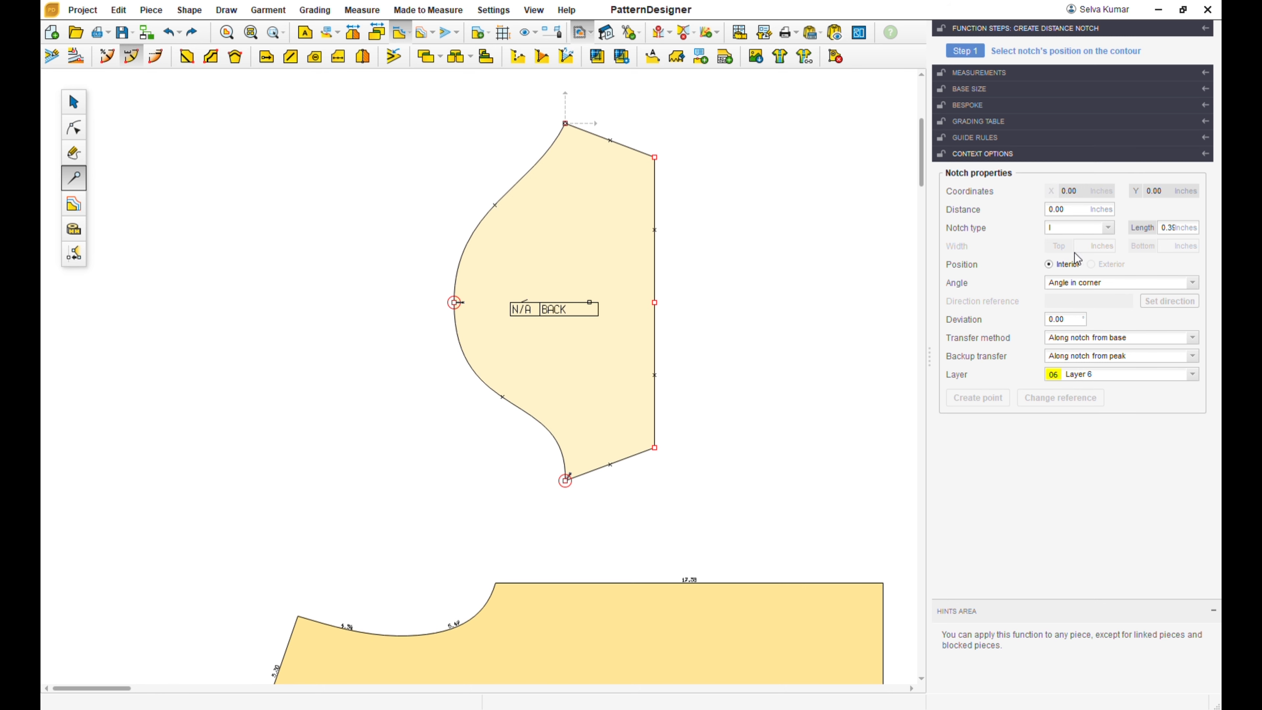
{"action": "left_click", "coordinate": [1084, 214]}
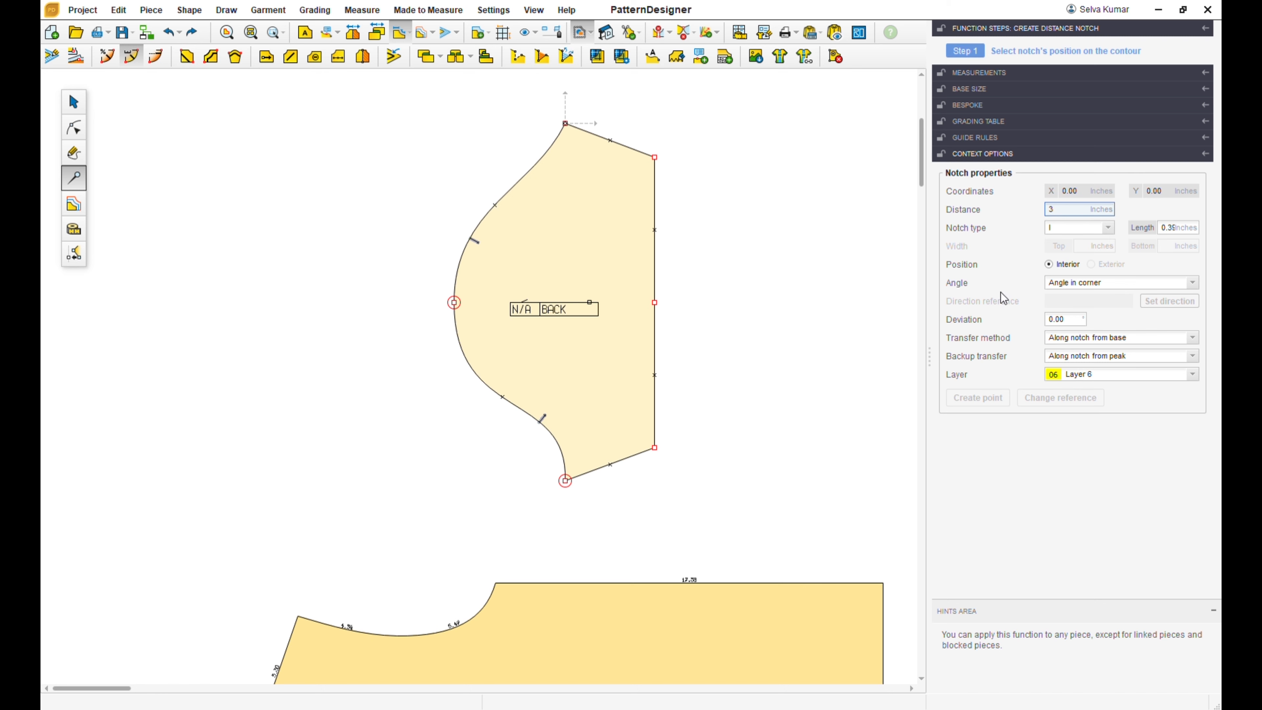
{"action": "key", "text": "Return"}
{"action": "left_click", "coordinate": [74, 102]}
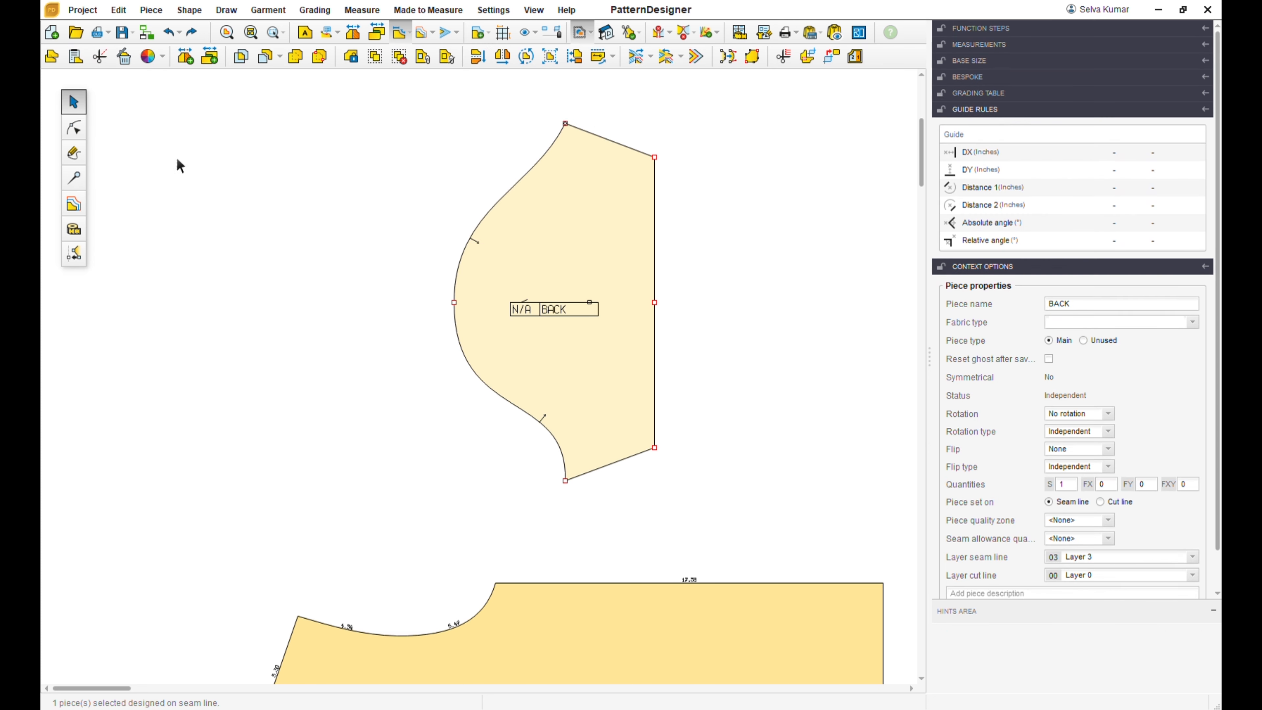
Delete the notch offset above the sleeve's cap point and place a distance notch directly on the cap point.
{"action": "left_click", "coordinate": [480, 321]}
{"action": "left_click", "coordinate": [74, 178]}
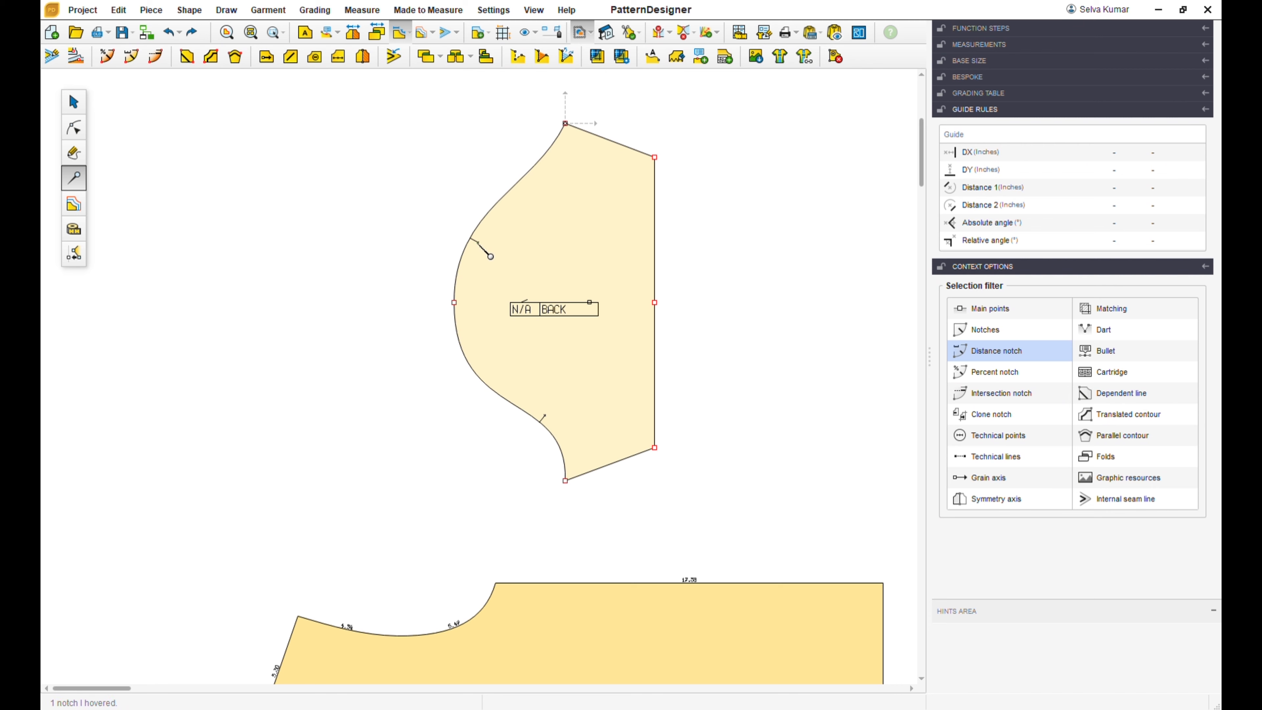
{"action": "left_click", "coordinate": [492, 257]}
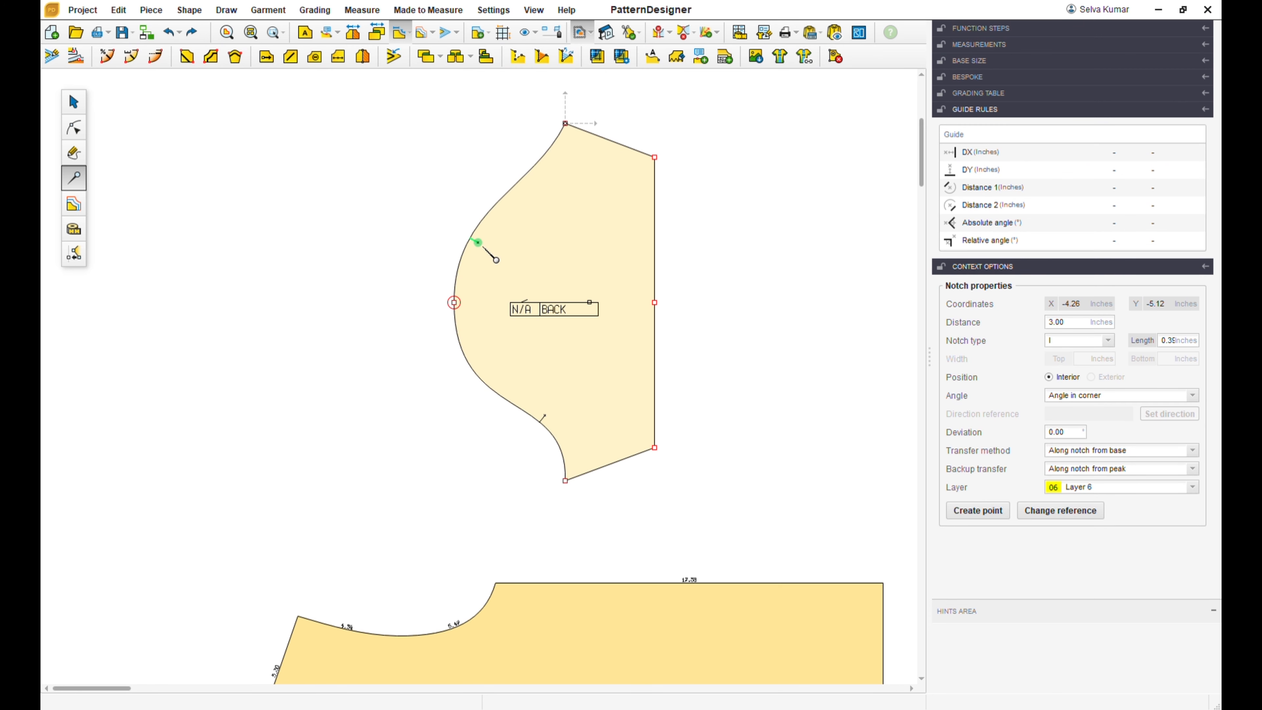
{"action": "key", "text": "Delete"}
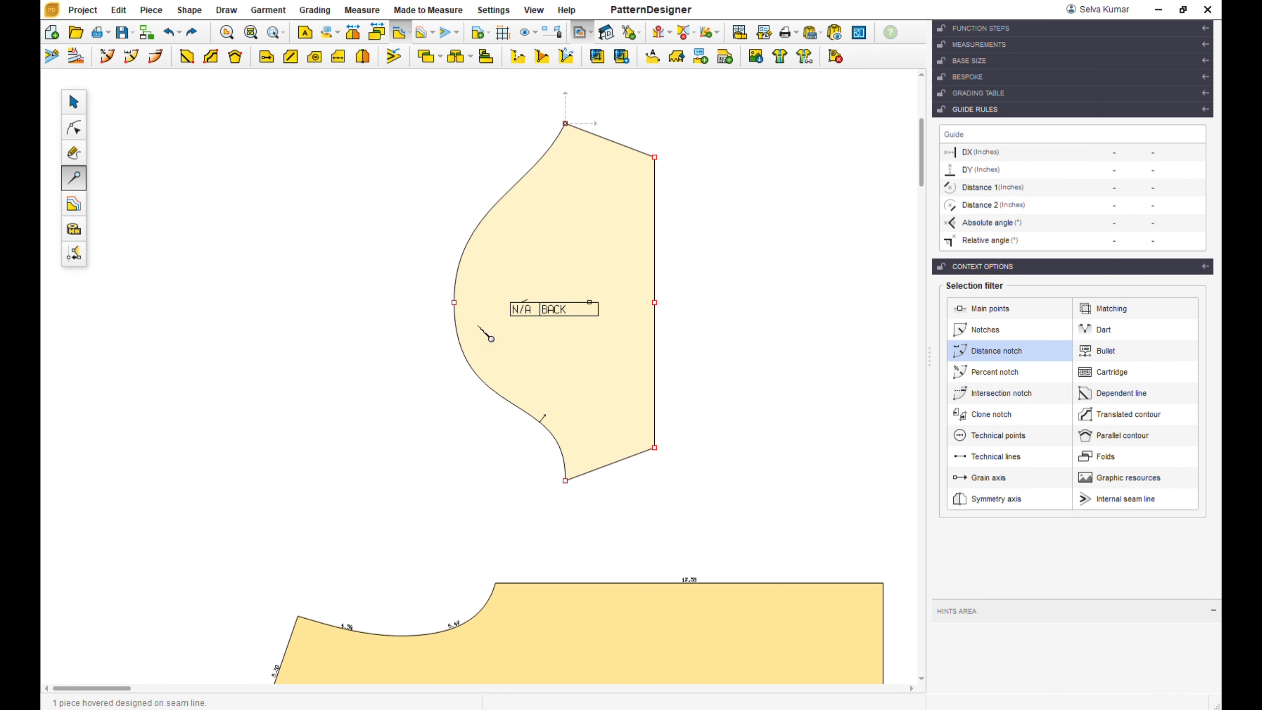
{"action": "left_click", "coordinate": [131, 56]}
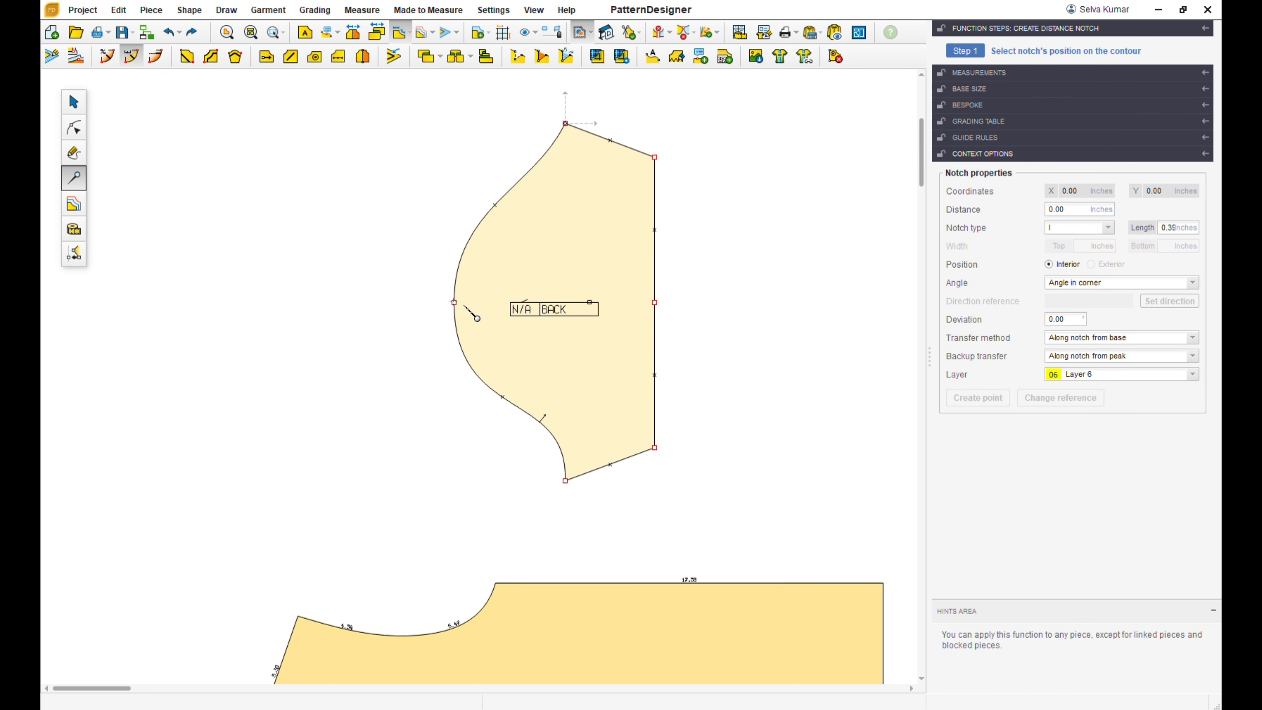
{"action": "left_click", "coordinate": [453, 302]}
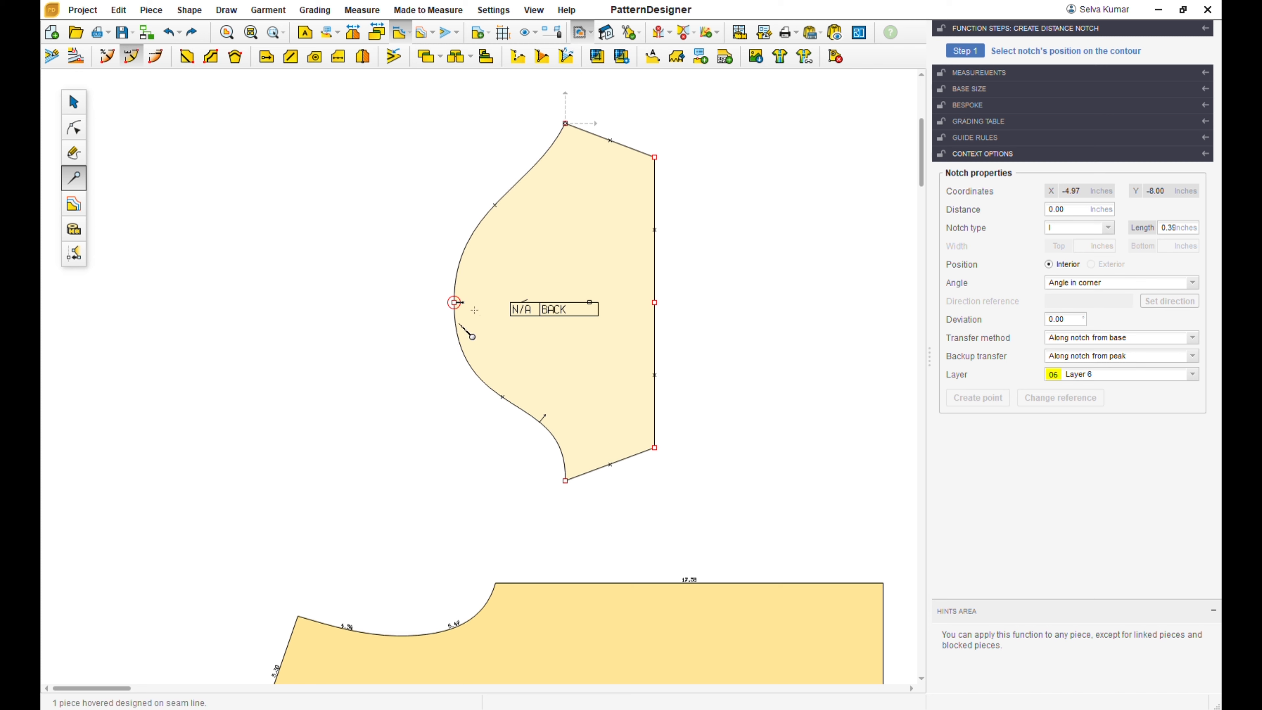
{"action": "left_click", "coordinate": [74, 102]}
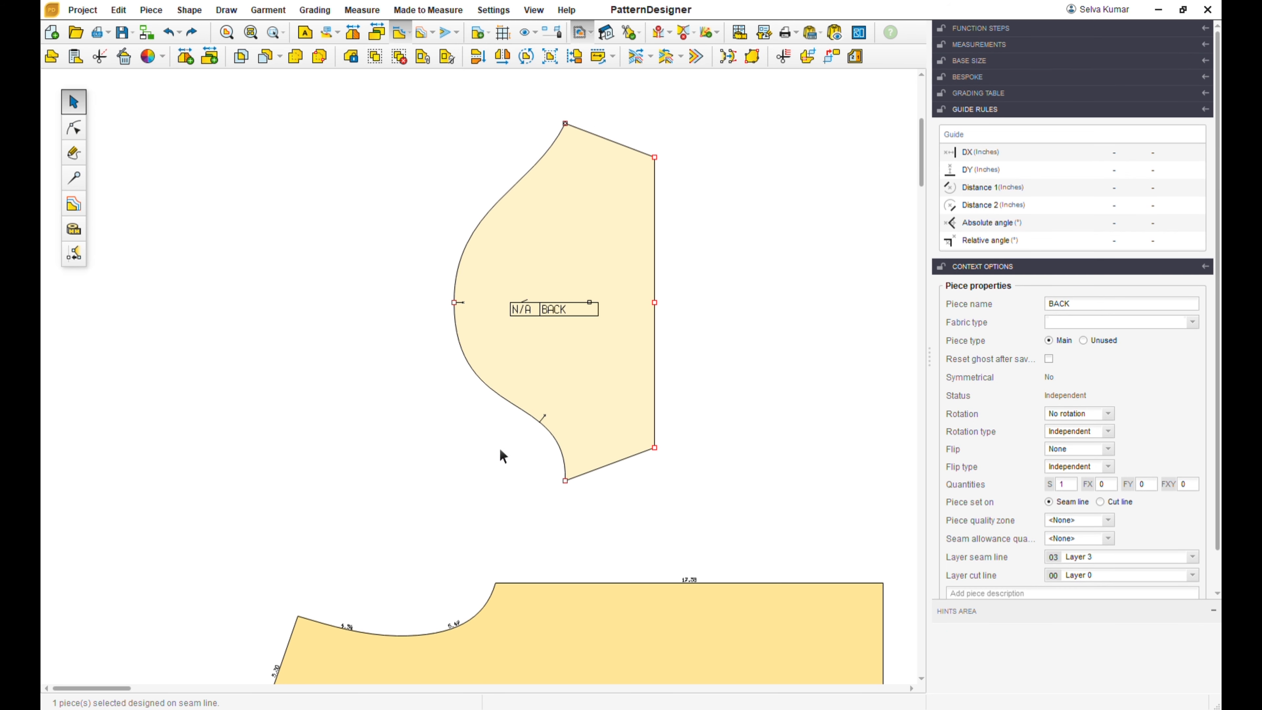
Create a distance notch on the FRONT piece's upper armhole, referenced to the underarm corner, with a distance of -3 inches.
{"action": "scroll", "coordinate": [495, 441], "scroll_direction": "down", "scroll_amount": 1}
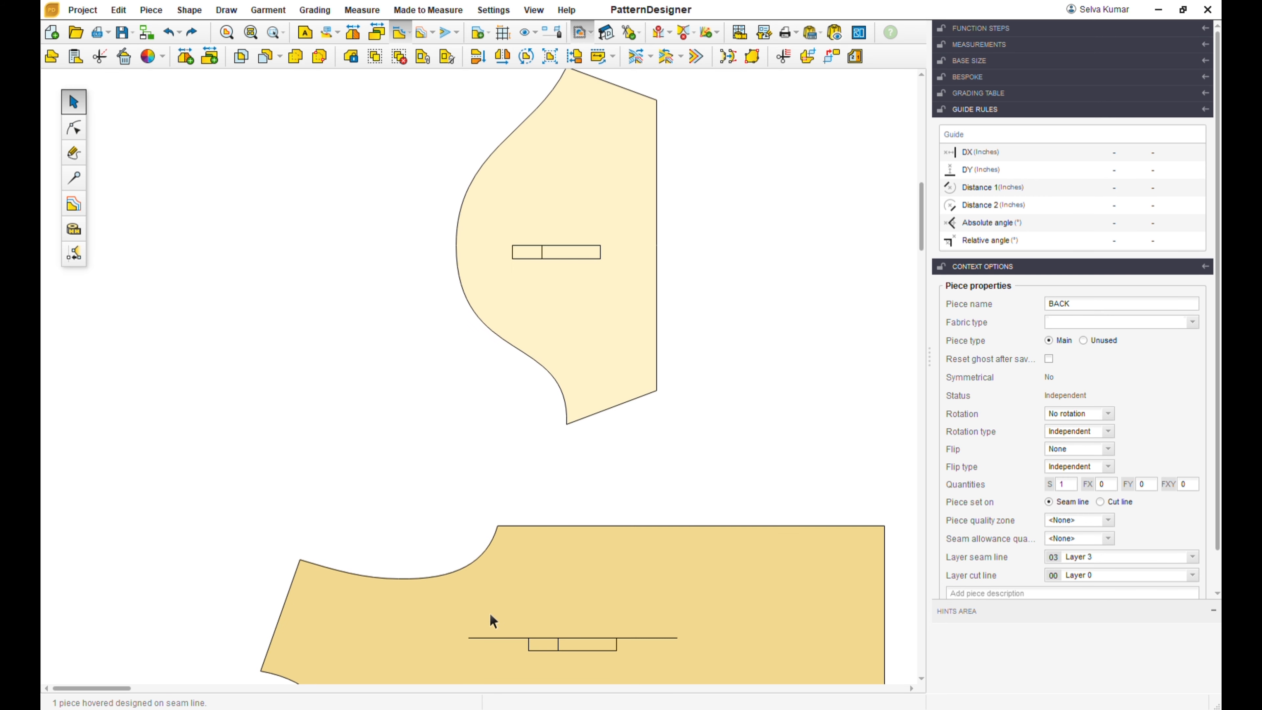
{"action": "scroll", "coordinate": [476, 627], "scroll_direction": "up", "scroll_amount": 2, "text": "ctrl"}
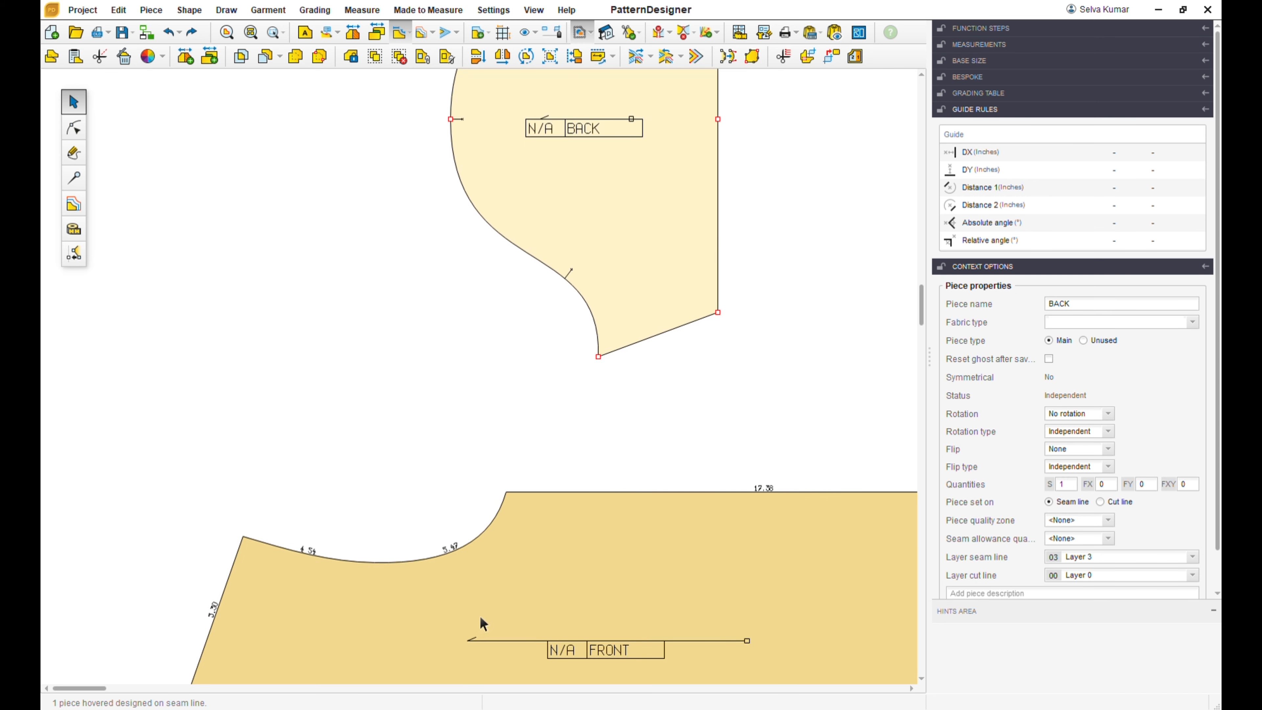
{"action": "scroll", "coordinate": [472, 626], "scroll_direction": "up", "scroll_amount": 1, "text": "ctrl"}
{"action": "left_click", "coordinate": [538, 466]}
{"action": "left_click", "coordinate": [73, 178]}
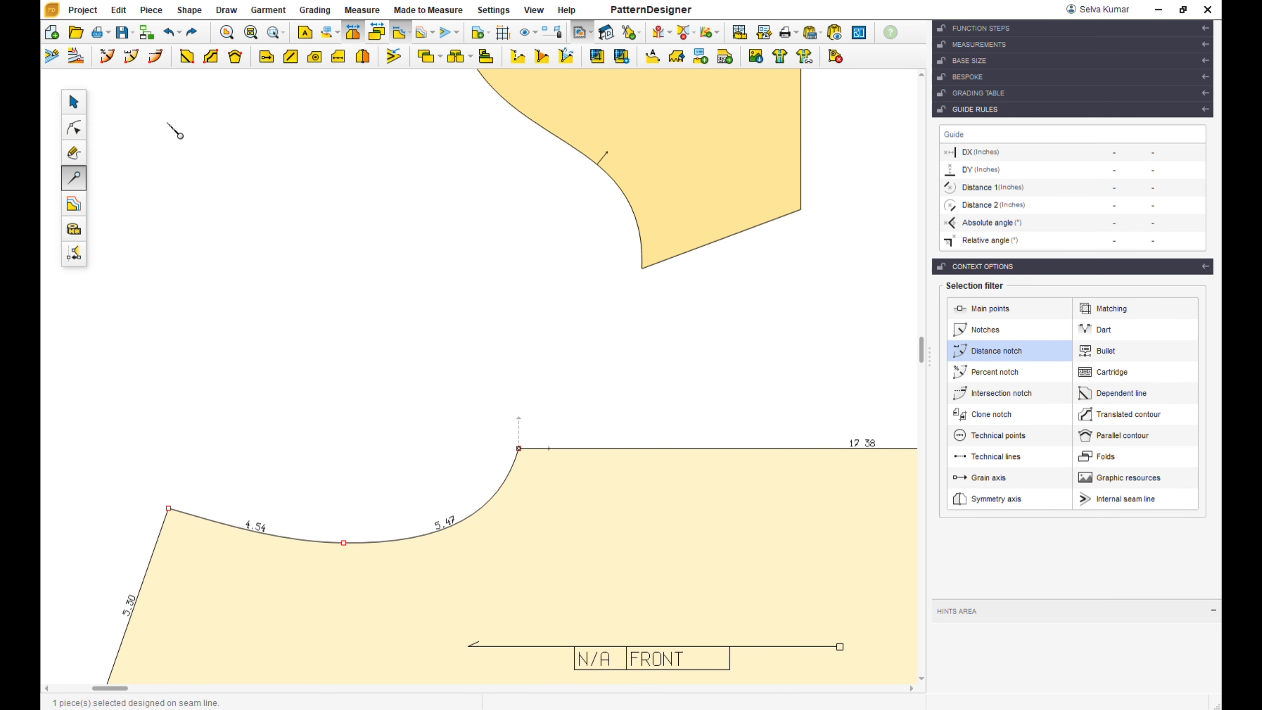
{"action": "left_click", "coordinate": [131, 56]}
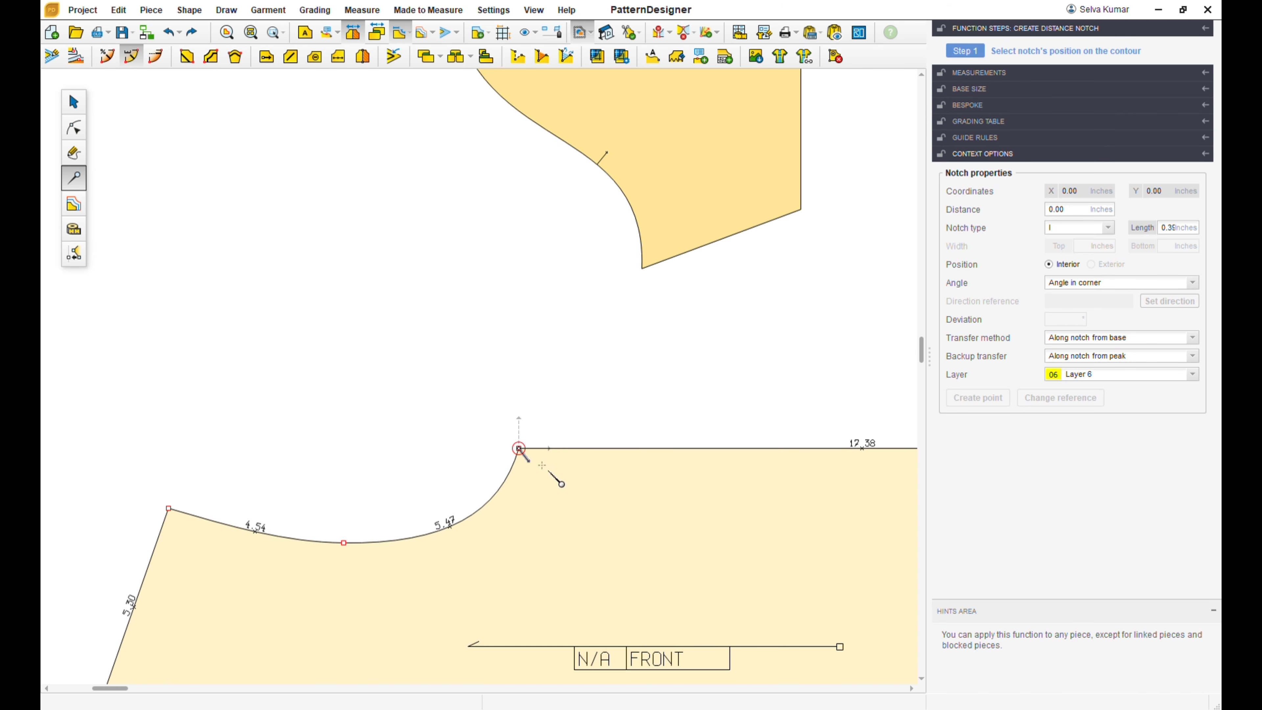
{"action": "double_click", "coordinate": [1073, 213]}
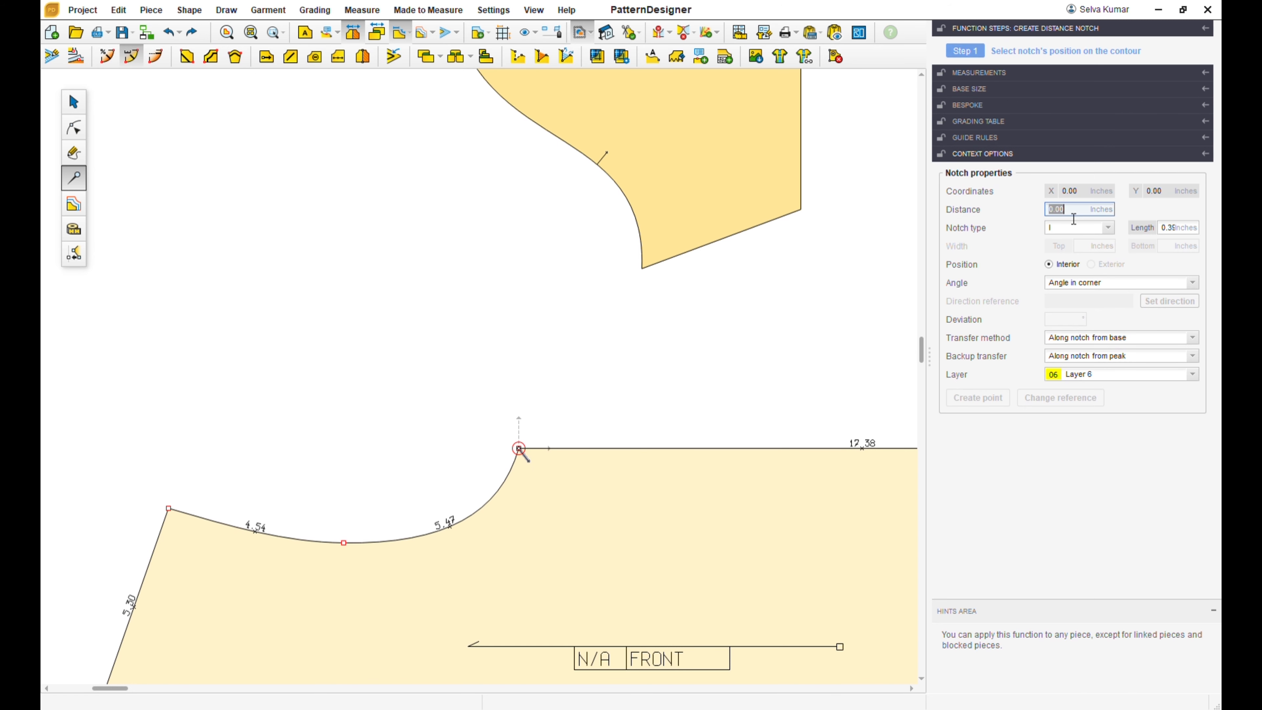
{"action": "type", "text": "-3"}
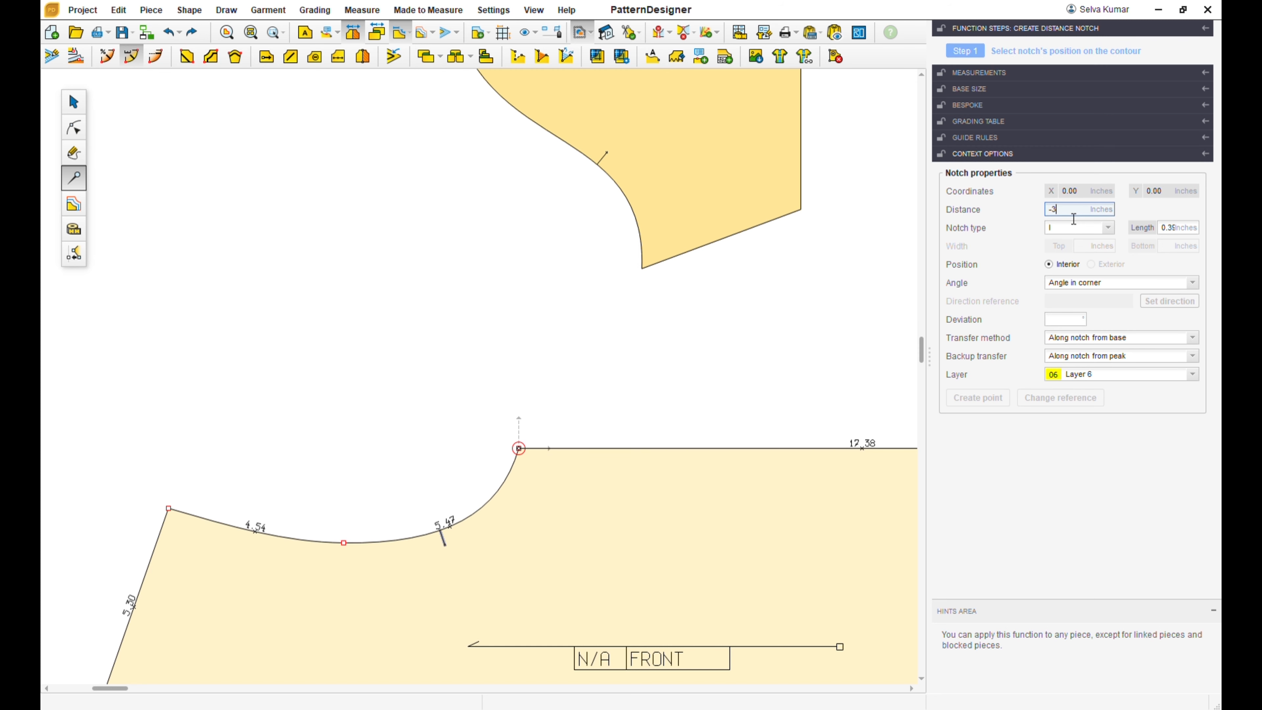
{"action": "key", "text": "Return"}
{"action": "key", "text": "Escape"}
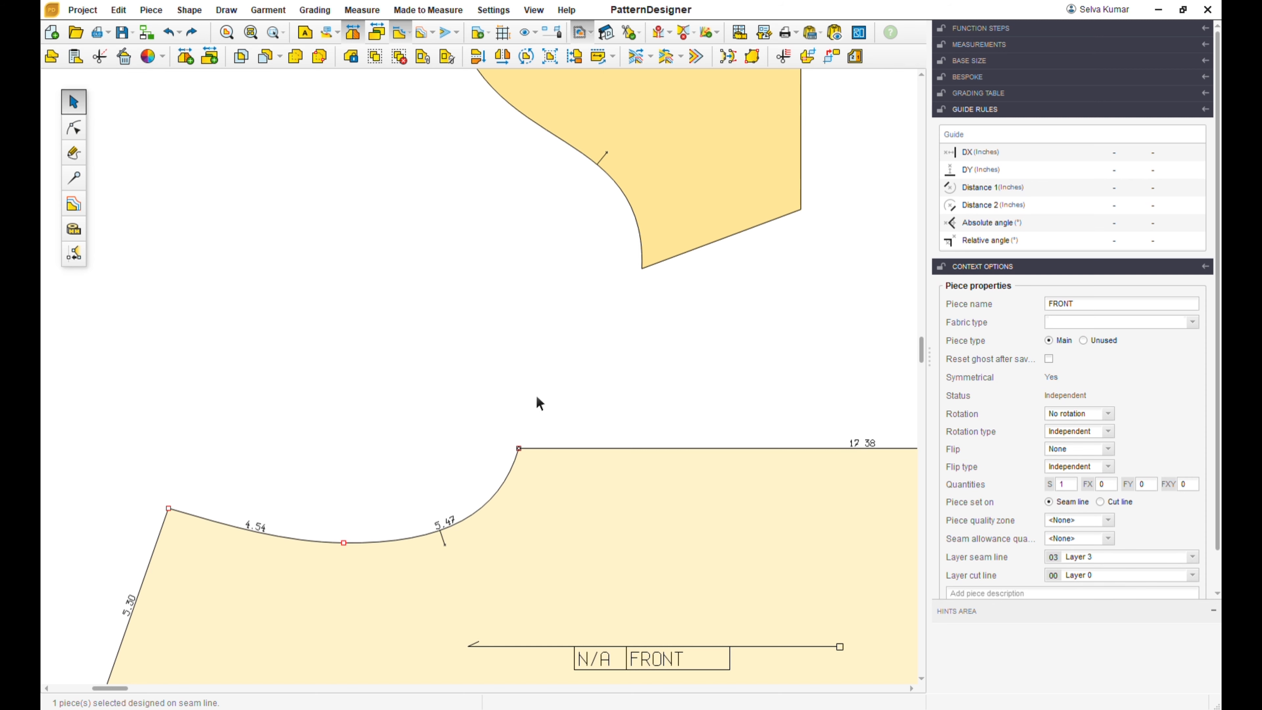
Move the sleeve and FRONT pieces so the sleeve sits just above the front's upper armhole.
{"action": "scroll", "coordinate": [566, 335], "scroll_direction": "down", "scroll_amount": 5}
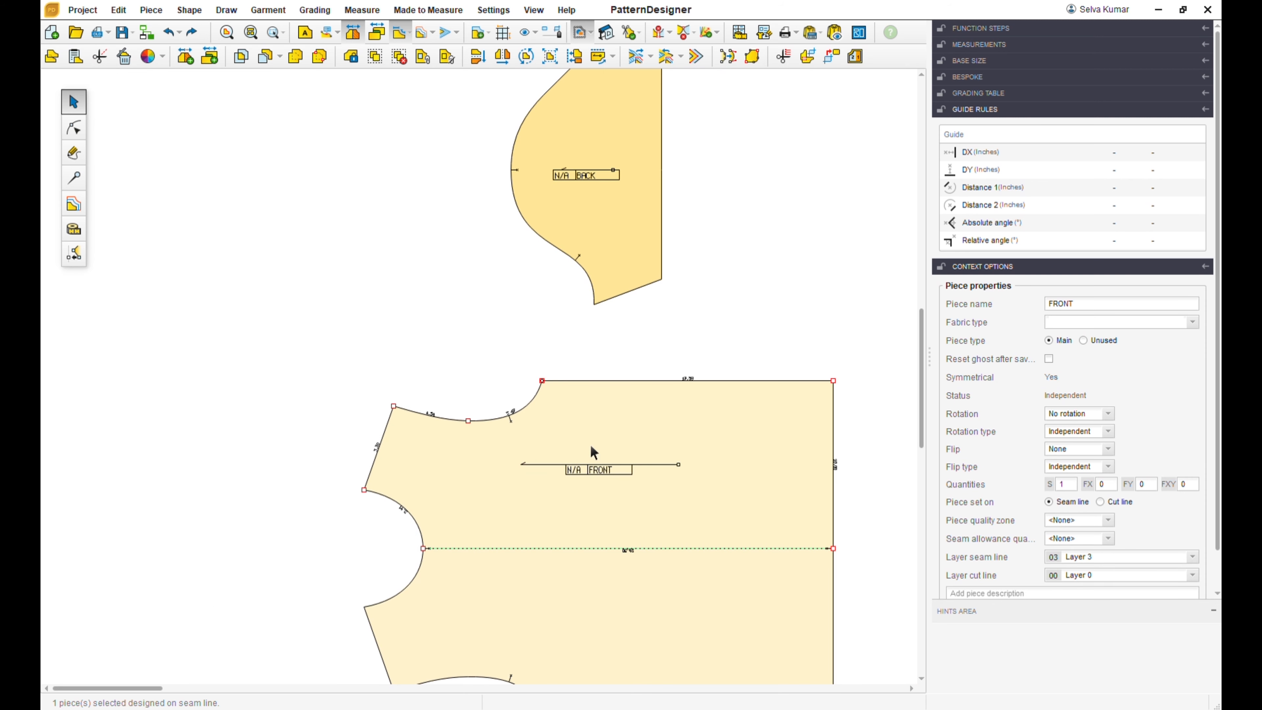
{"action": "left_click_drag", "start_coordinate": [566, 229], "coordinate": [545, 287]}
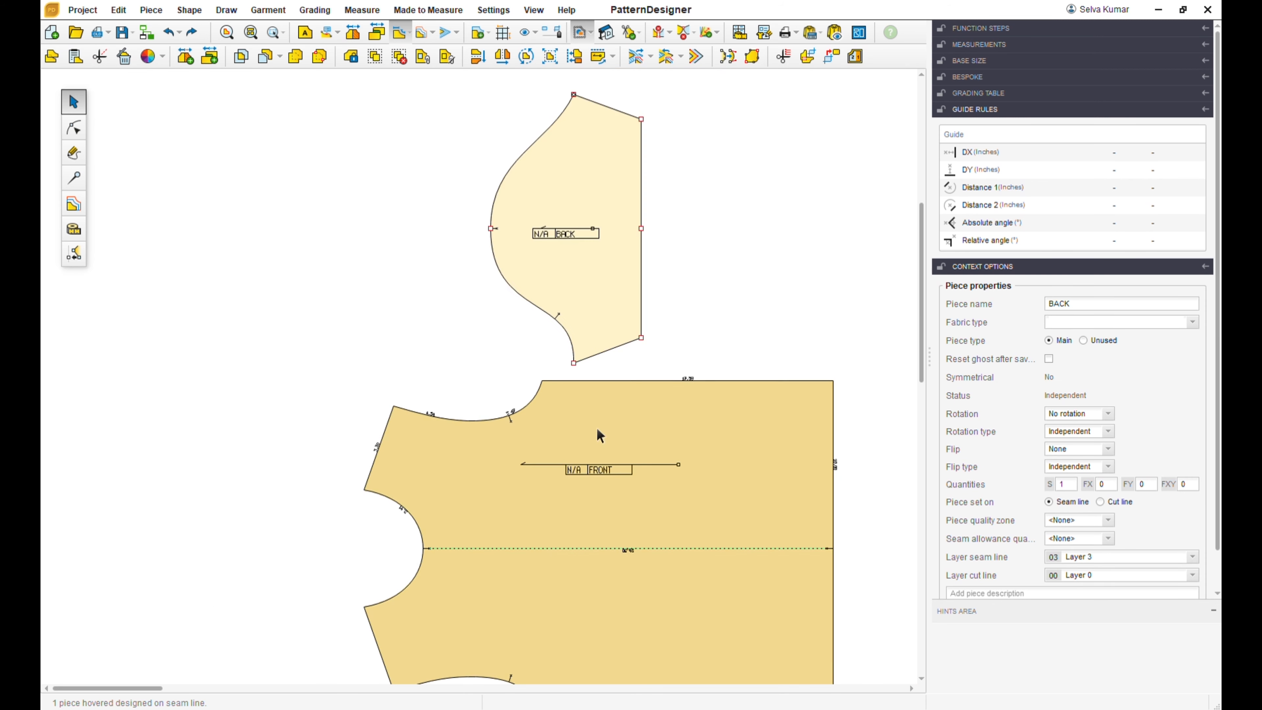
{"action": "left_click_drag", "start_coordinate": [597, 427], "coordinate": [589, 455]}
{"action": "left_click_drag", "start_coordinate": [545, 321], "coordinate": [481, 320]}
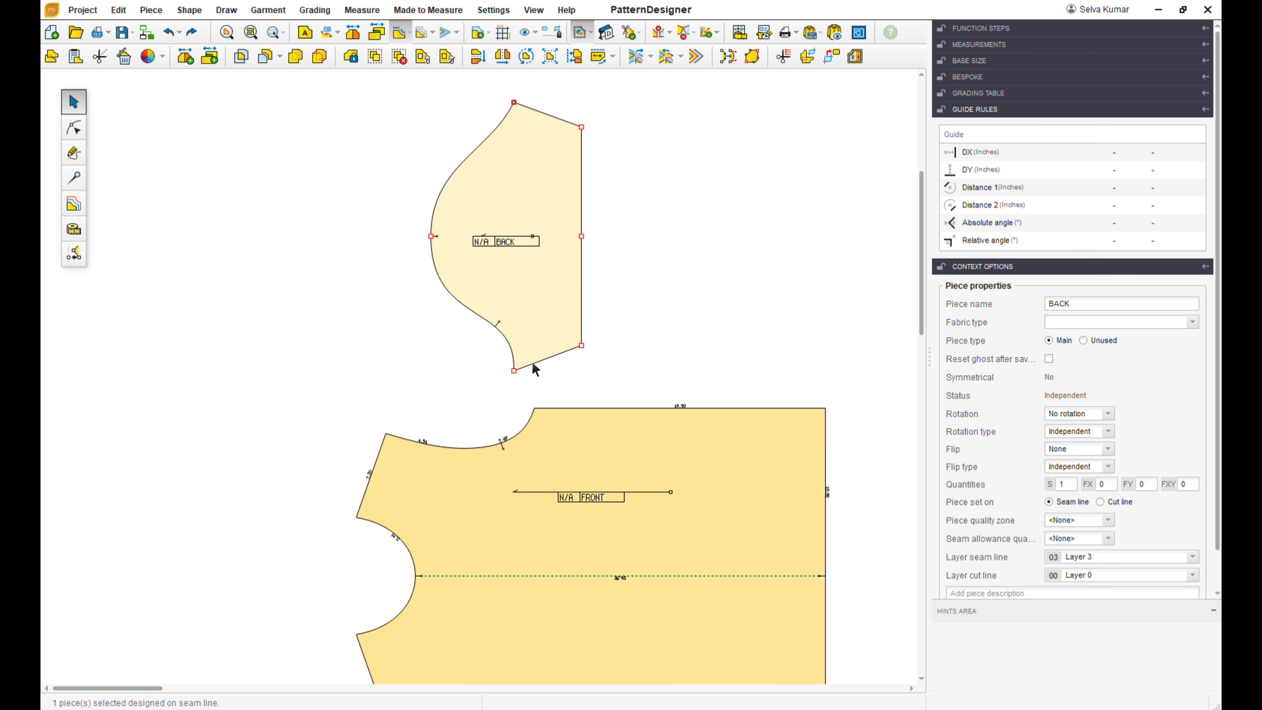
{"action": "scroll", "coordinate": [533, 367], "scroll_direction": "up", "scroll_amount": 2}
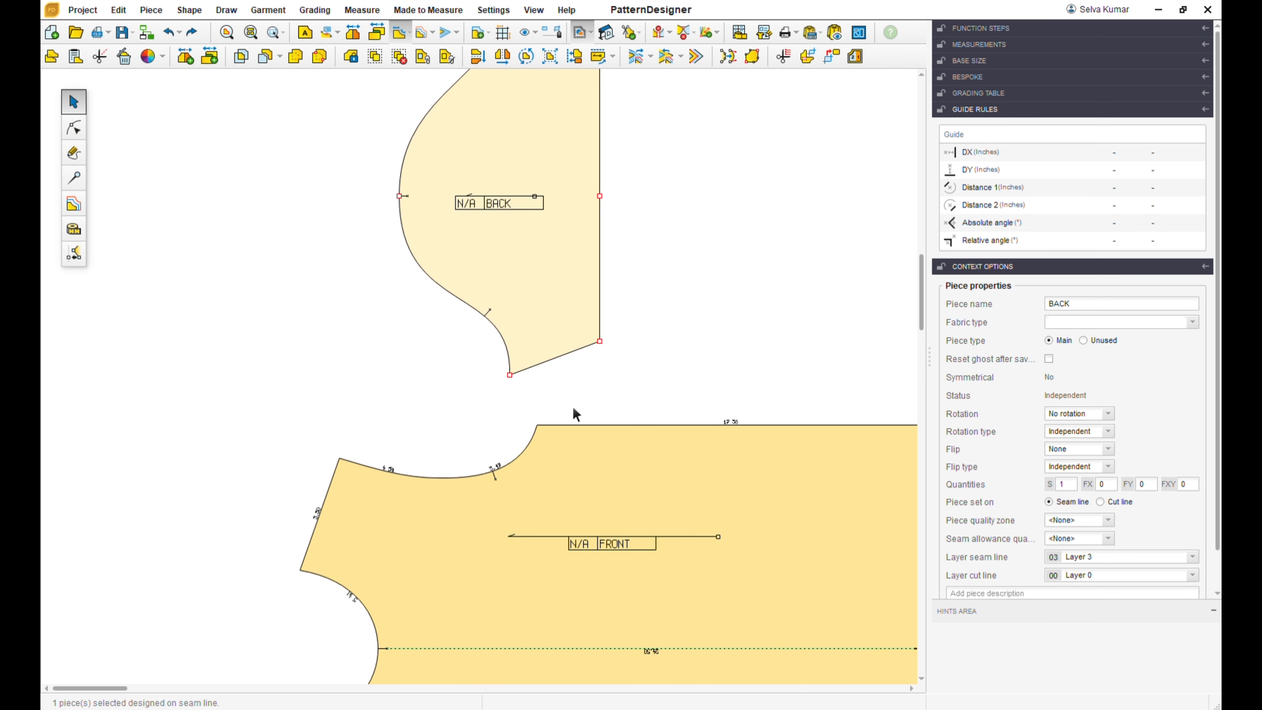
{"action": "scroll", "coordinate": [573, 408], "scroll_direction": "up", "scroll_amount": 1}
{"action": "left_click_drag", "start_coordinate": [556, 302], "coordinate": [620, 331]}
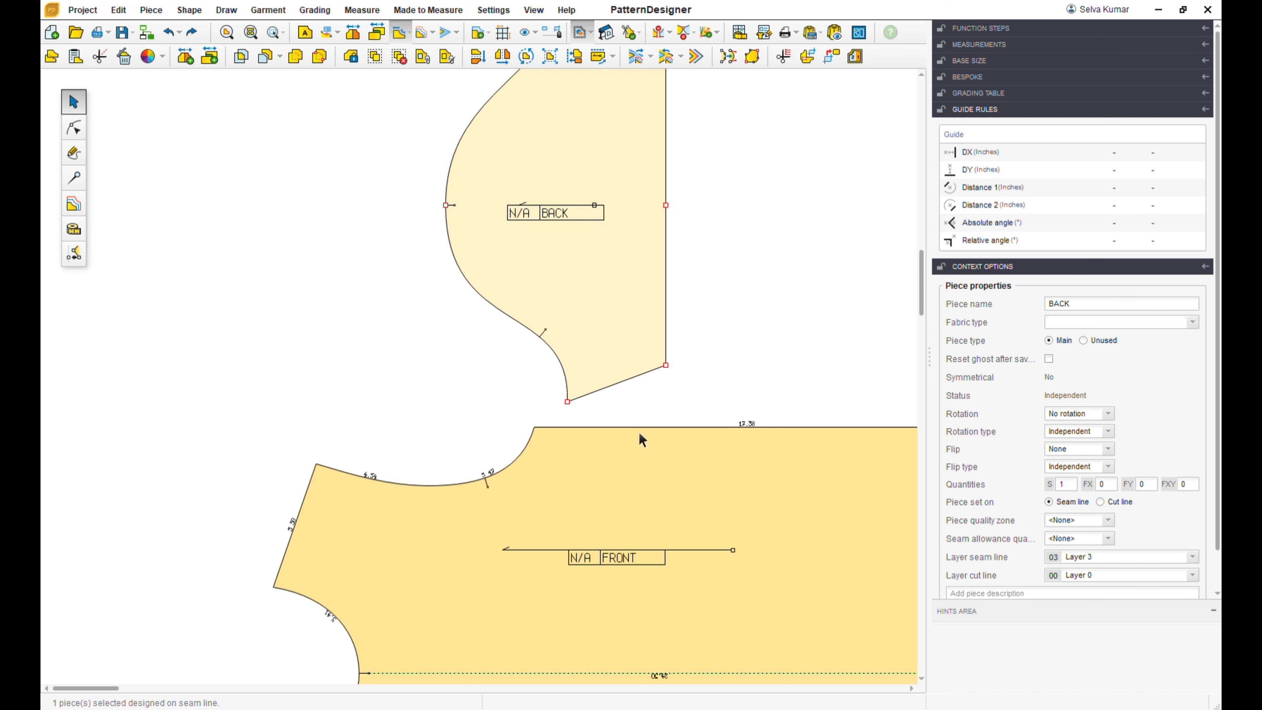
{"action": "scroll", "coordinate": [703, 457], "scroll_direction": "up", "scroll_amount": 1}
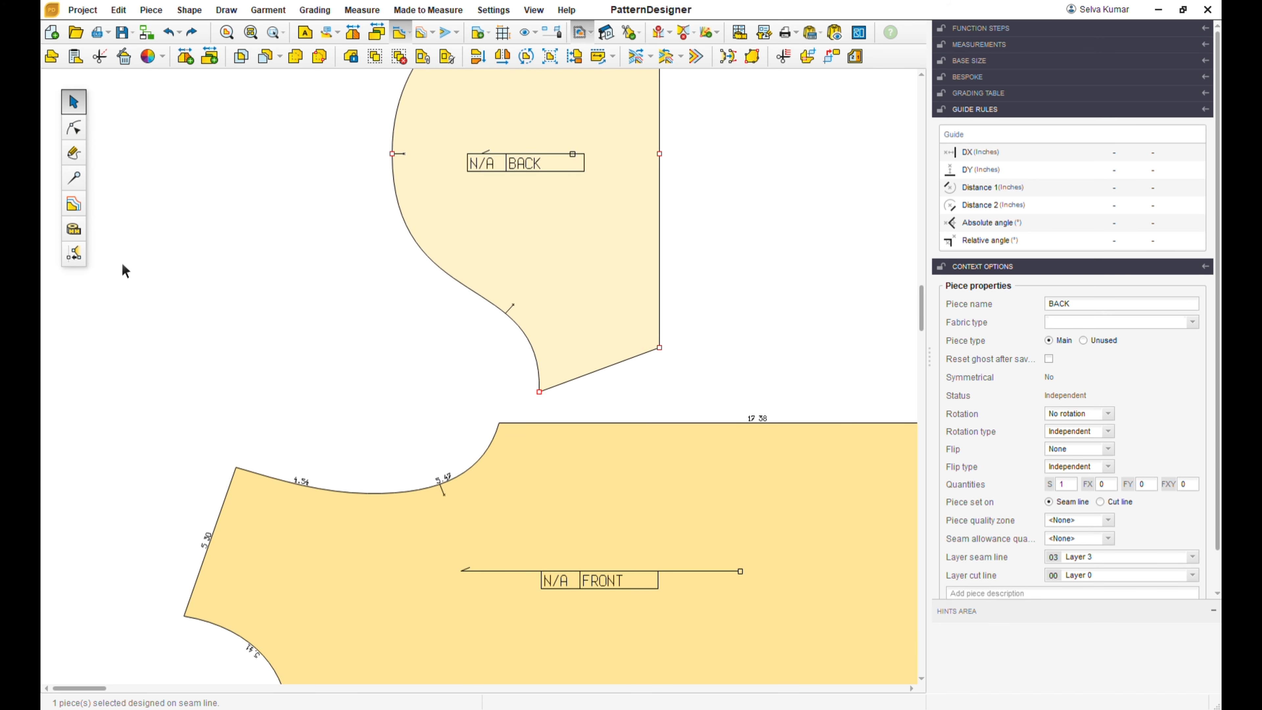
Walk the FRONT armhole from shoulder point toward underarm along the sleeve cap, from cap point toward lower underarm corner, and validate the walk.
{"action": "left_click", "coordinate": [75, 230]}
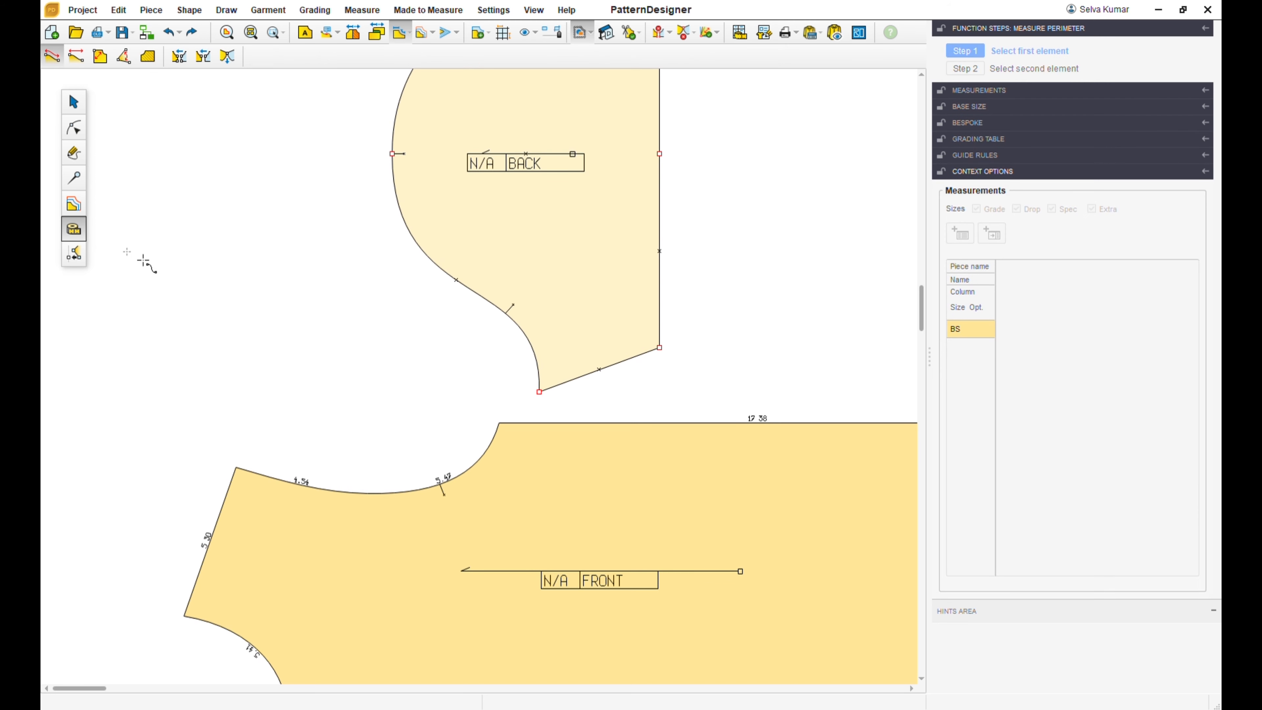
{"action": "left_click", "coordinate": [226, 59]}
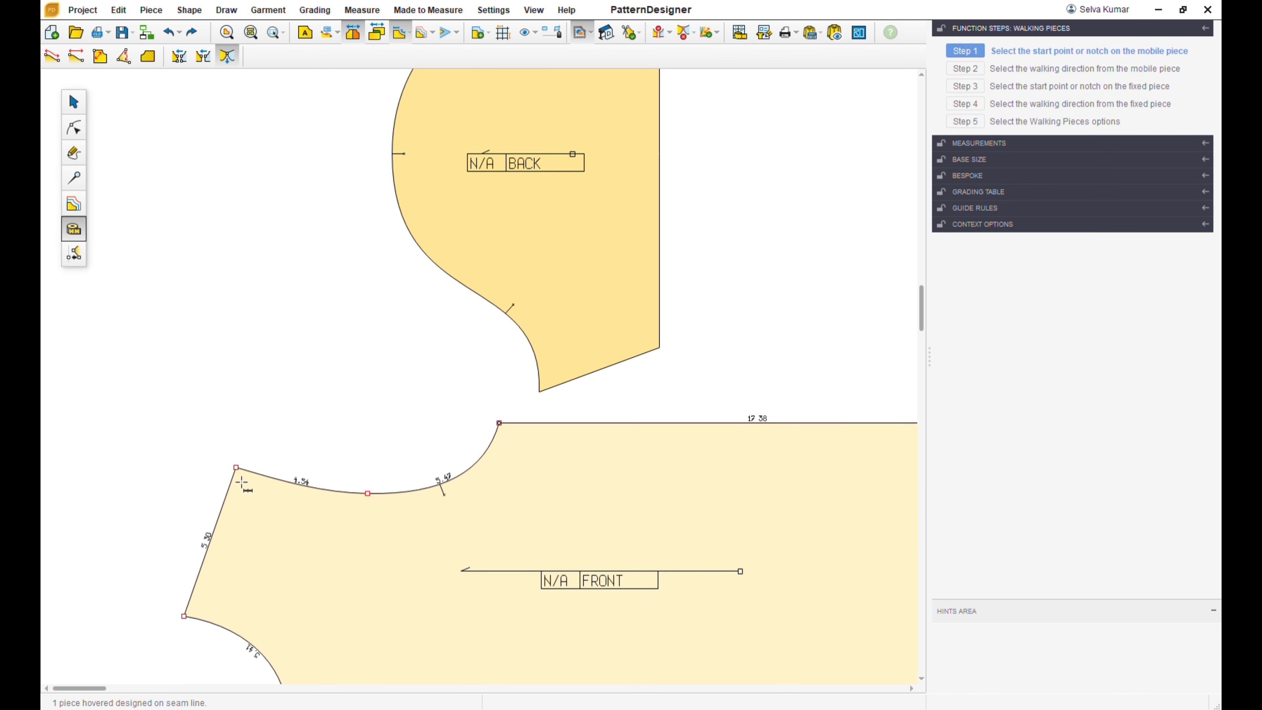
{"action": "left_click", "coordinate": [236, 467]}
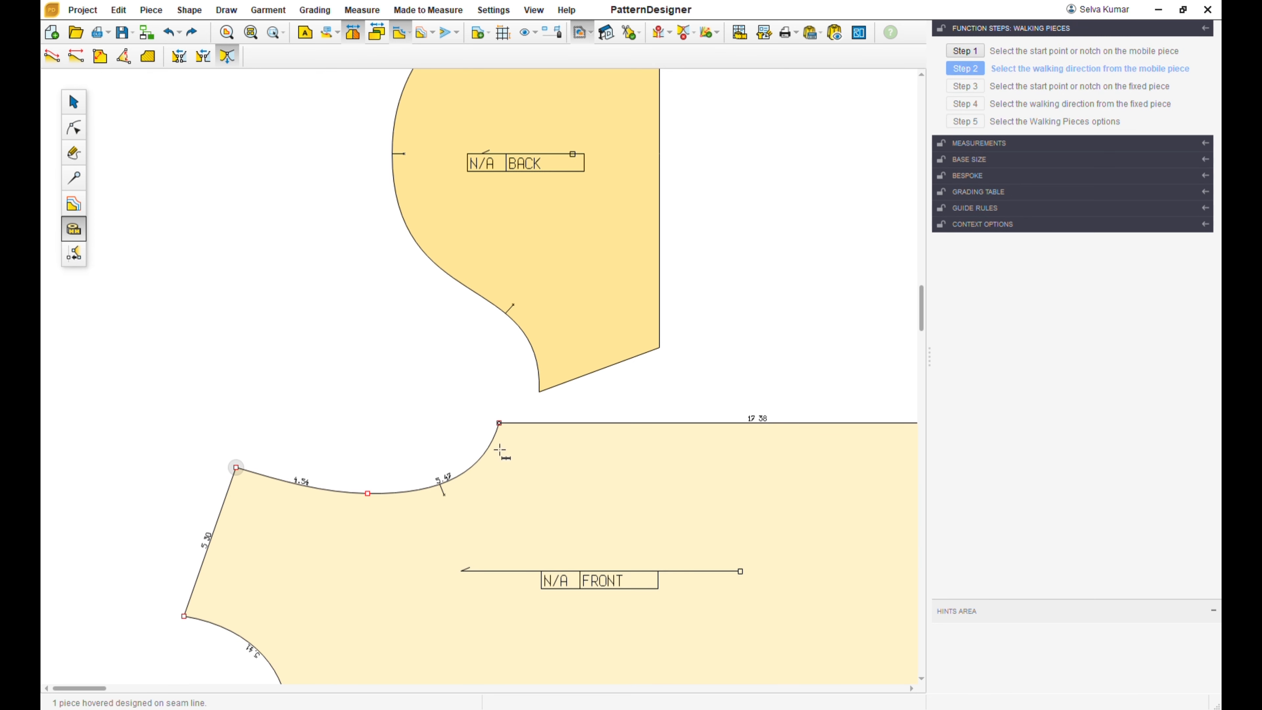
{"action": "left_click", "coordinate": [498, 425]}
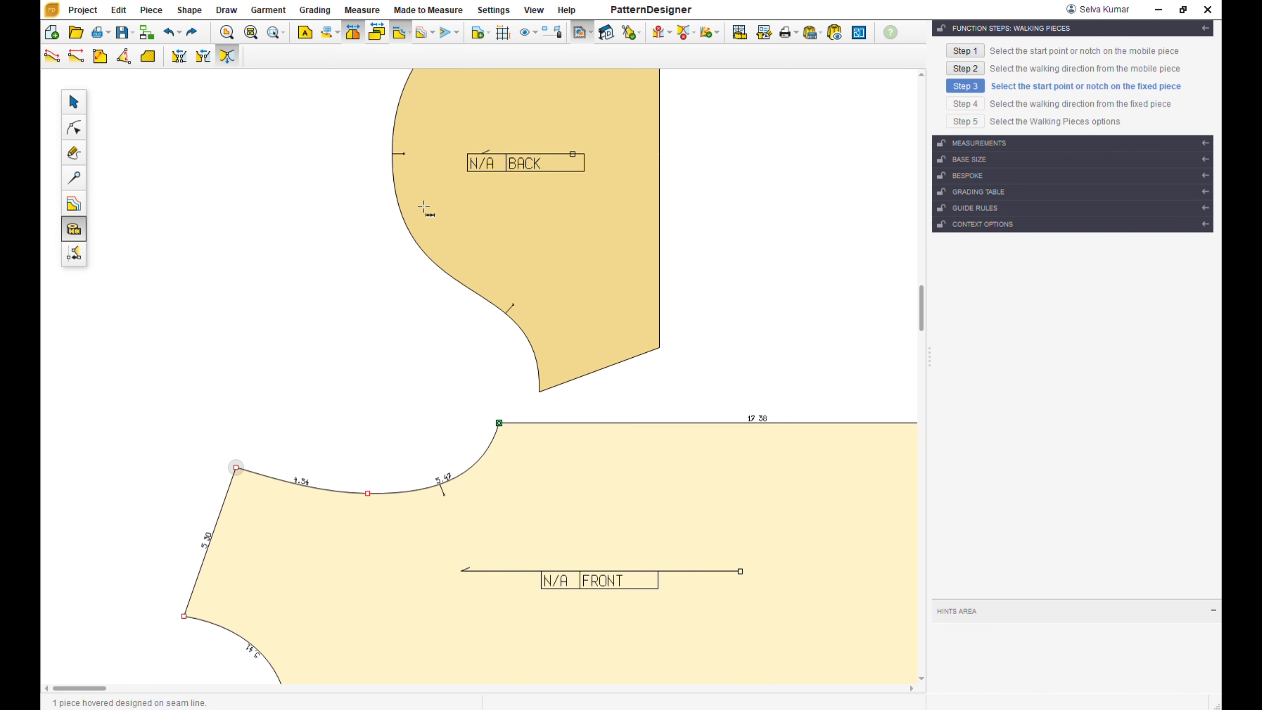
{"action": "left_click", "coordinate": [393, 153]}
{"action": "left_click", "coordinate": [543, 396]}
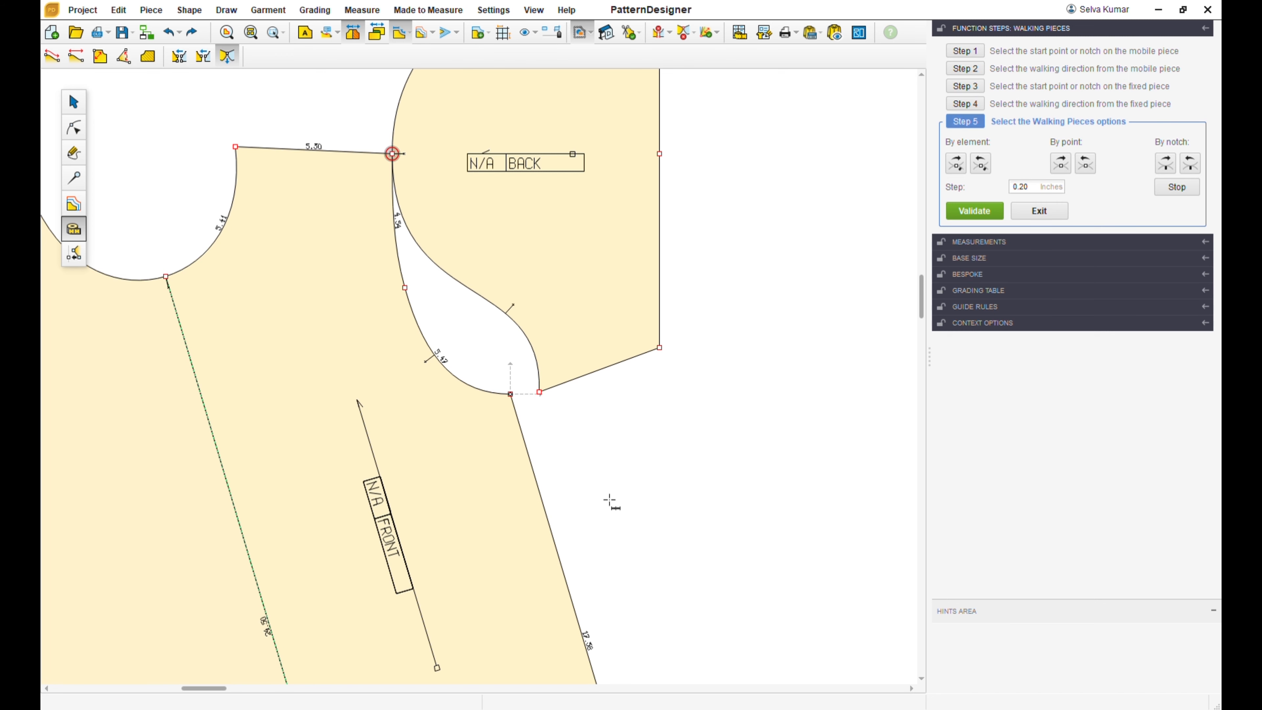
{"action": "left_click", "coordinate": [956, 163]}
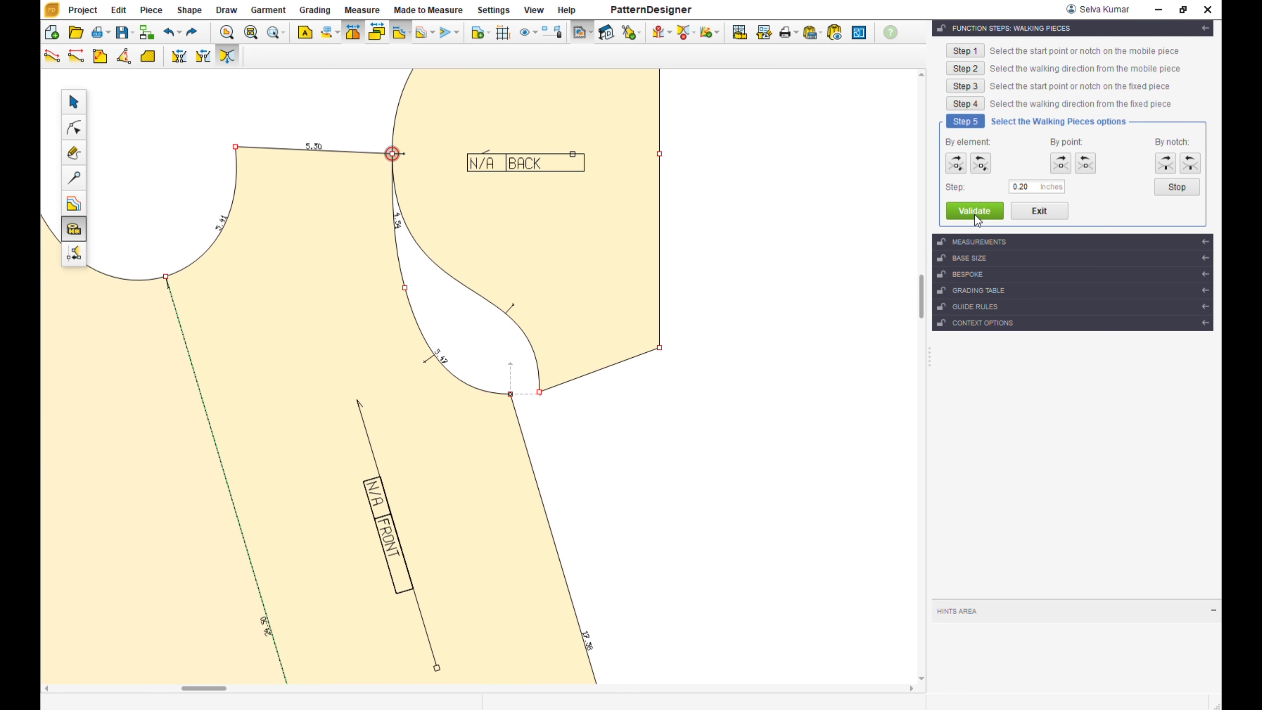
{"action": "left_click", "coordinate": [976, 216]}
{"action": "left_click", "coordinate": [74, 102]}
{"action": "left_click", "coordinate": [249, 200]}
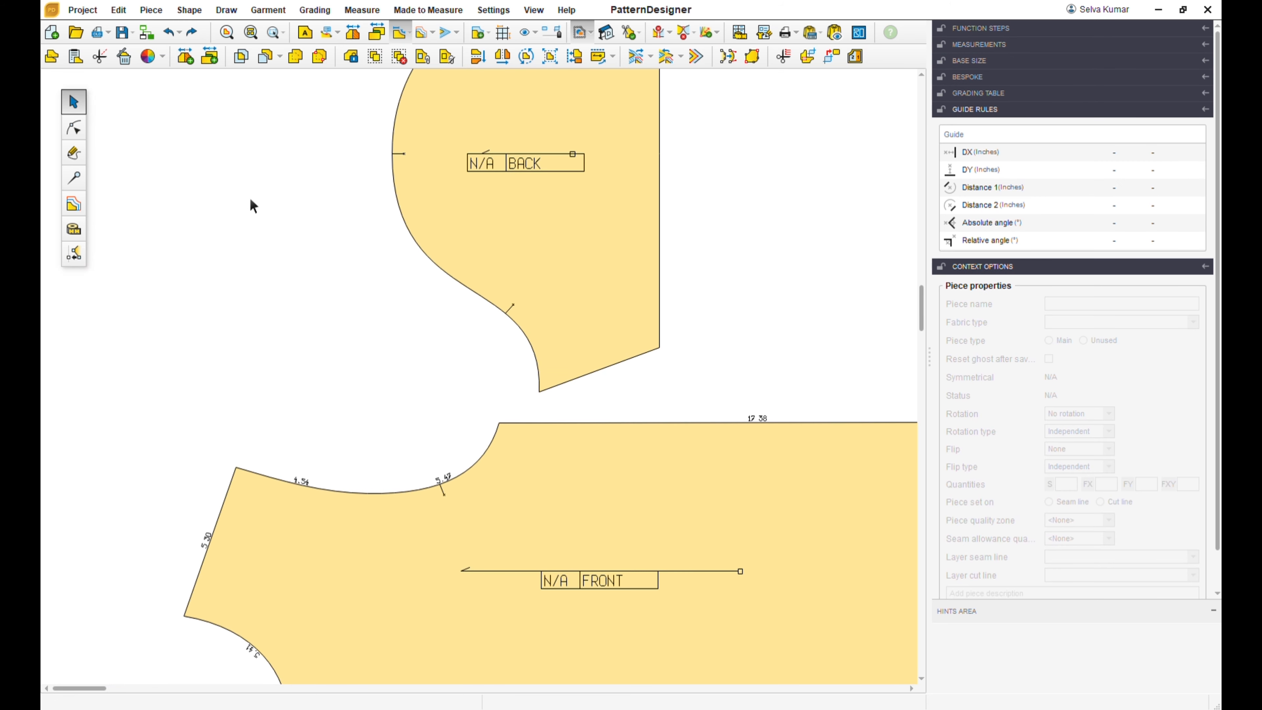
Move FRONT down, bring the body BACK piece close beside it, and shift the sleeve above the gap between them.
{"action": "scroll", "coordinate": [249, 200], "scroll_direction": "down", "scroll_amount": 2}
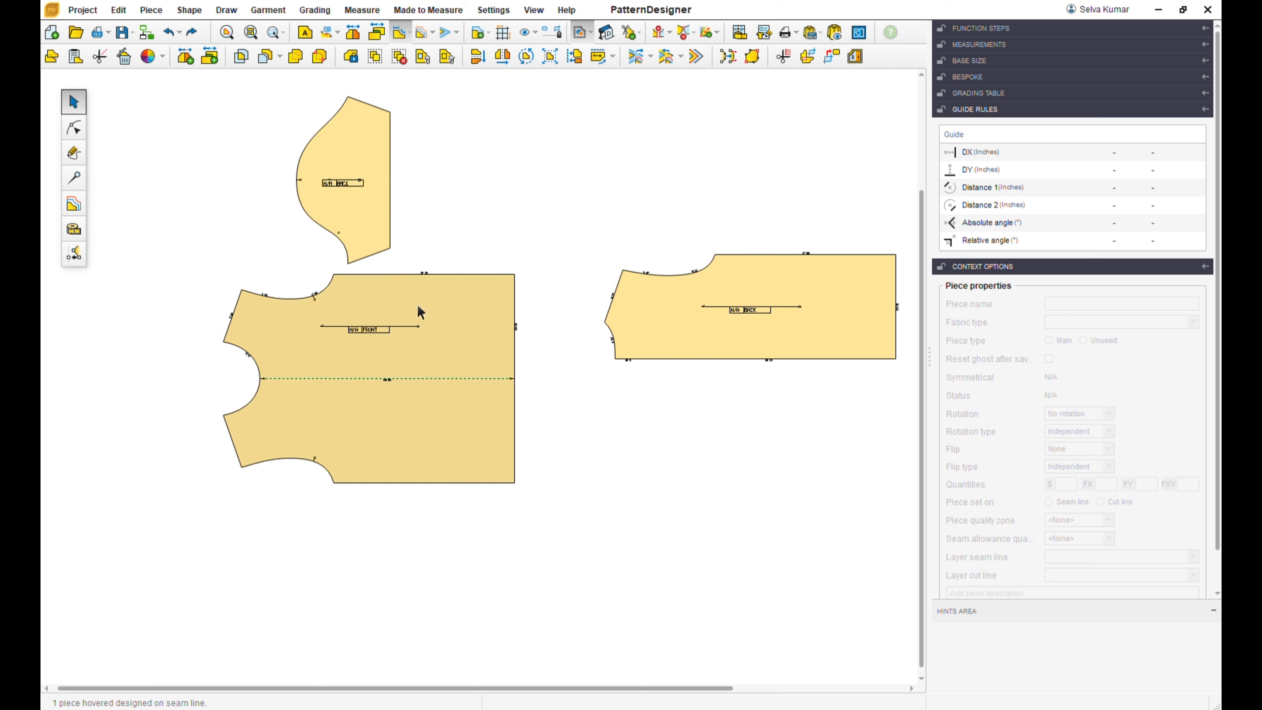
{"action": "left_click_drag", "start_coordinate": [417, 305], "coordinate": [417, 335]}
{"action": "left_click_drag", "start_coordinate": [687, 323], "coordinate": [615, 373]}
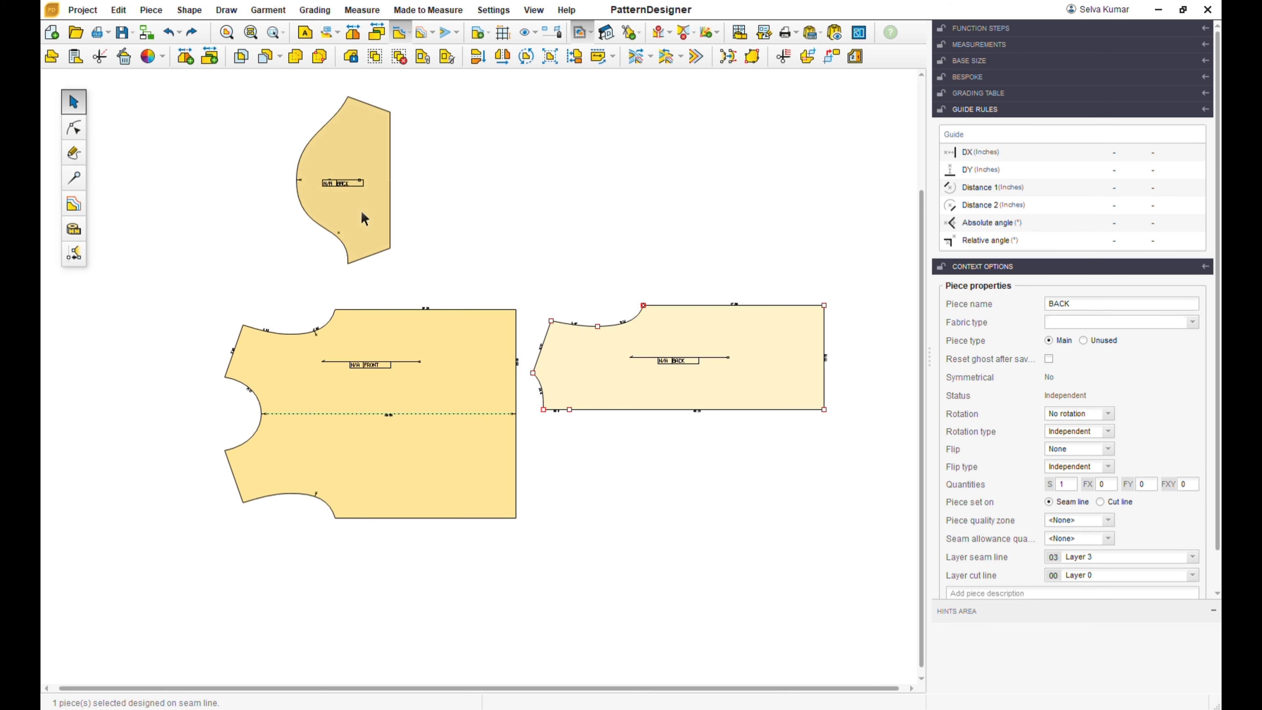
{"action": "left_click_drag", "start_coordinate": [362, 213], "coordinate": [458, 218]}
{"action": "scroll", "coordinate": [419, 174], "scroll_direction": "up", "scroll_amount": 1}
{"action": "scroll", "coordinate": [445, 137], "scroll_direction": "up", "scroll_amount": 1}
{"action": "left_click_drag", "start_coordinate": [445, 135], "coordinate": [458, 179]}
{"action": "scroll", "coordinate": [468, 166], "scroll_direction": "up", "scroll_amount": 1}
{"action": "scroll", "coordinate": [466, 175], "scroll_direction": "down", "scroll_amount": 1}
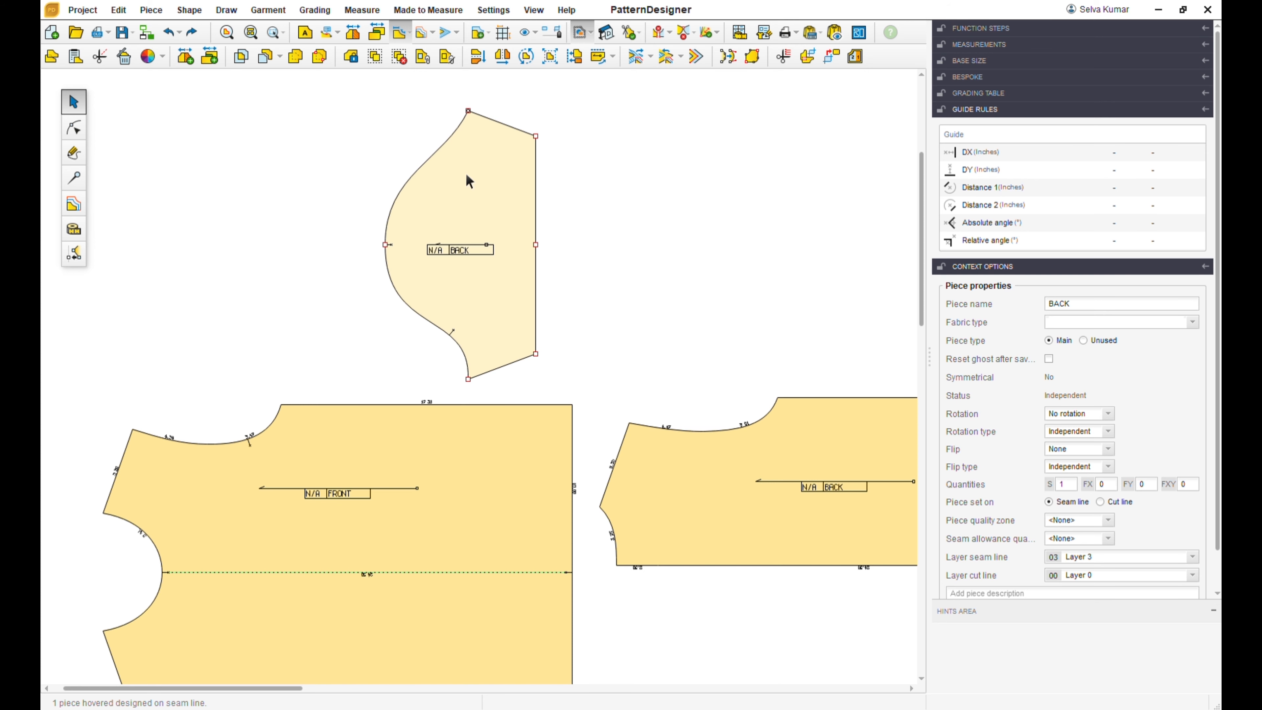
{"action": "scroll", "coordinate": [467, 177], "scroll_direction": "down", "scroll_amount": 2}
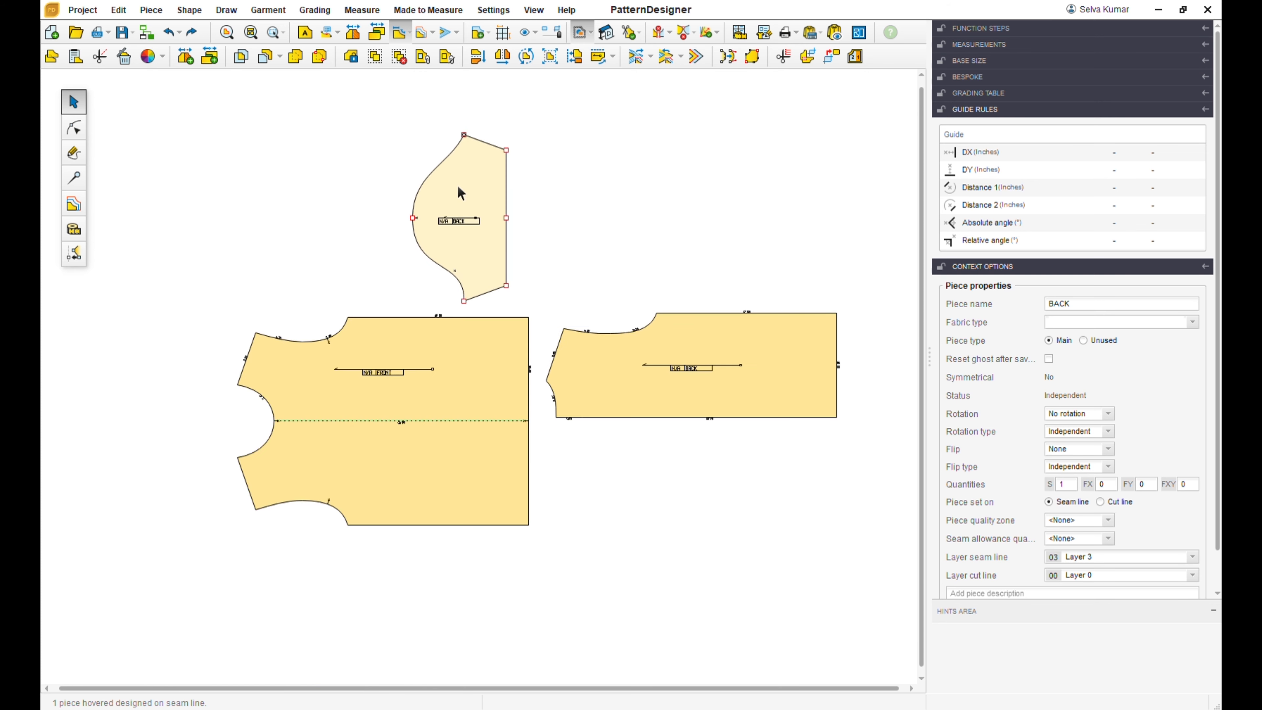
Move the FRONT piece up and to the left, and place the sleeve directly above the body BACK piece's armhole.
{"action": "left_click_drag", "start_coordinate": [466, 197], "coordinate": [583, 196]}
{"action": "left_click_drag", "start_coordinate": [493, 343], "coordinate": [451, 219]}
{"action": "left_click_drag", "start_coordinate": [599, 243], "coordinate": [704, 230]}
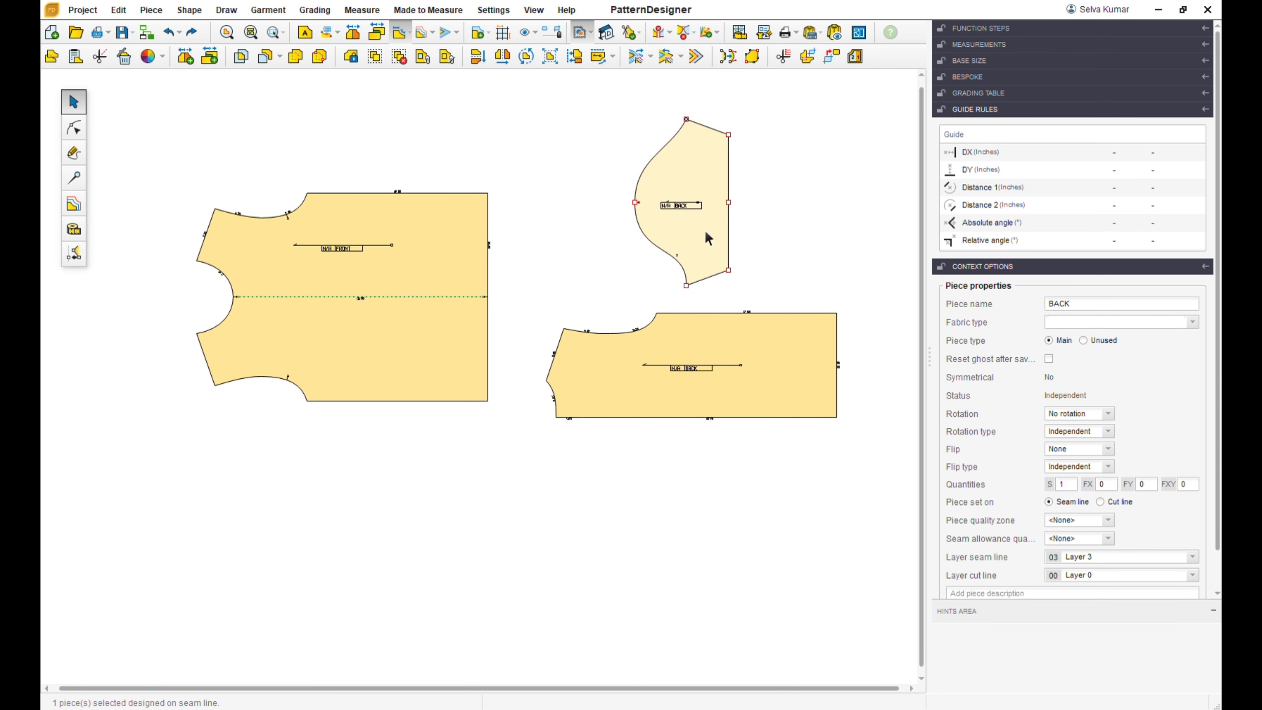
{"action": "left_click_drag", "start_coordinate": [706, 357], "coordinate": [672, 340]}
{"action": "left_click_drag", "start_coordinate": [684, 248], "coordinate": [582, 250]}
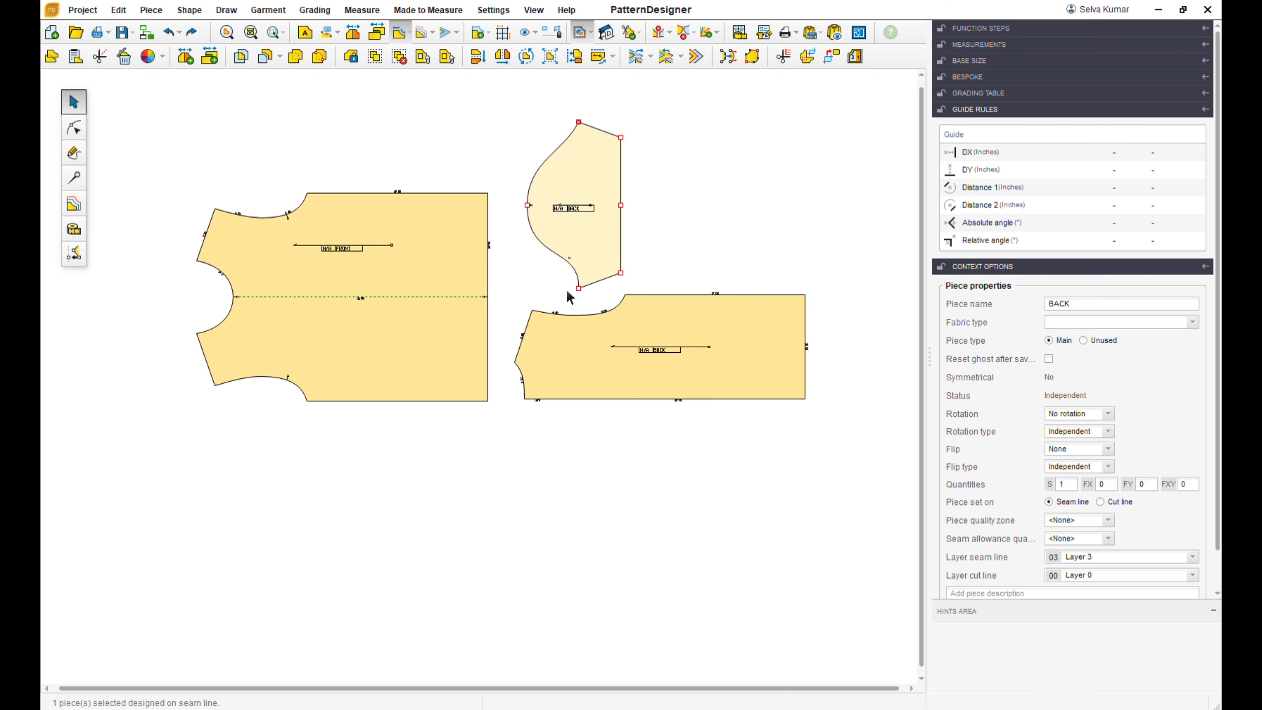